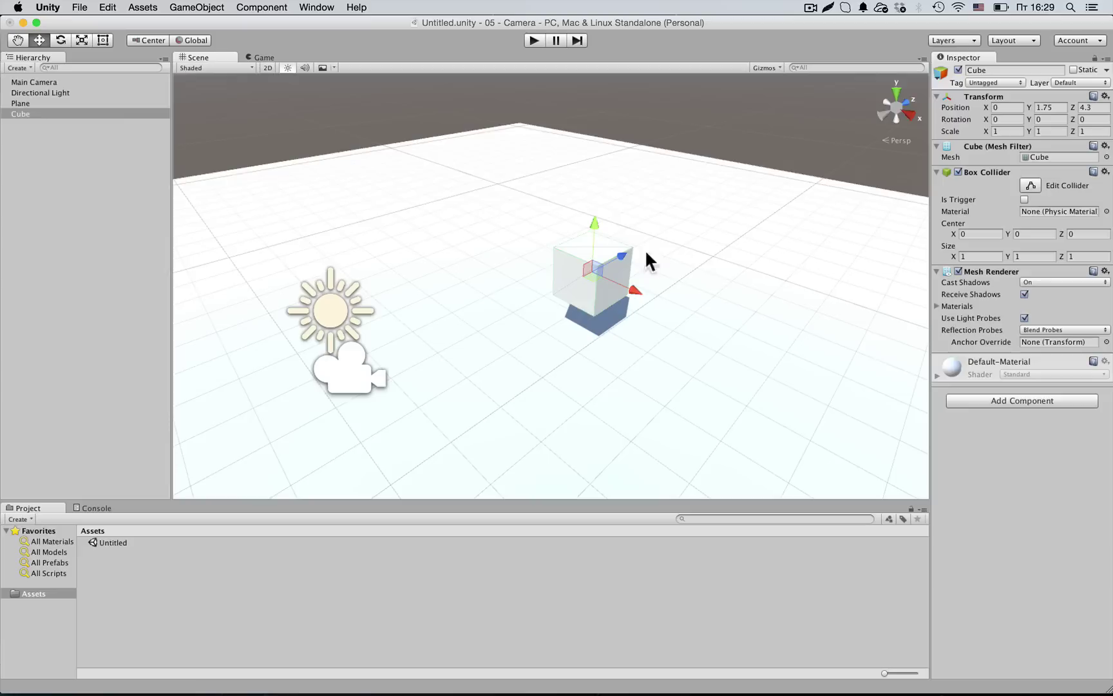
Add a new Rotator script component to the cube and open Rotator.cs in MonoDevelop
{"action": "left_click", "coordinate": [964, 399]}
{"action": "type", "text": "Rotator"}
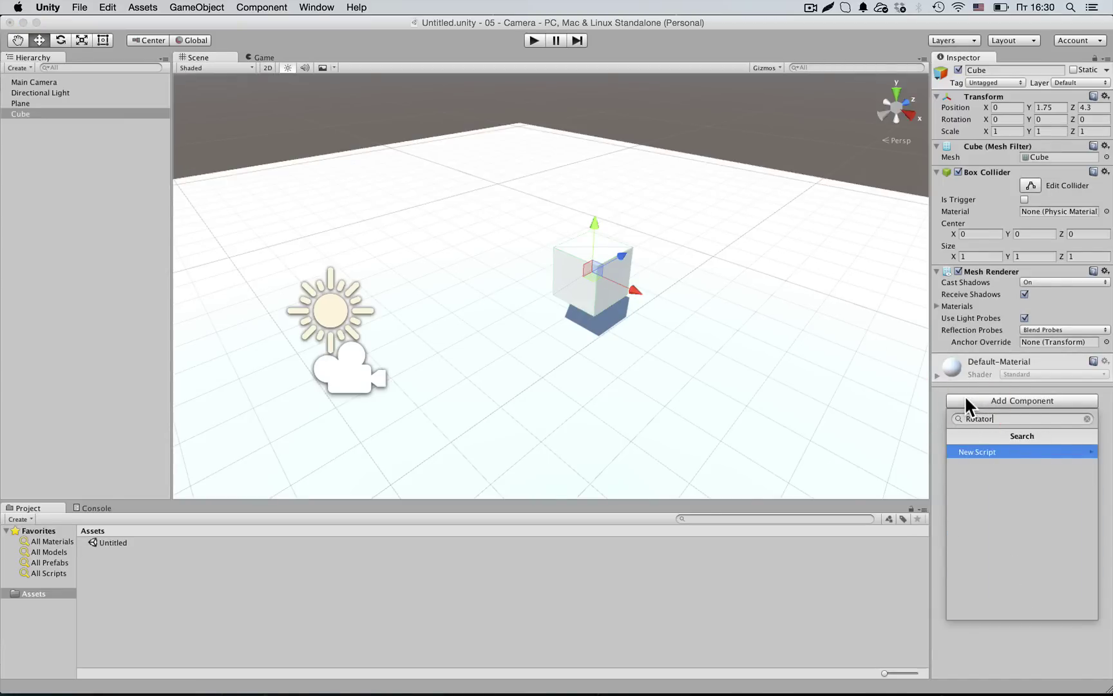
{"action": "key", "text": "Return"}
{"action": "key", "text": "Return"}
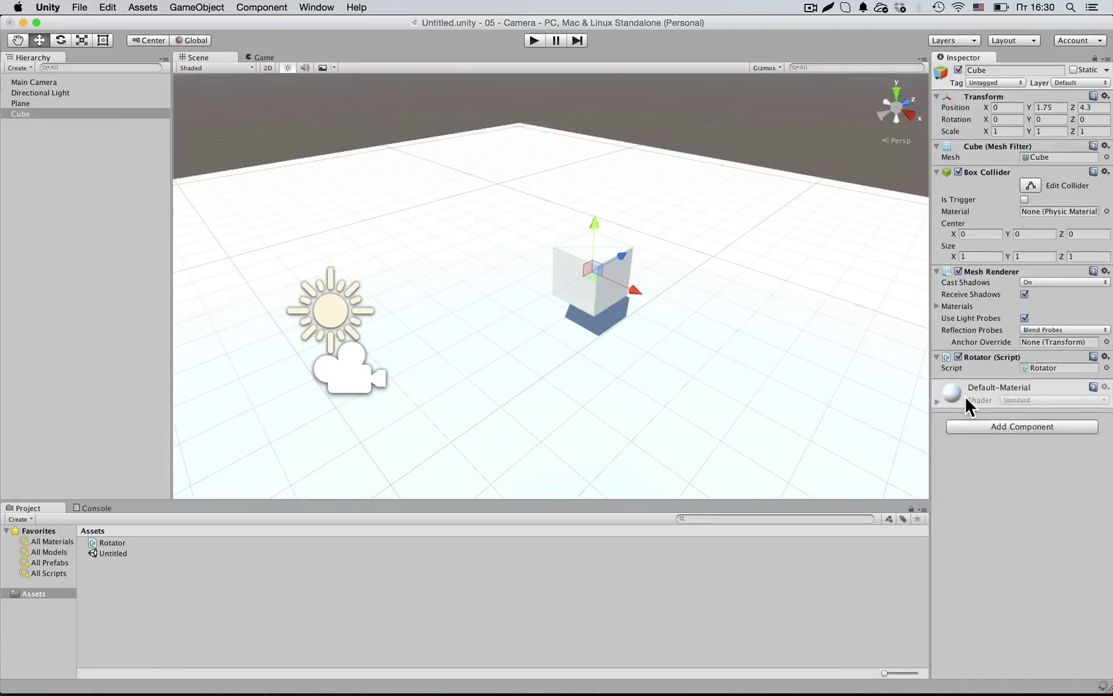
{"action": "double_click", "coordinate": [114, 542]}
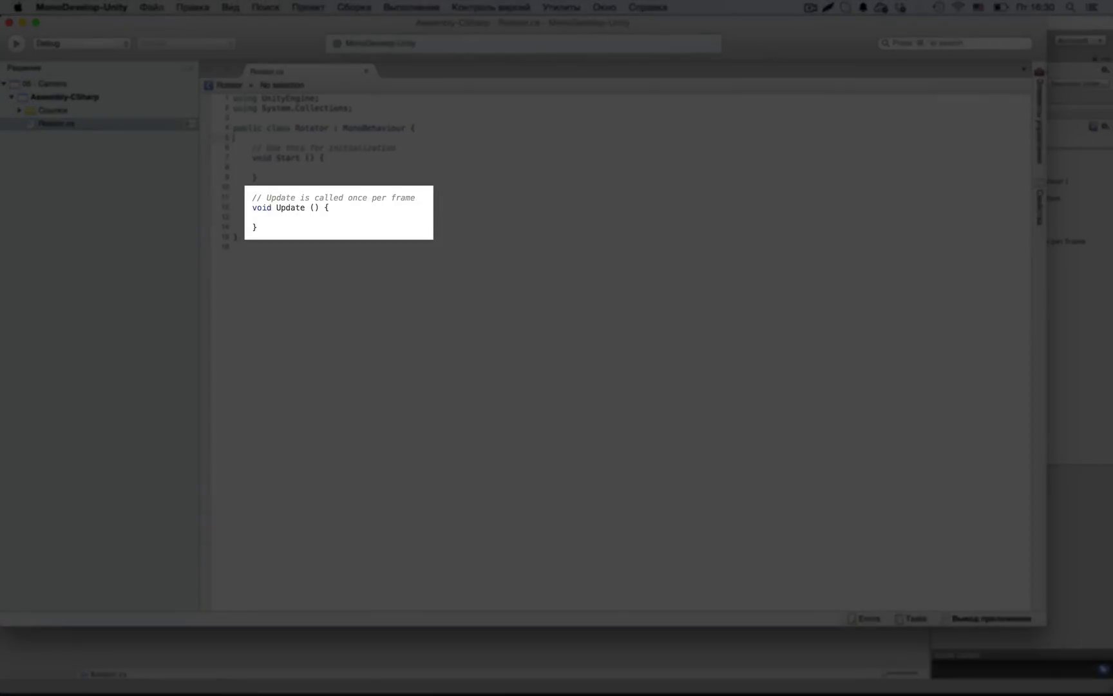
Prefix 'Fixed' to the Update method on line 12 so it reads FixedUpdate
{"action": "left_click", "coordinate": [277, 208]}
{"action": "type", "text": "Fi"}
{"action": "type", "text": "xed"}
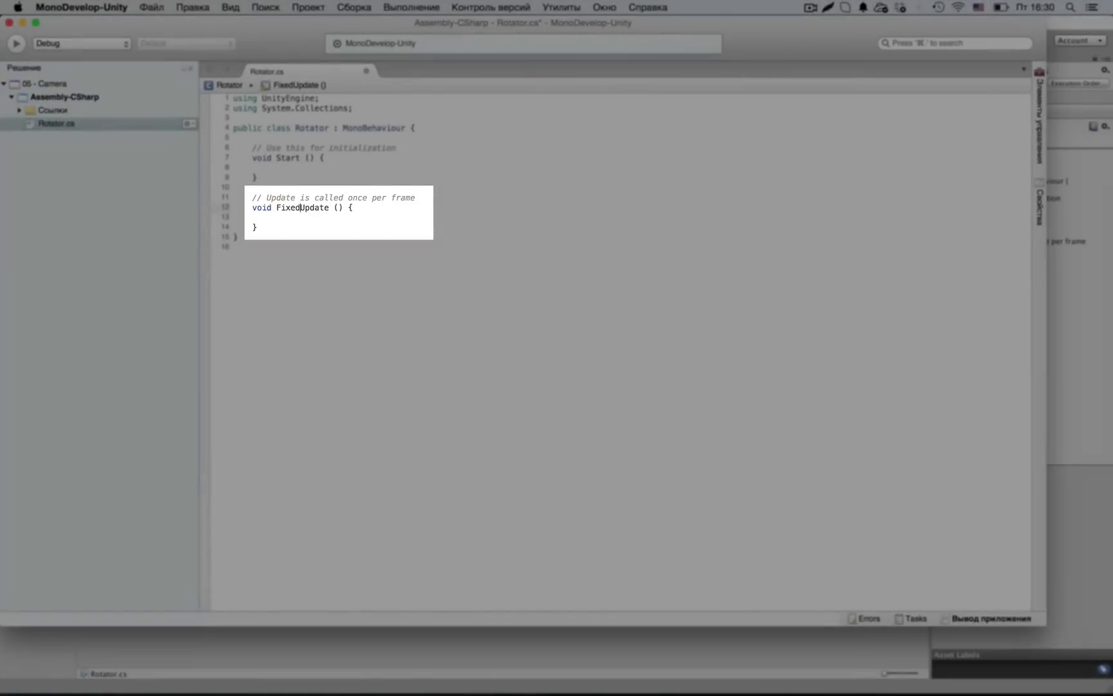
{"action": "left_click", "coordinate": [271, 217]}
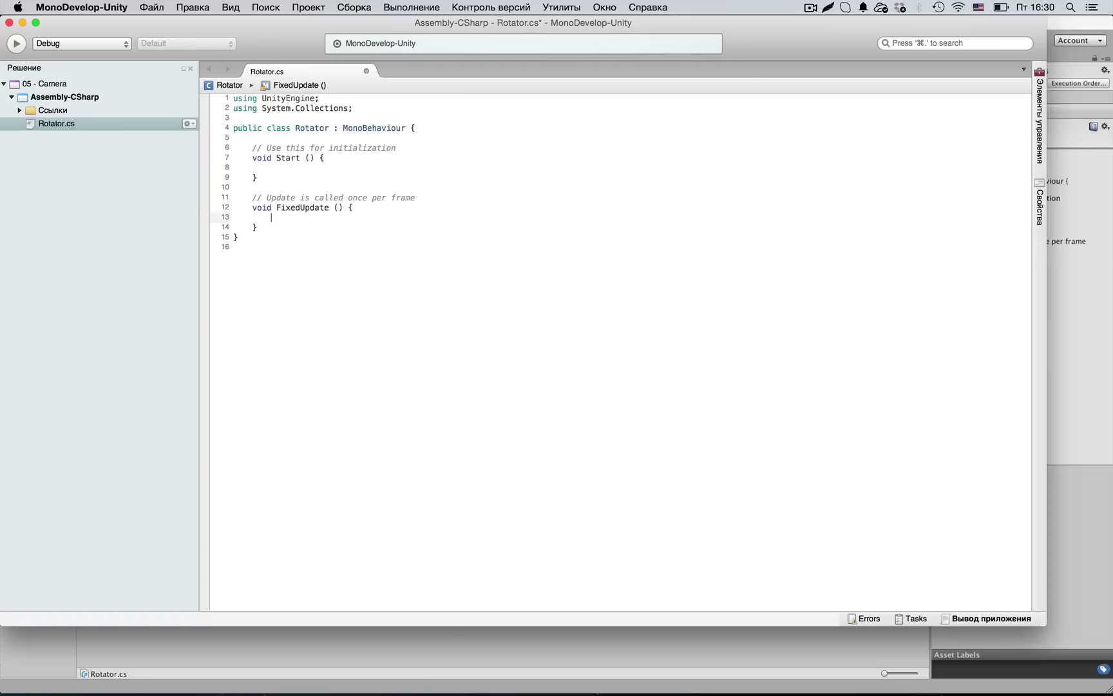
Type 'Quaternion rotationY = Quaternion.AngleAxis(1, new Vector3(0, 1, 0));' inside FixedUpdate
{"action": "type", "text": "Quaternion rotat"}
{"action": "type", "text": "ionY = Qua"}
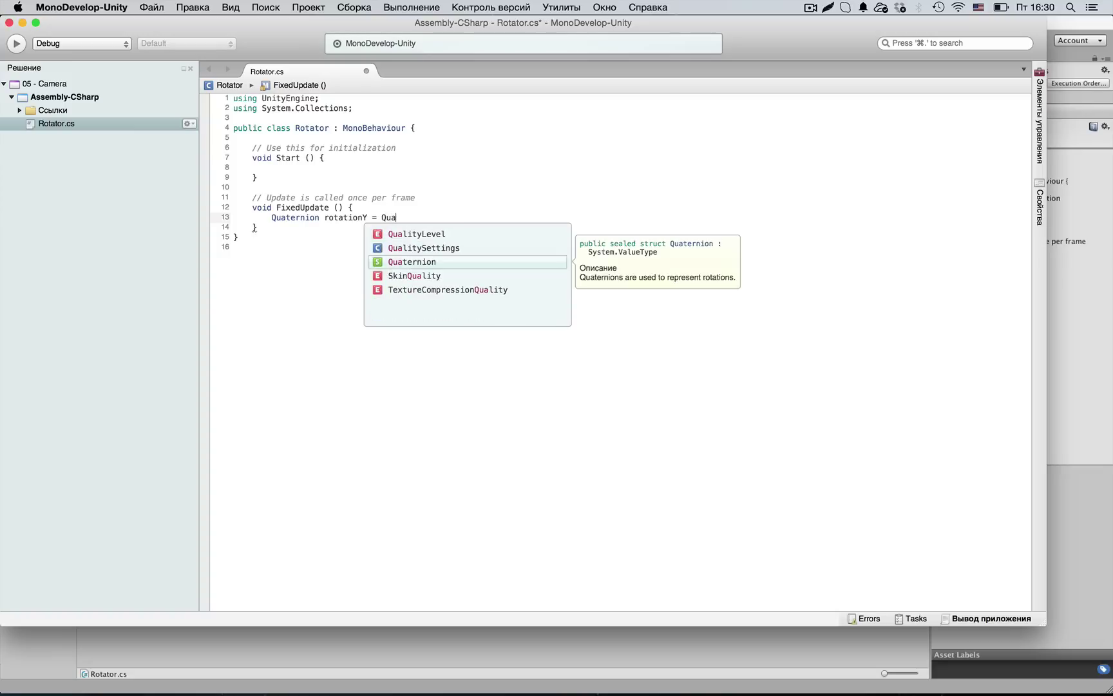
{"action": "type", "text": "ternion.a"}
{"action": "key", "text": "Return"}
{"action": "type", "text": "("}
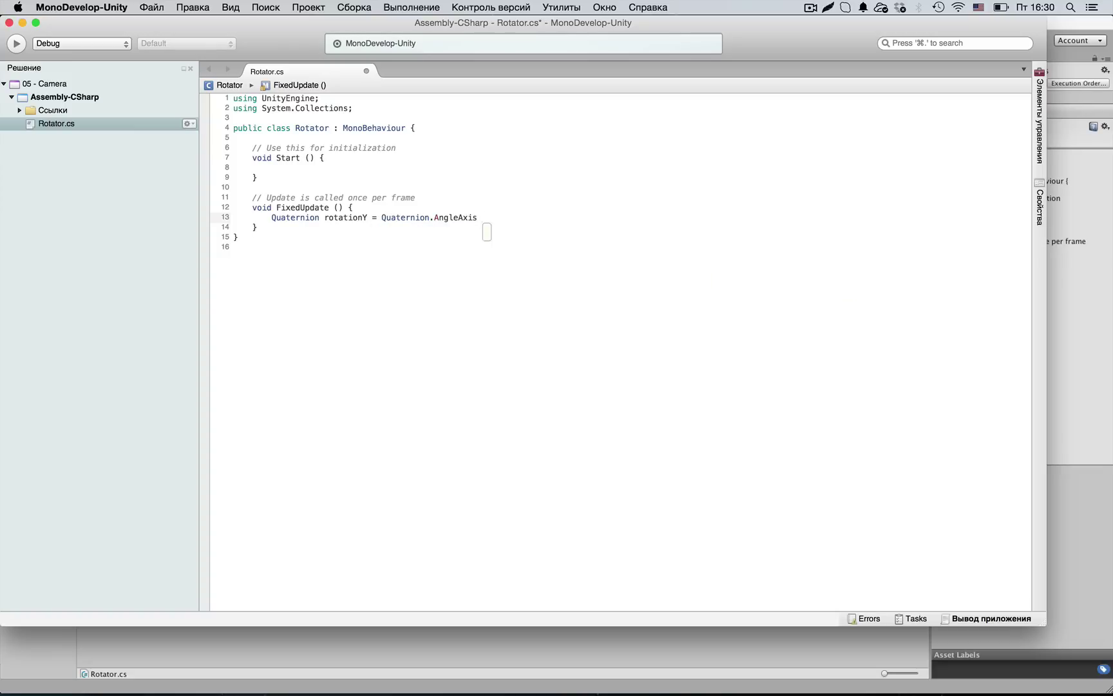
{"action": "type", "text": "1, new Vec"}
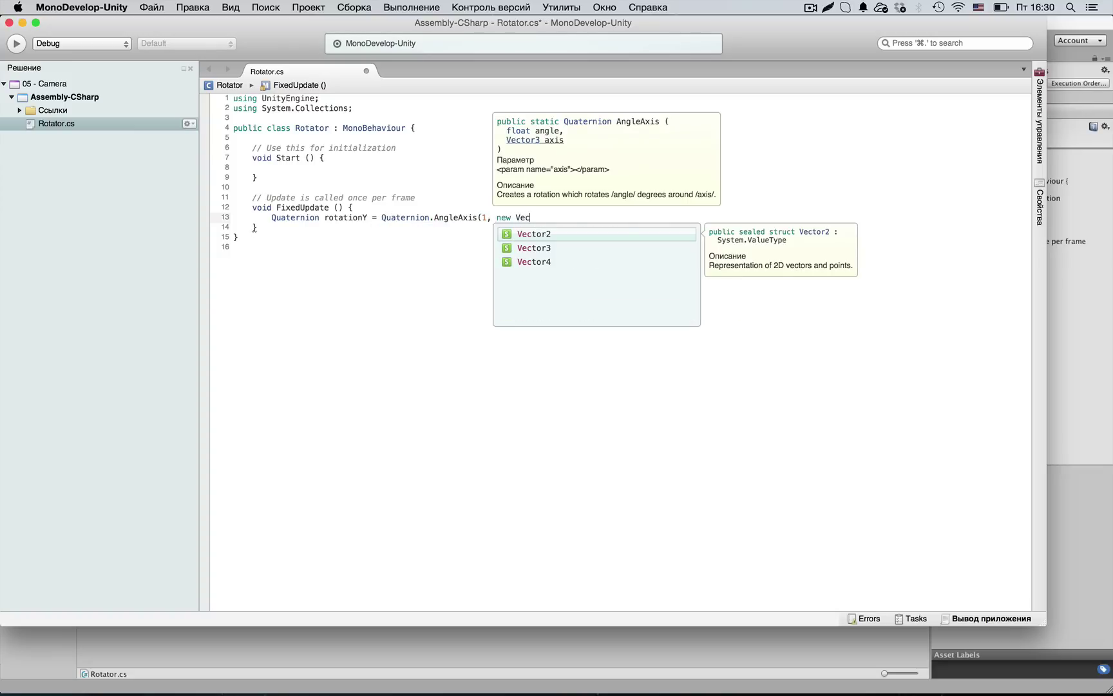
{"action": "key", "text": "Return"}
{"action": "type", "text": "(0, "}
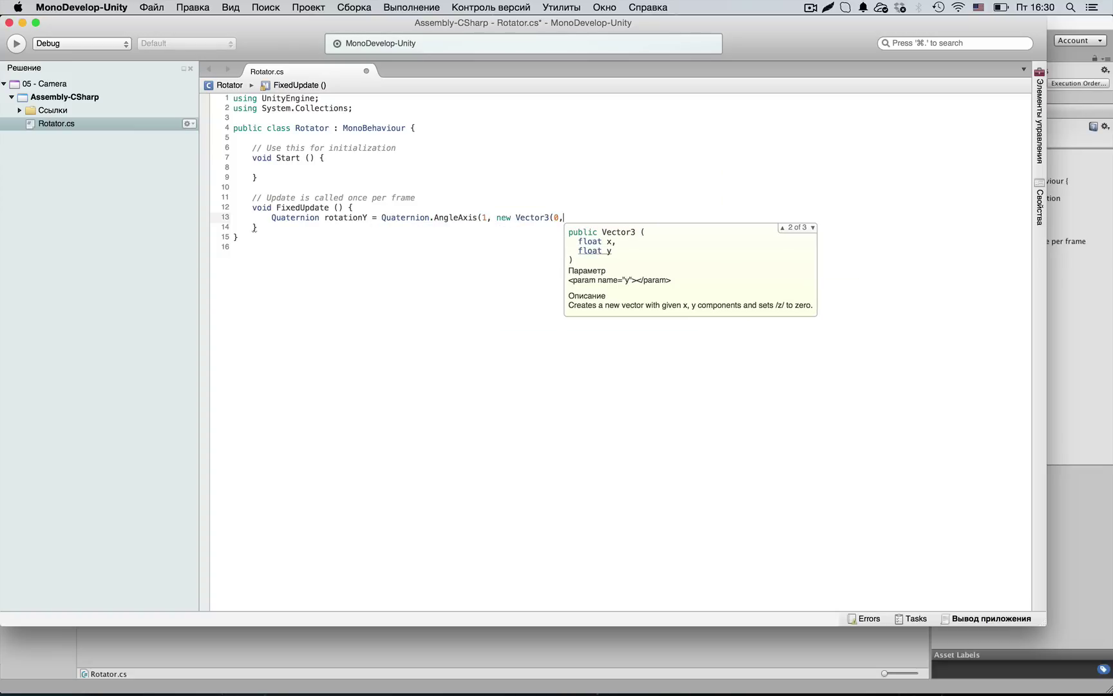
{"action": "type", "text": "1, 0)"}
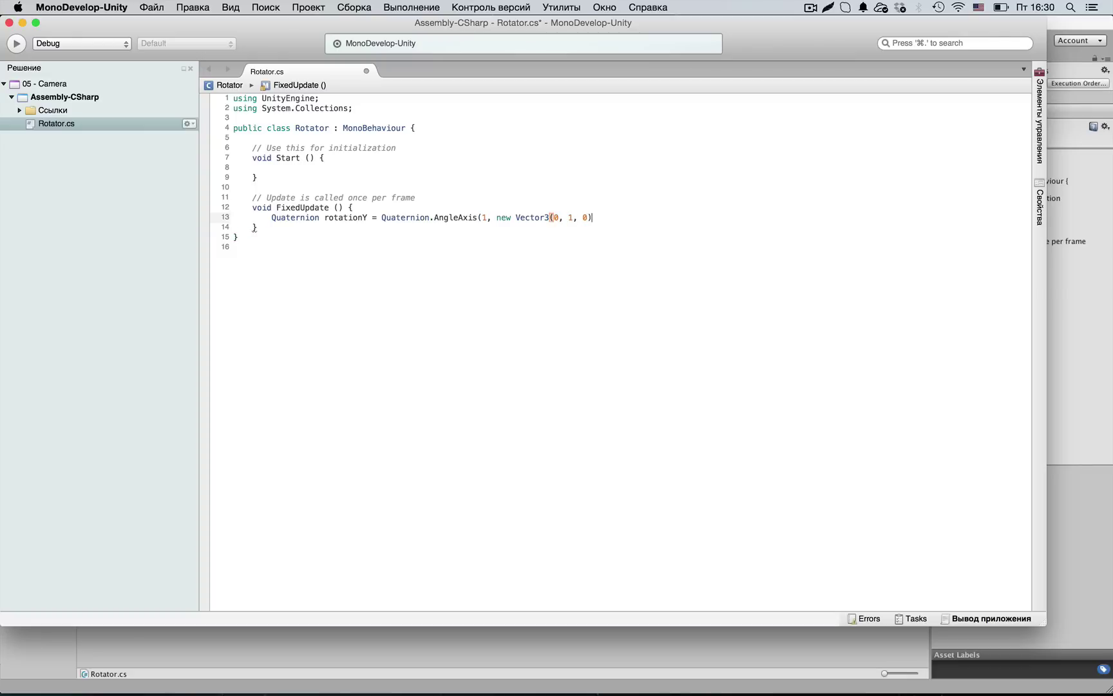
{"action": "type", "text": ");"}
Replace the new Vector3(0, 1, 0) axis with Vector3.up and save
{"action": "key", "text": "super+s"}
{"action": "left_click_drag", "start_coordinate": [496, 217], "coordinate": [592, 218]}
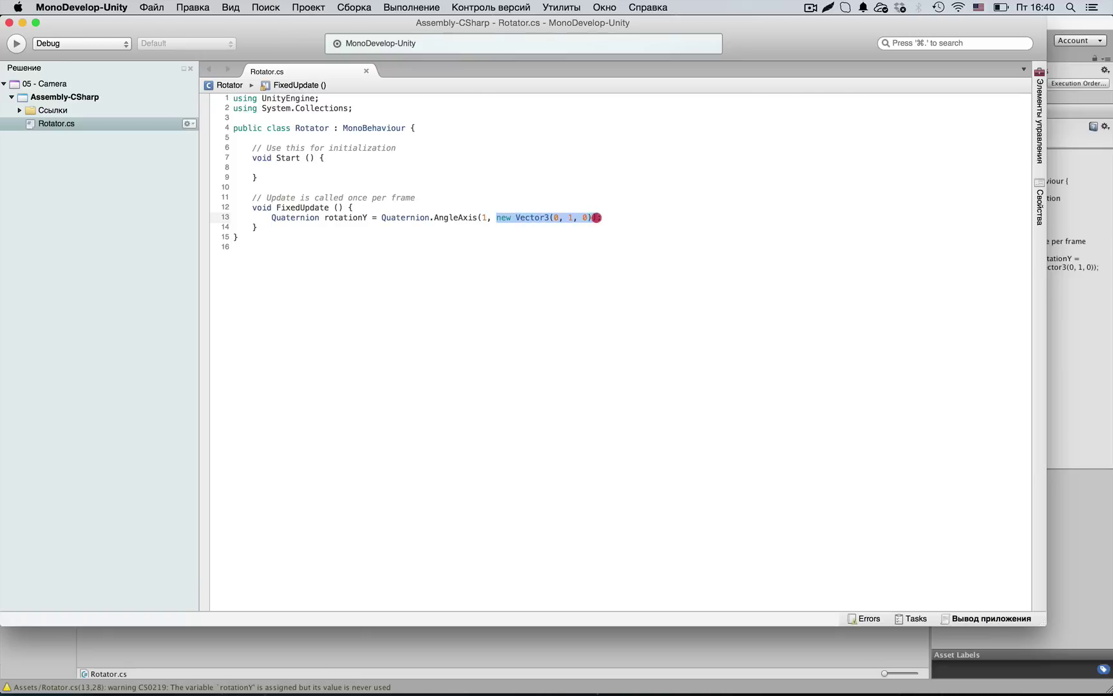
{"action": "type", "text": "Vector3.up"}
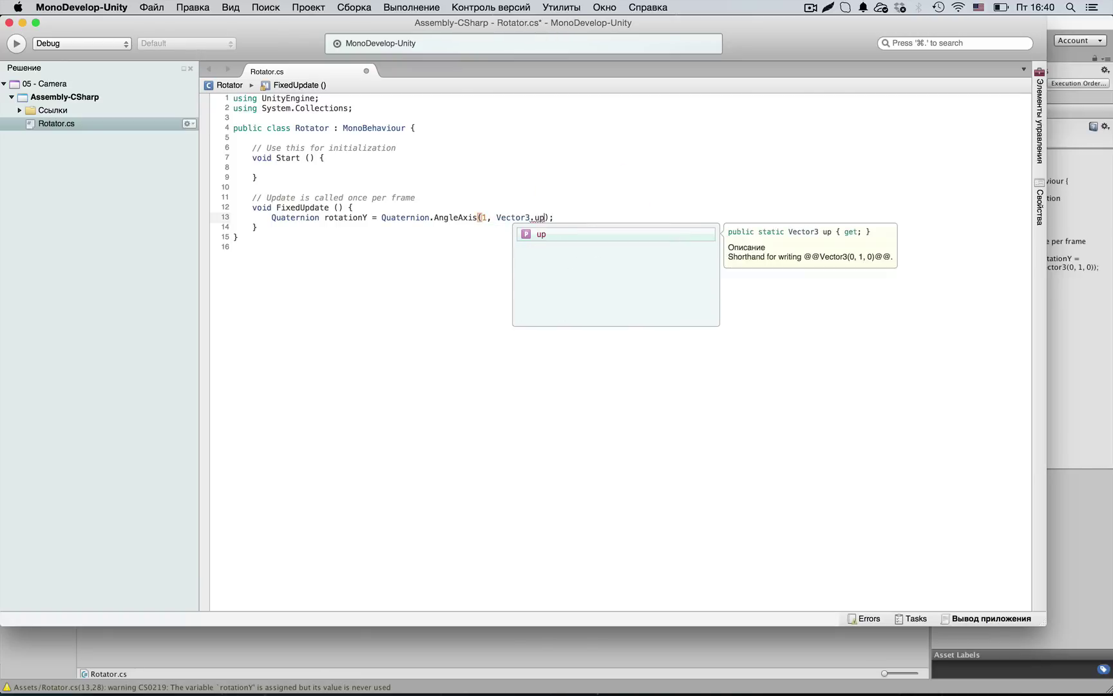
{"action": "key", "text": "Return"}
{"action": "key", "text": "super+s"}
{"action": "left_click", "coordinate": [591, 217]}
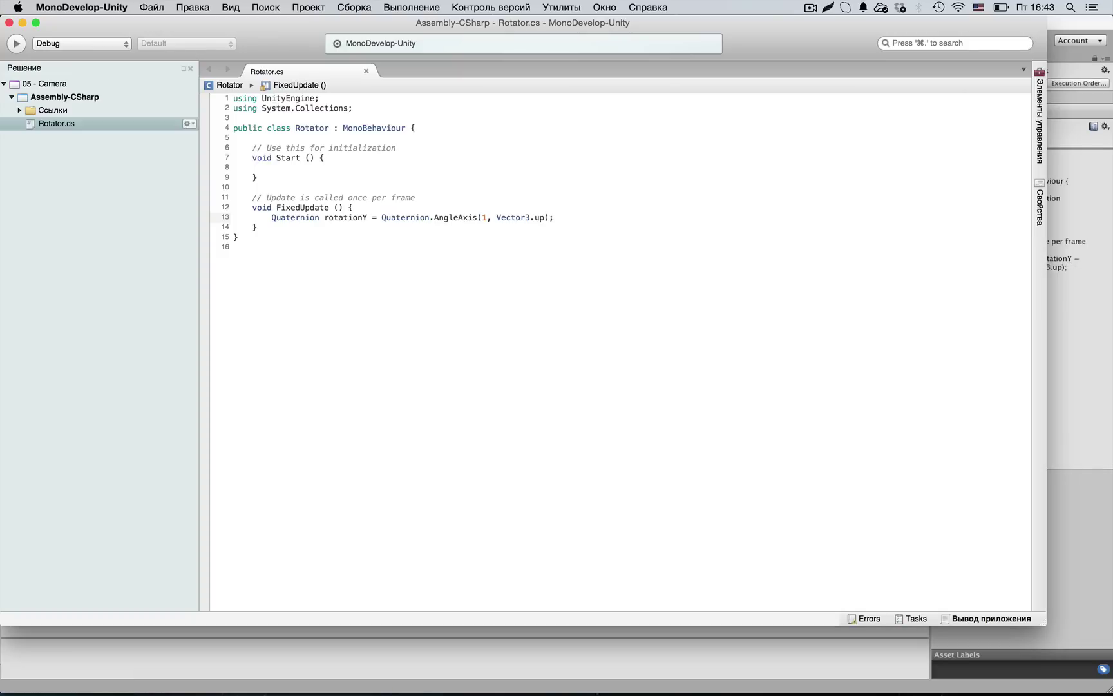
Add the line 'transform.rotation *= rotationY;' below the declaration and save
{"action": "key", "text": "Return"}
{"action": "type", "text": "transform.rot"}
{"action": "key", "text": "Return"}
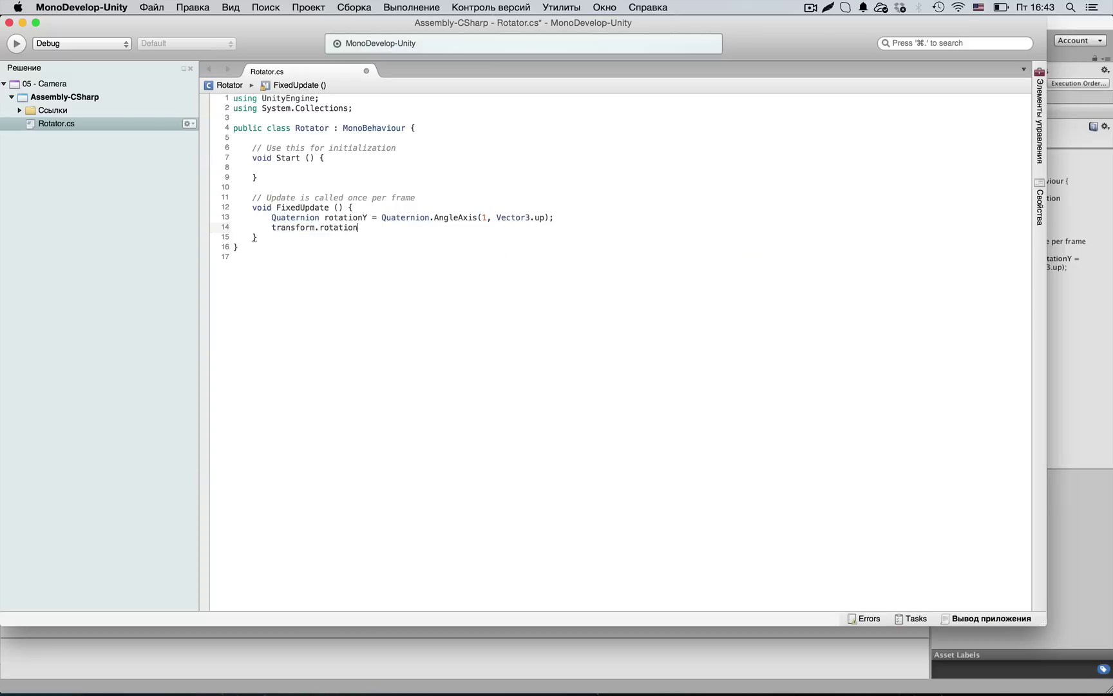
{"action": "type", "text": "*= rota"}
{"action": "key", "text": "Return"}
{"action": "type", "text": ";"}
{"action": "key", "text": "super+s"}
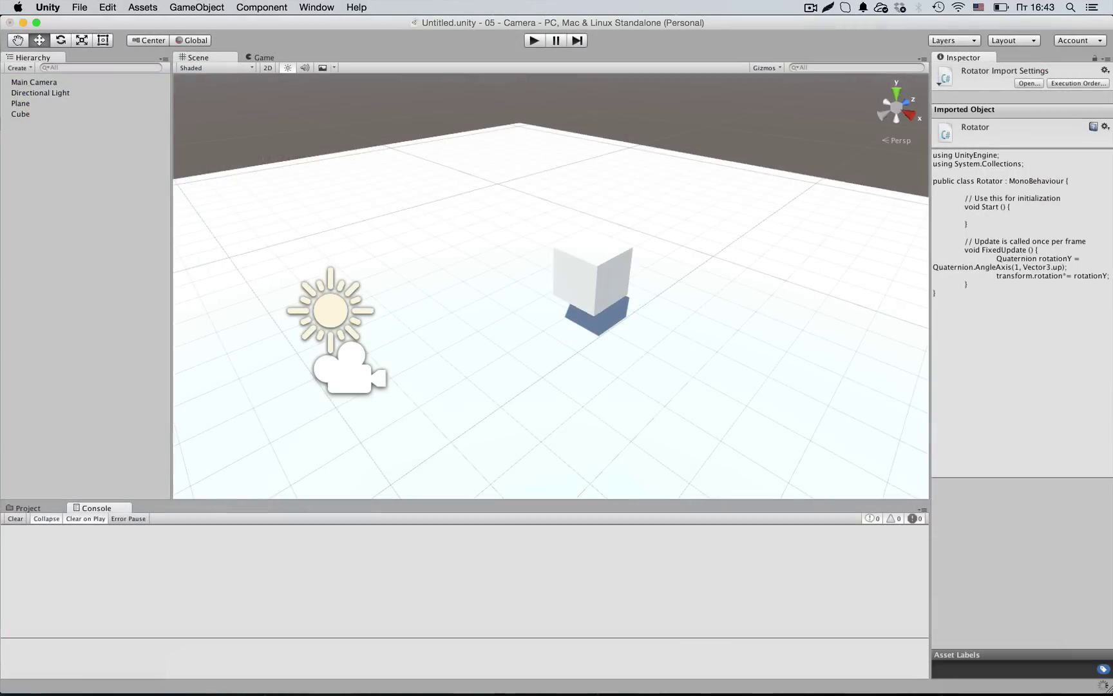
Start Play mode to watch the cube spin
{"action": "left_click", "coordinate": [531, 40]}
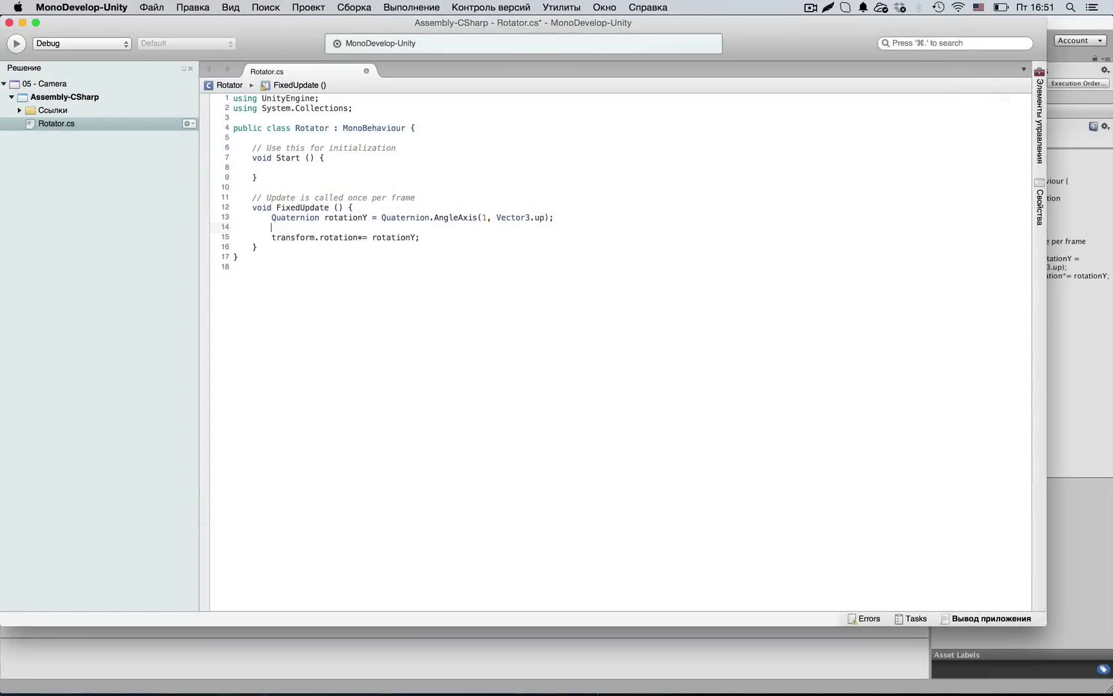
Declare 'Quaternion rotationX = Quaternion.AngleAxis(1, Vector3.right);' in FixedUpdate
{"action": "type", "text": "Quaternion "}
{"action": "type", "text": "rotationX = Qu"}
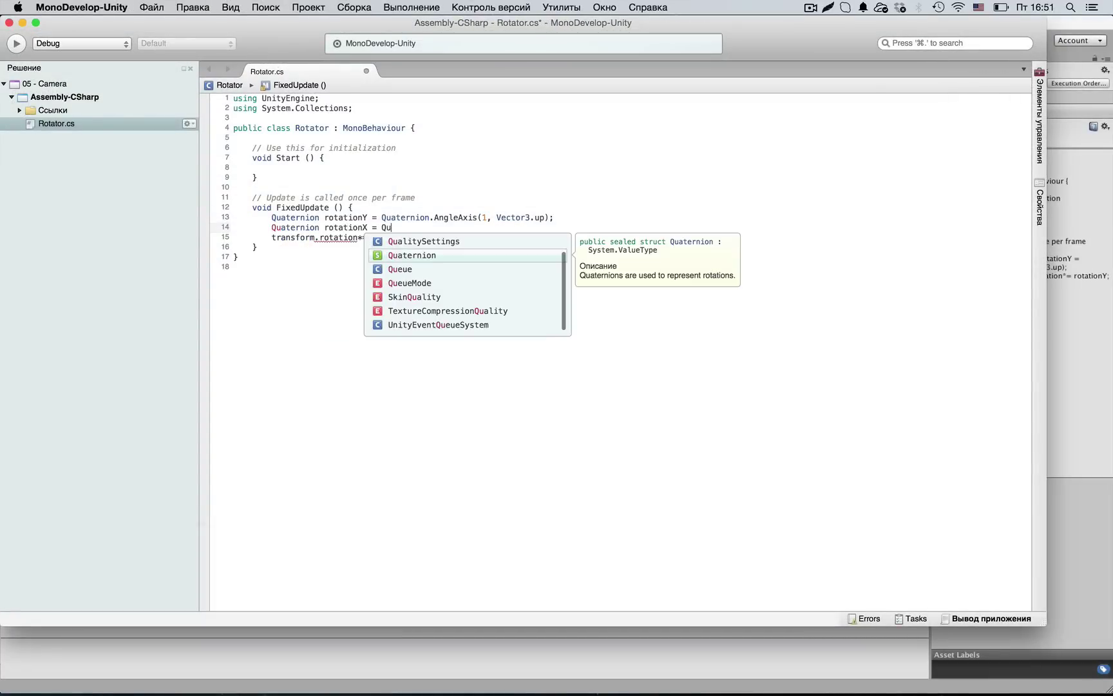
{"action": "type", "text": "aternion.AN"}
{"action": "key", "text": "Down"}
{"action": "key", "text": "Return"}
{"action": "type", "text": "(1"}
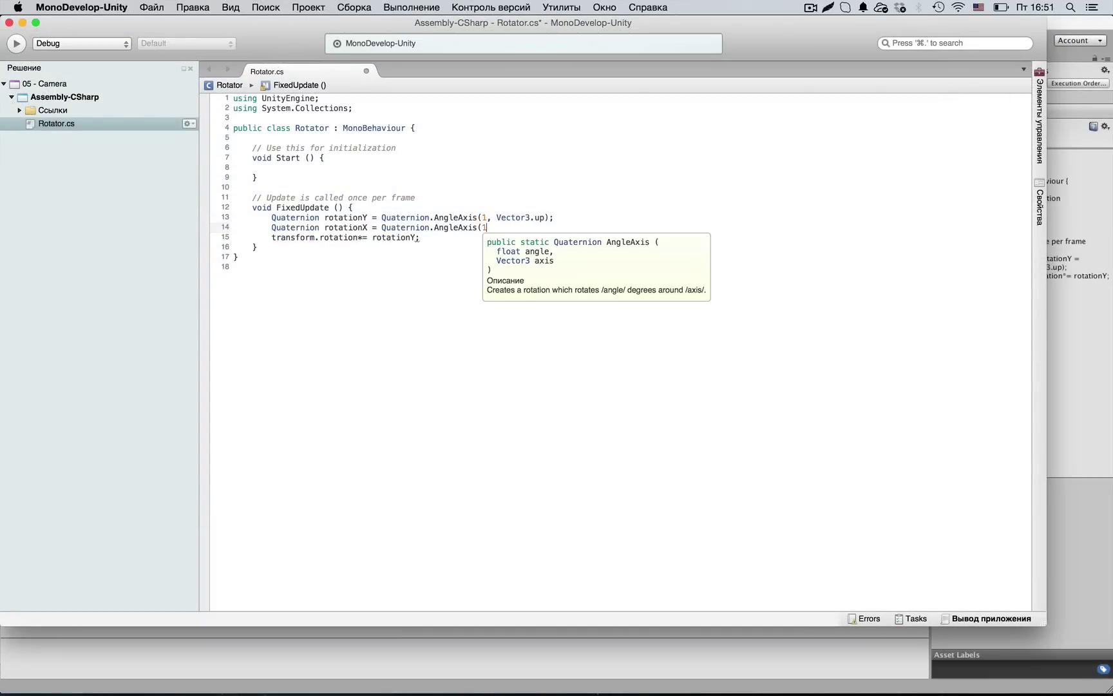
{"action": "type", "text": ", Vec"}
{"action": "key", "text": "Return"}
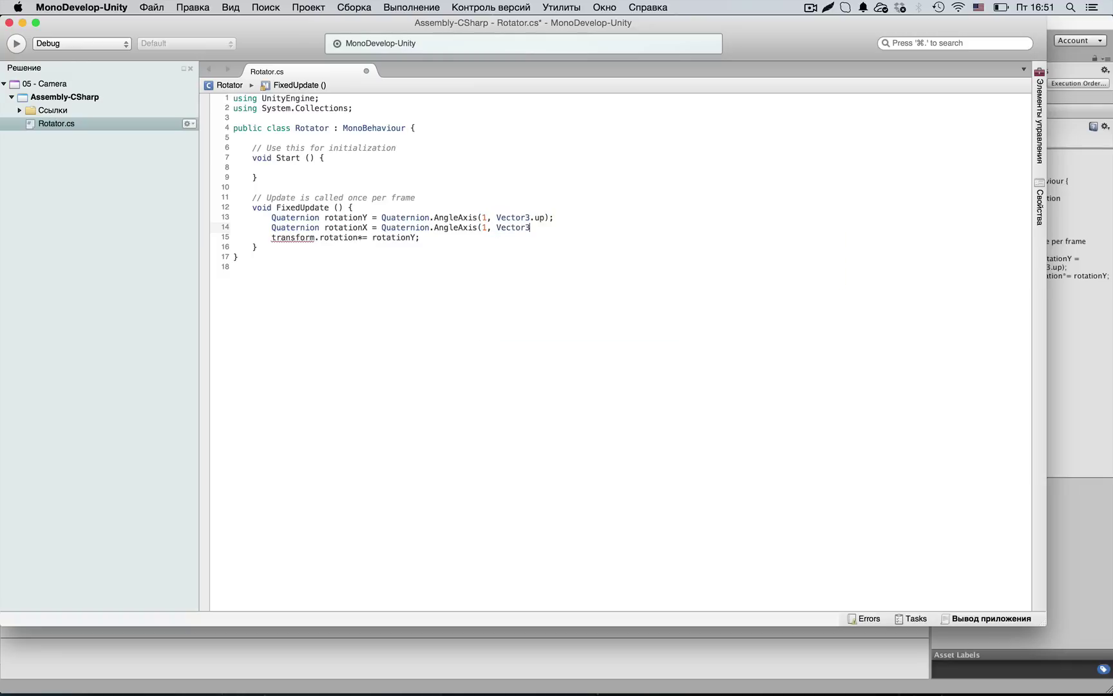
{"action": "type", "text": ".ri"}
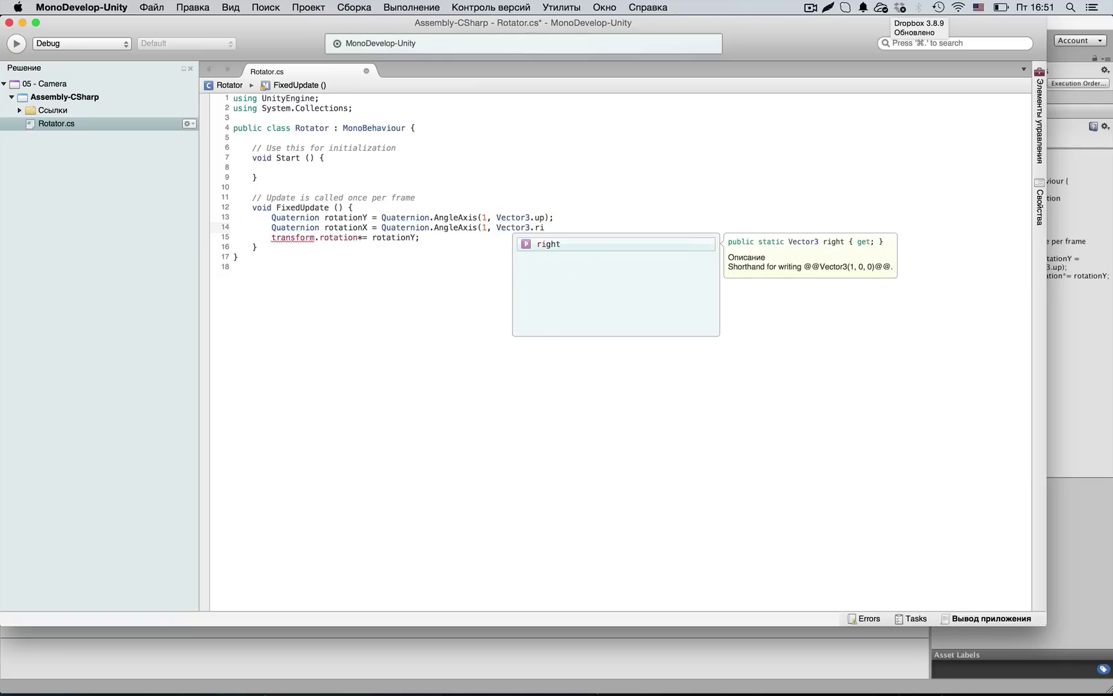
{"action": "key", "text": "Return"}
{"action": "type", "text": ");"}
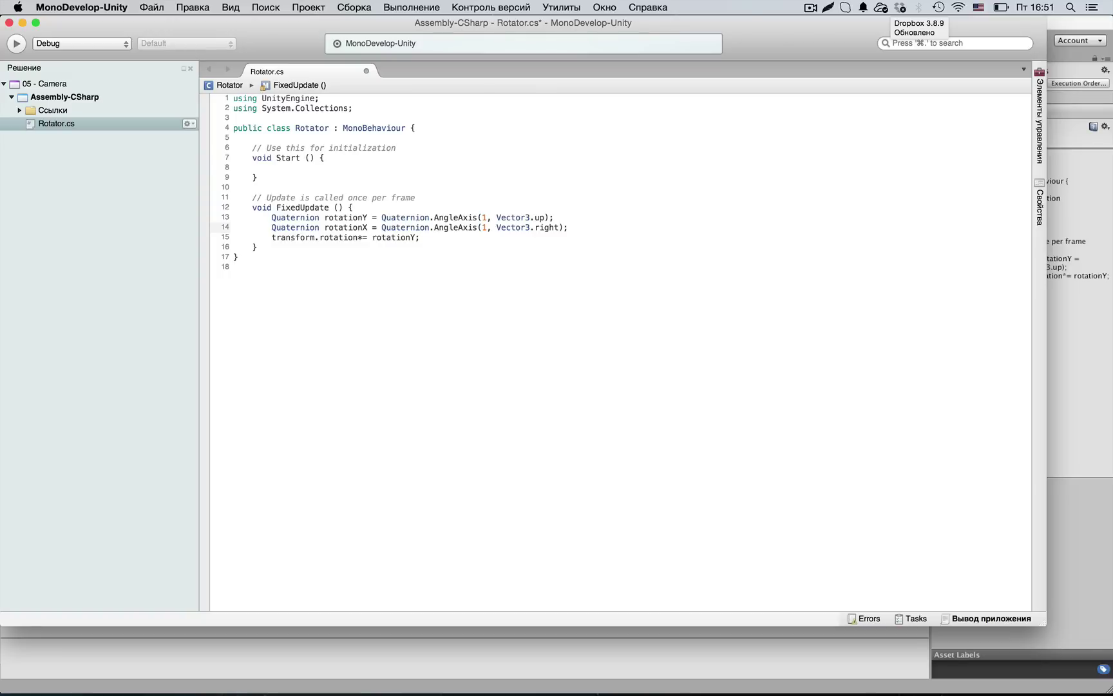
Change the assignment to rotationY * rotationX, save, and play the scene in Unity
{"action": "key", "text": "Return"}
{"action": "left_click", "coordinate": [416, 246]}
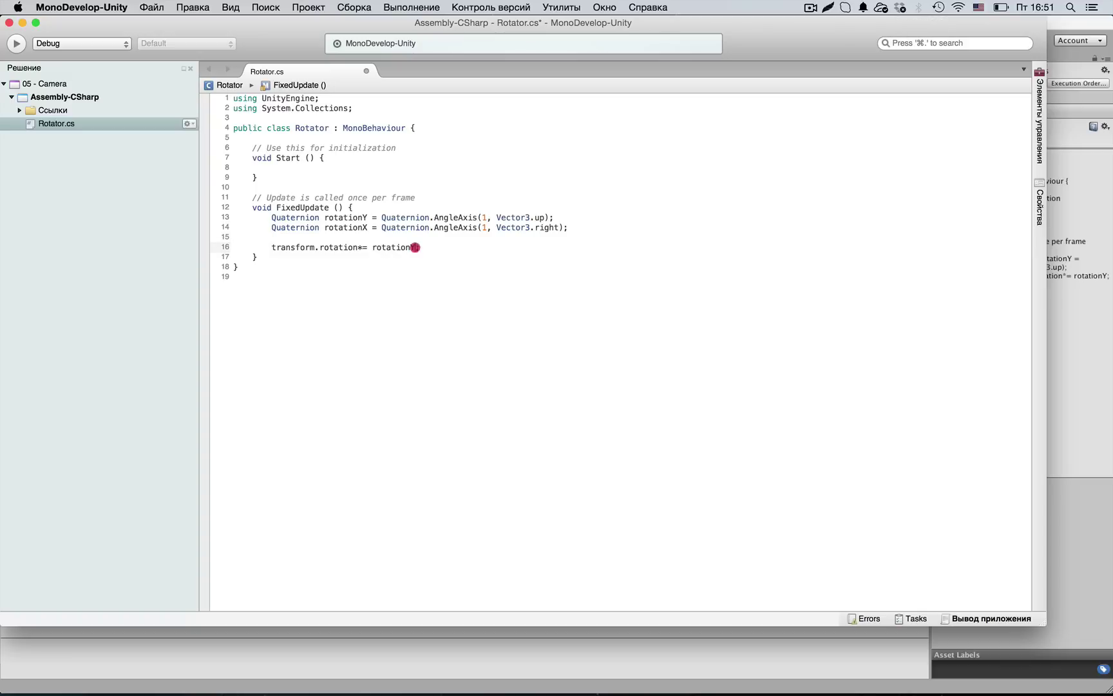
{"action": "type", "text": "* ro"}
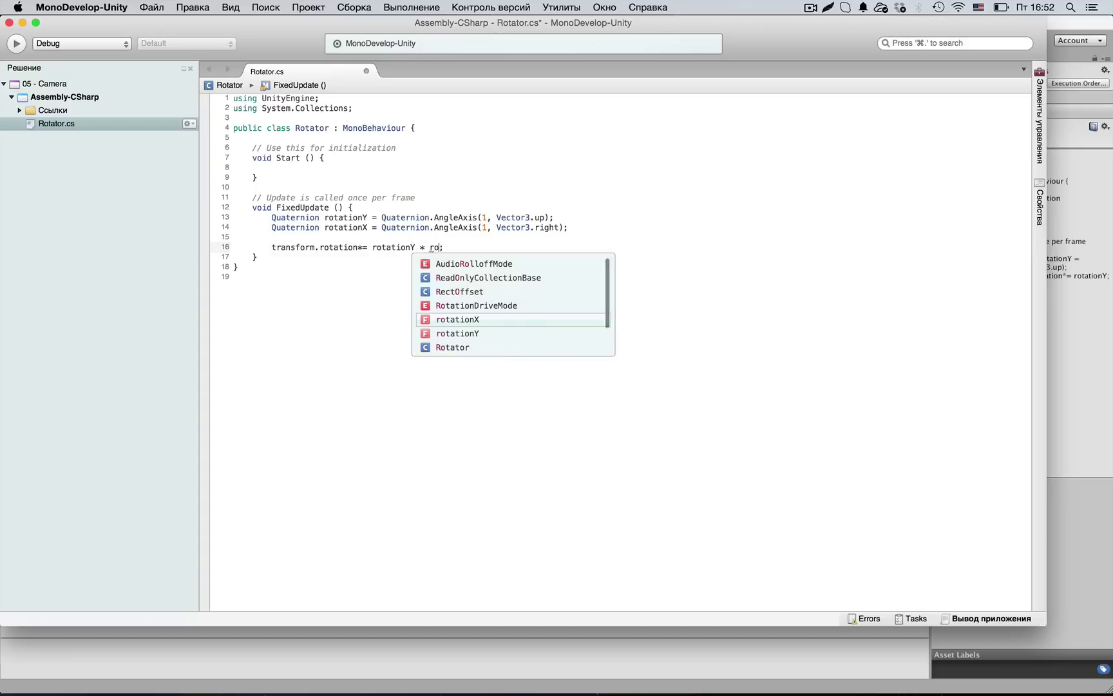
{"action": "type", "text": "tationX"}
{"action": "key", "text": "super+s"}
{"action": "key", "text": "super+Tab"}
{"action": "key", "text": "super+p"}
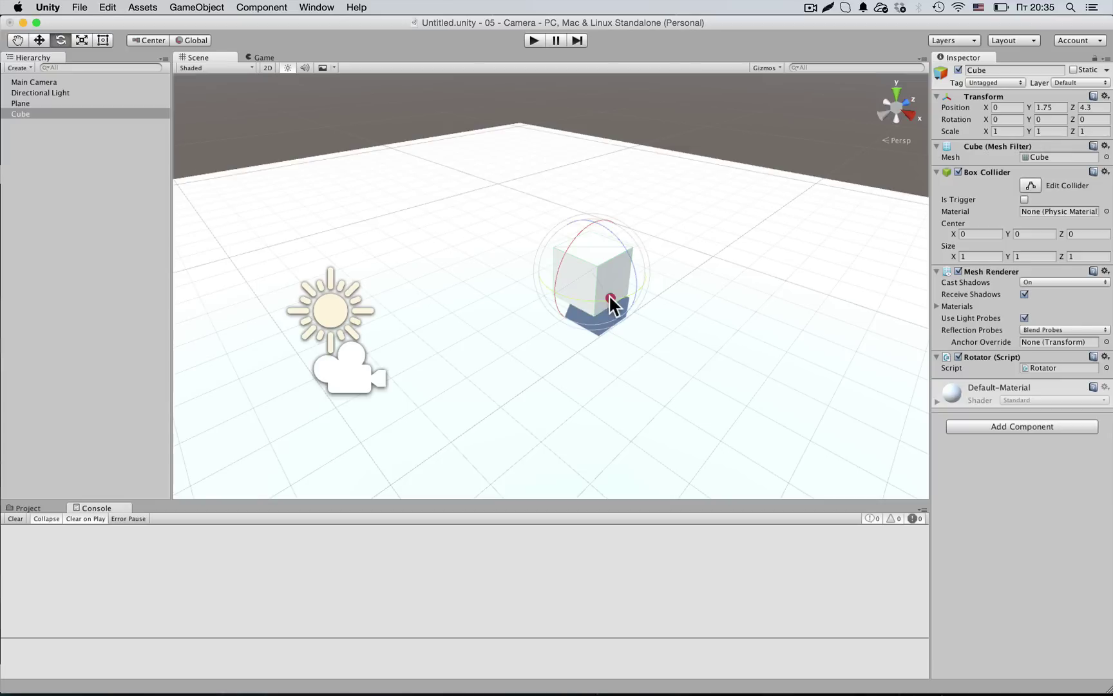
Turn and tilt the cube around its vertical and X axes with the Rotate gizmo
{"action": "left_click_drag", "start_coordinate": [609, 295], "coordinate": [528, 301]}
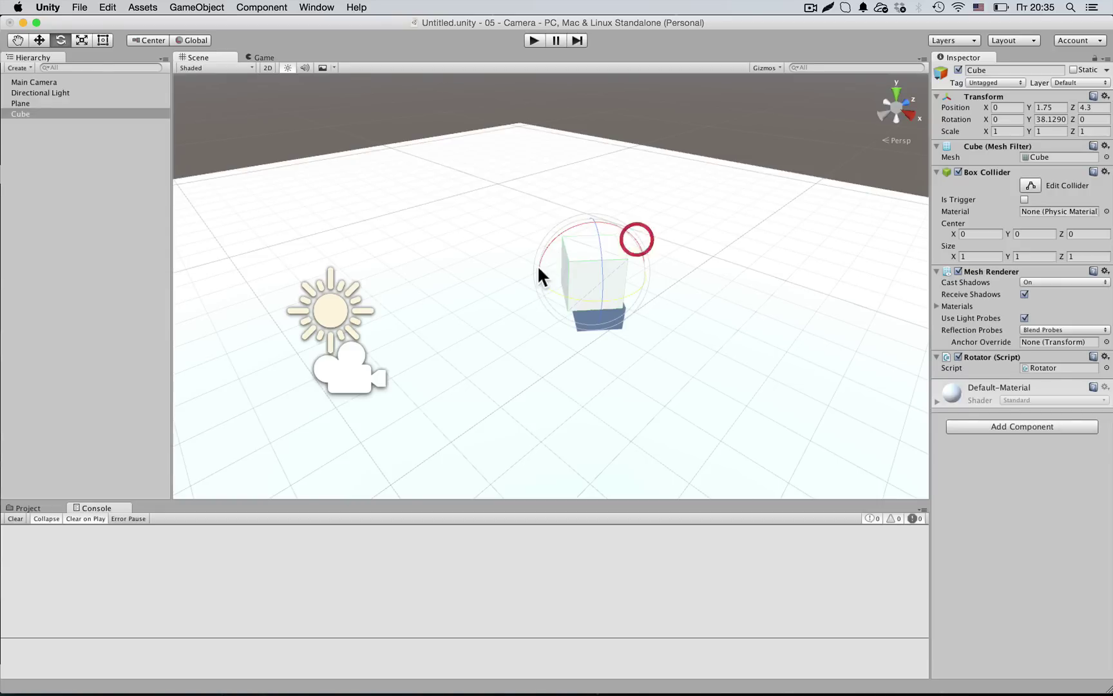
{"action": "left_click_drag", "start_coordinate": [542, 249], "coordinate": [637, 239]}
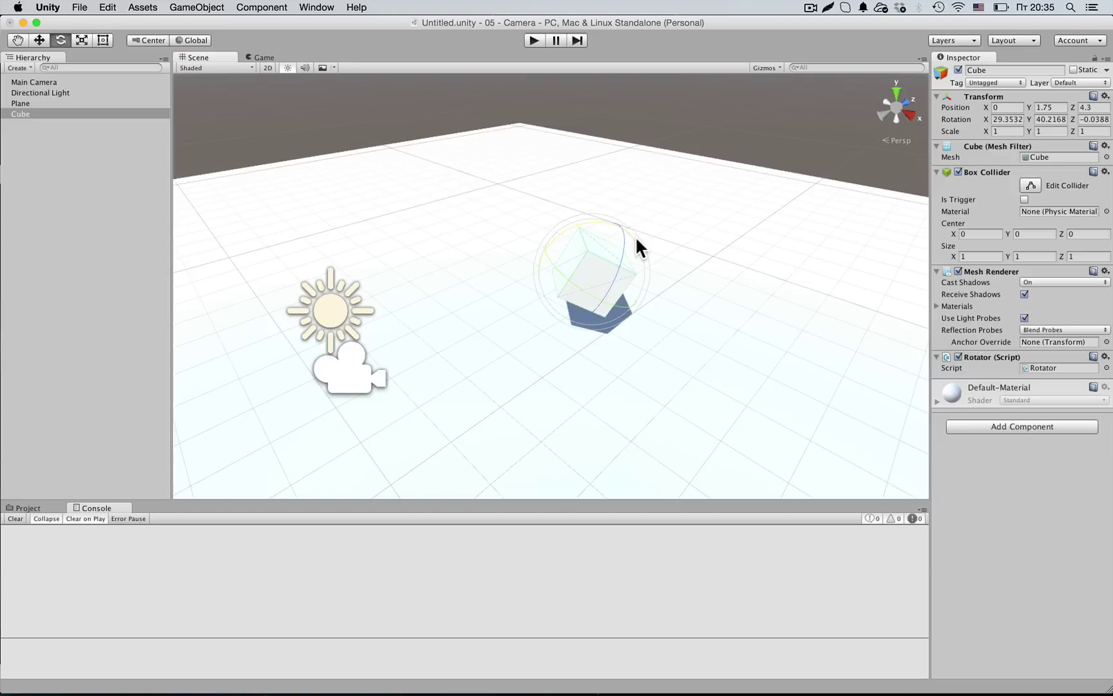
{"action": "left_click_drag", "start_coordinate": [608, 301], "coordinate": [569, 306]}
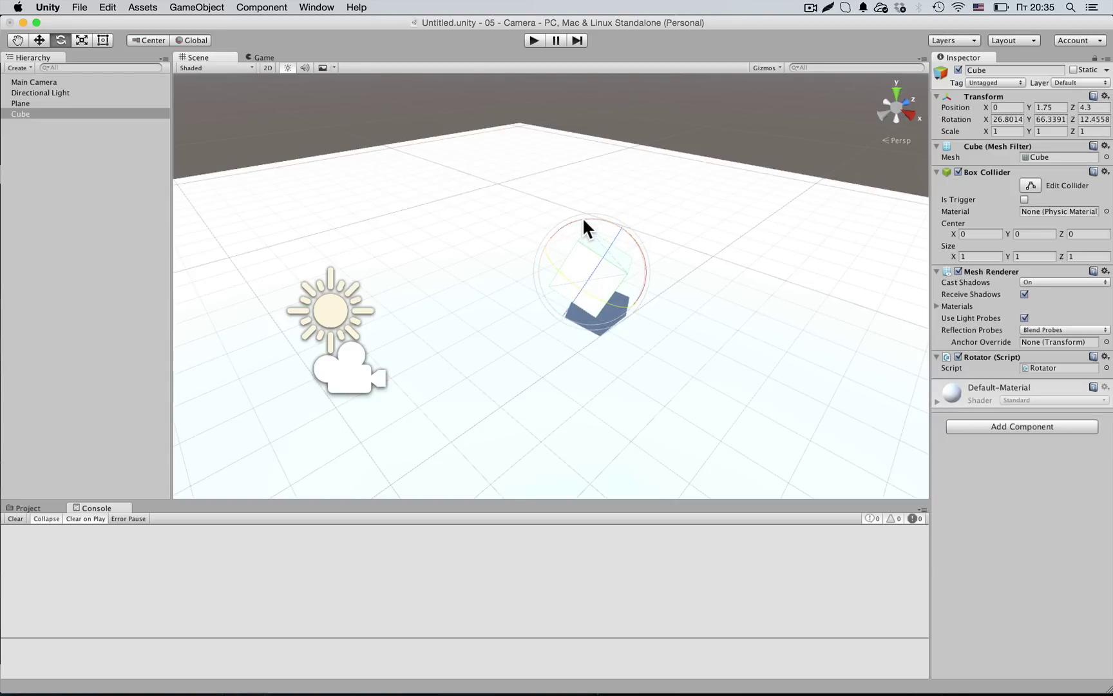
{"action": "left_click_drag", "start_coordinate": [583, 220], "coordinate": [621, 228]}
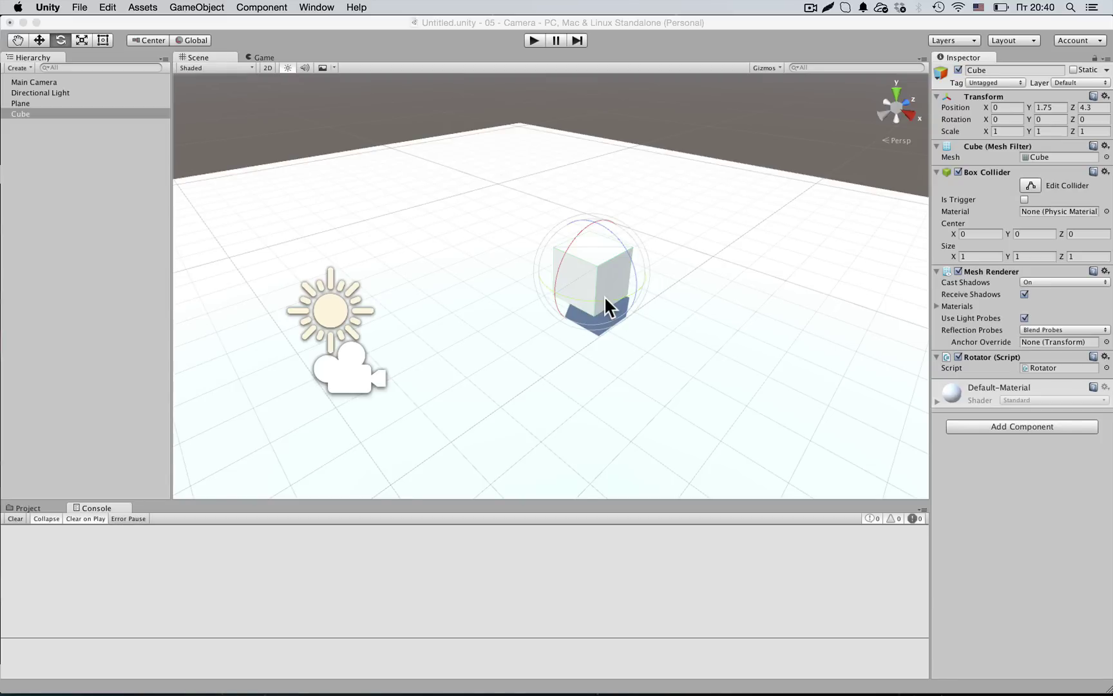
{"action": "mouse_move", "coordinate": [604, 296]}
{"action": "left_mouse_down"}
{"action": "mouse_move", "coordinate": [571, 296]}
{"action": "mouse_move", "coordinate": [549, 274]}
{"action": "left_mouse_up"}
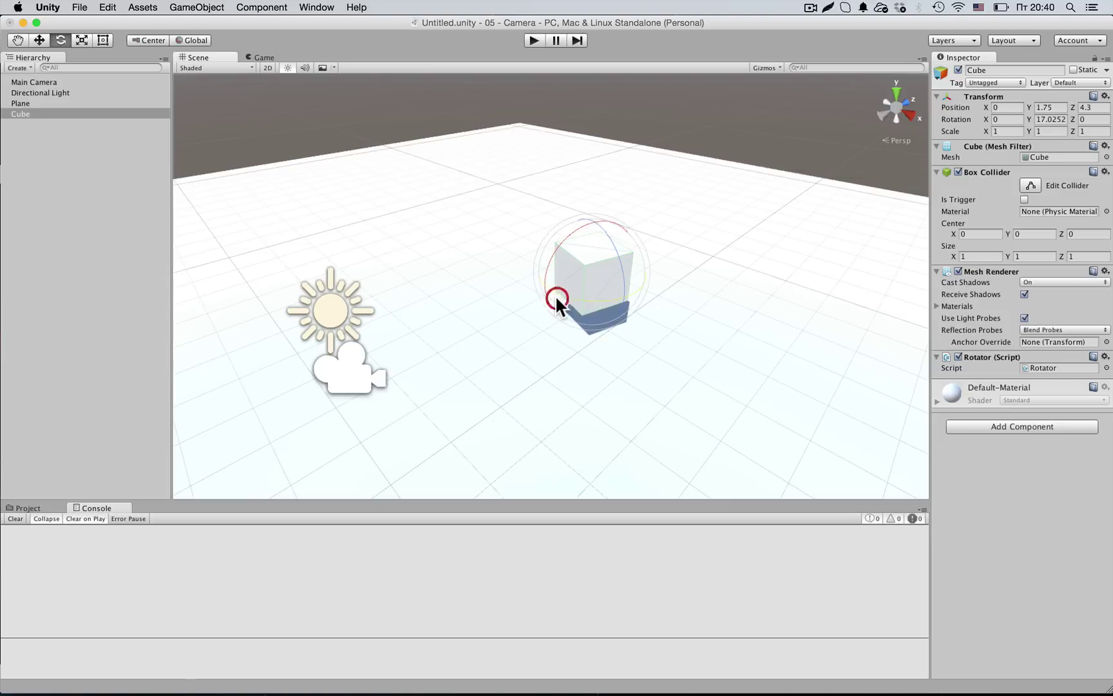
{"action": "left_click_drag", "start_coordinate": [545, 268], "coordinate": [601, 253]}
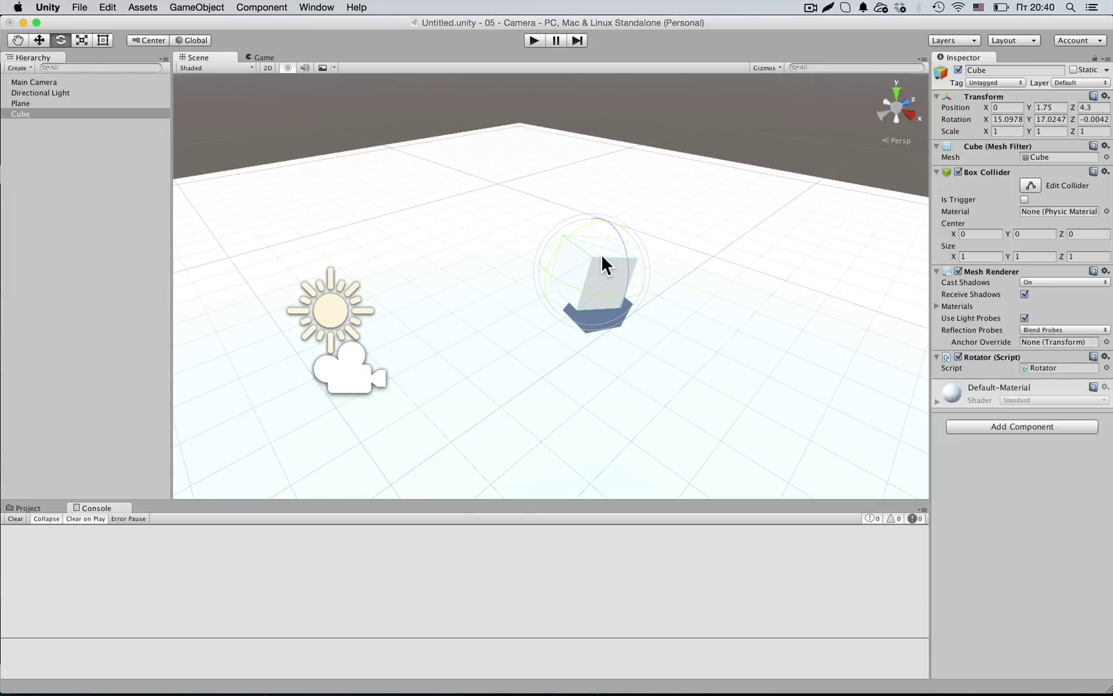
Set the cube's Rotation X, Y and Z to 0 in the Inspector
{"action": "left_click", "coordinate": [1003, 118]}
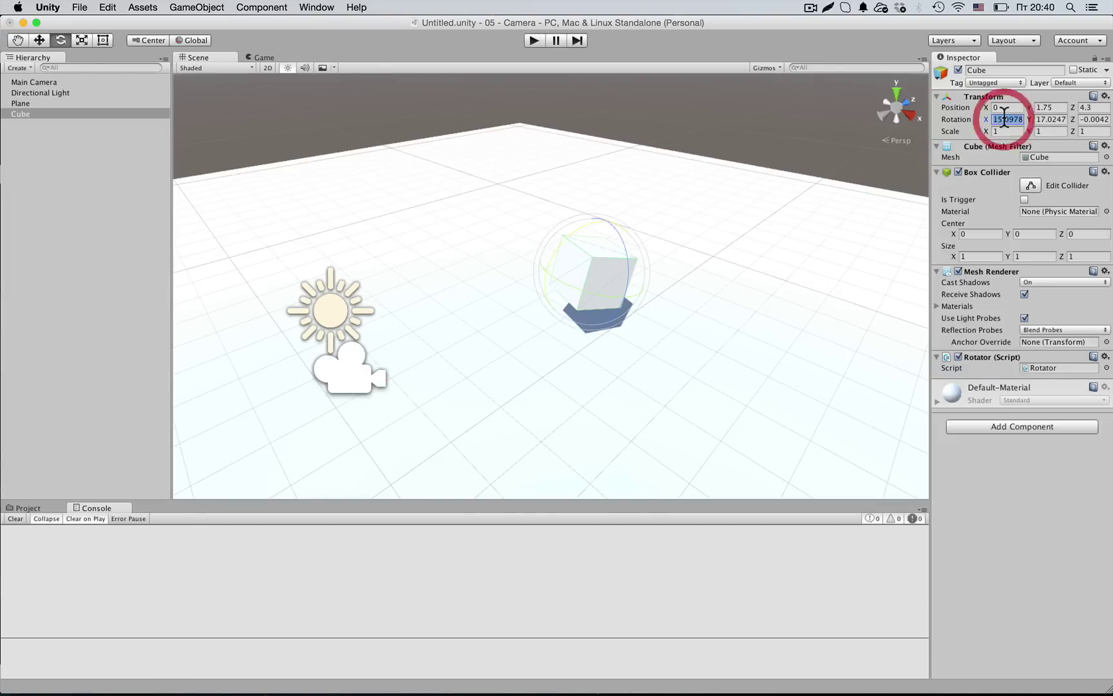
{"action": "type", "text": "0"}
{"action": "key", "text": "Tab"}
{"action": "type", "text": "0"}
{"action": "key", "text": "Tab"}
{"action": "type", "text": "0"}
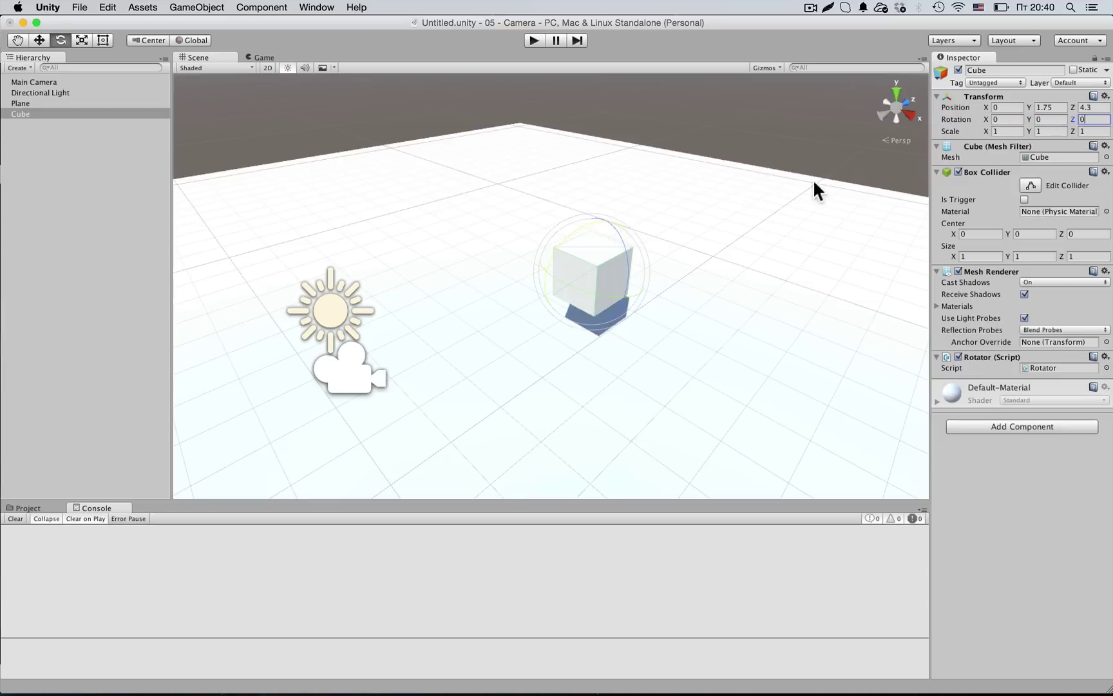
{"action": "left_click", "coordinate": [617, 269]}
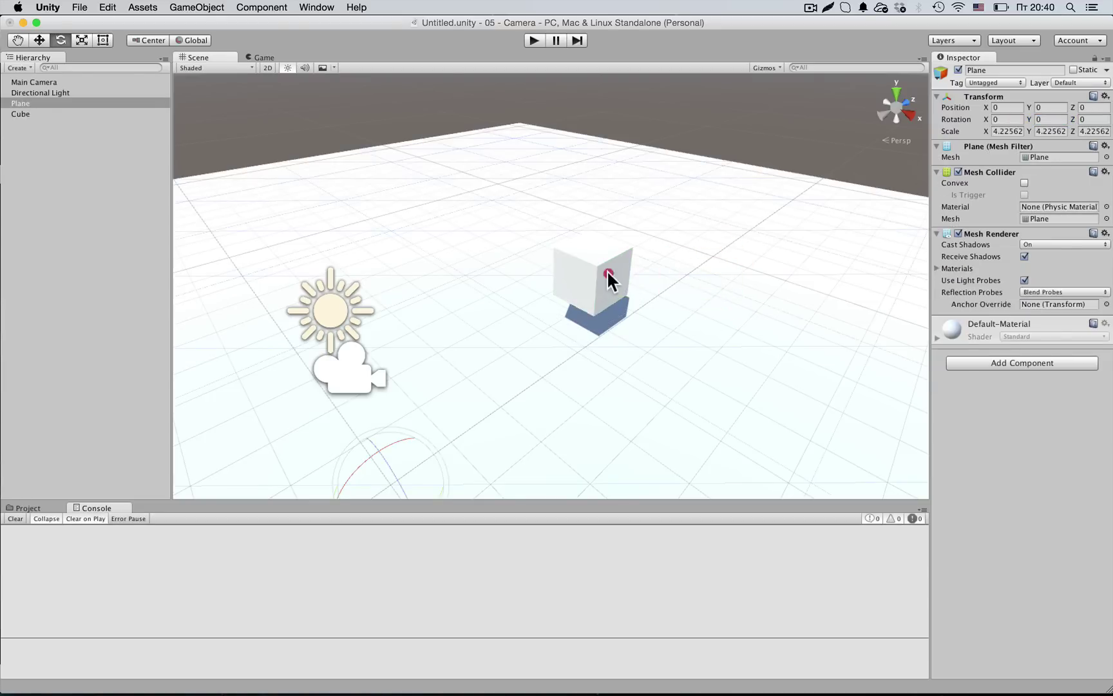
Add 'Quaternion originRotation;' and 'float angle;' fields, setting originRotation = transform.rotation in Start
{"action": "mouse_move", "coordinate": [608, 295]}
{"action": "left_mouse_down"}
{"action": "mouse_move", "coordinate": [512, 273]}
{"action": "mouse_move", "coordinate": [693, 243]}
{"action": "left_mouse_up"}
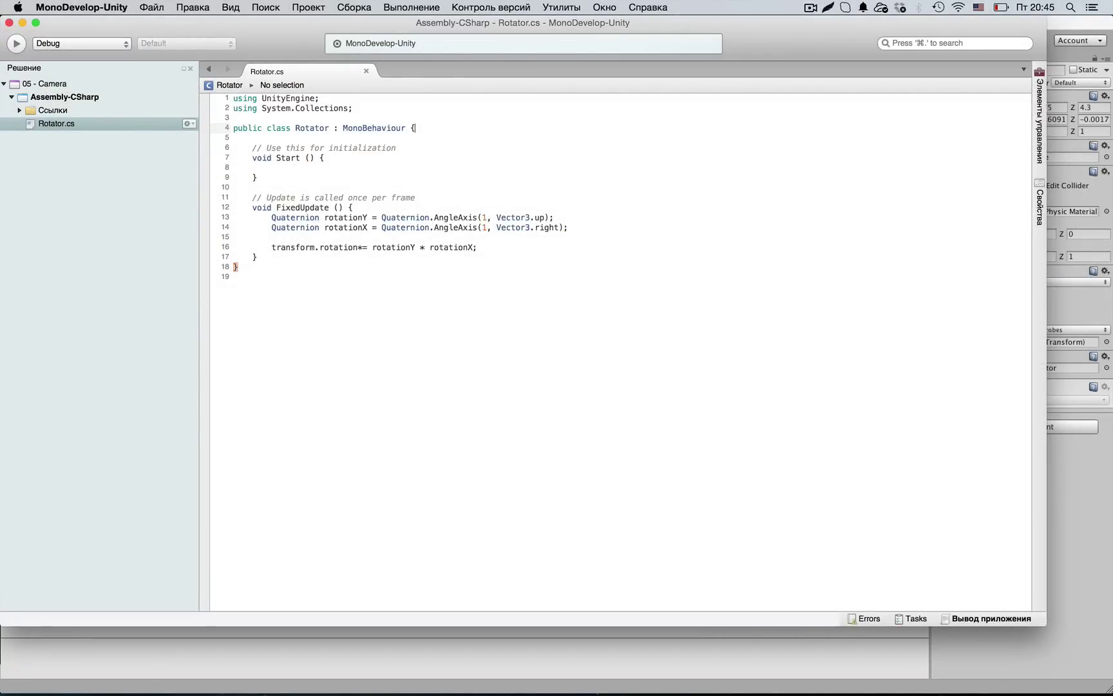
{"action": "key", "text": "Return"}
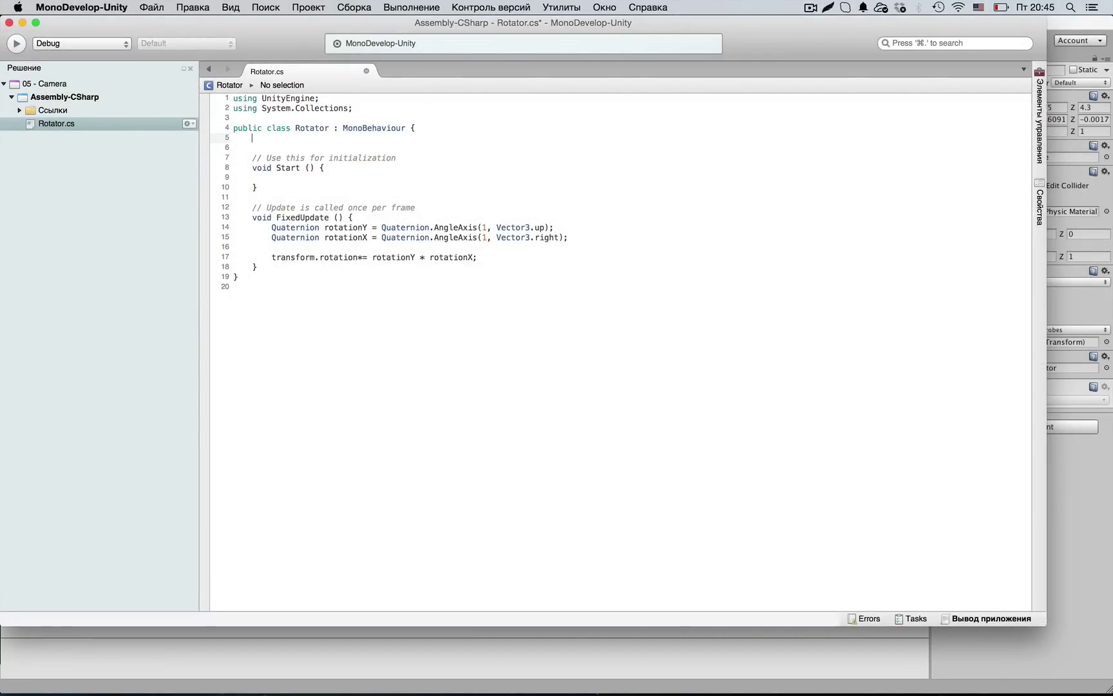
{"action": "type", "text": "Quaternion origin"}
{"action": "type", "text": "Rotation;"}
{"action": "left_click", "coordinate": [325, 179]}
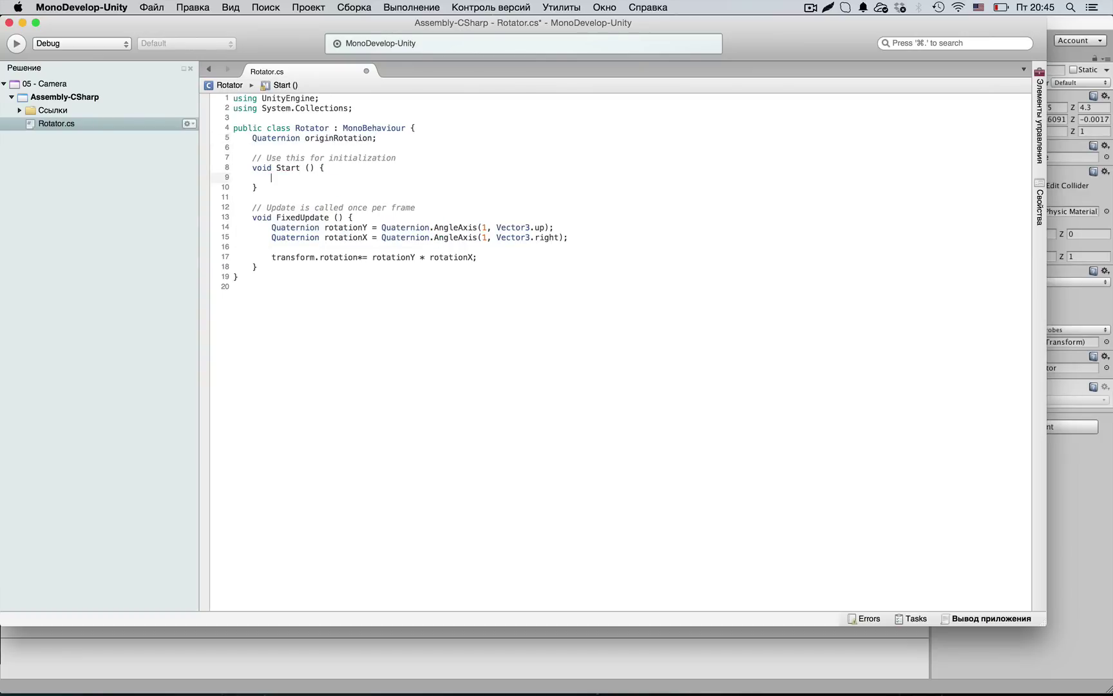
{"action": "type", "text": "ori"}
{"action": "key", "text": "Return"}
{"action": "type", "text": "= transform."}
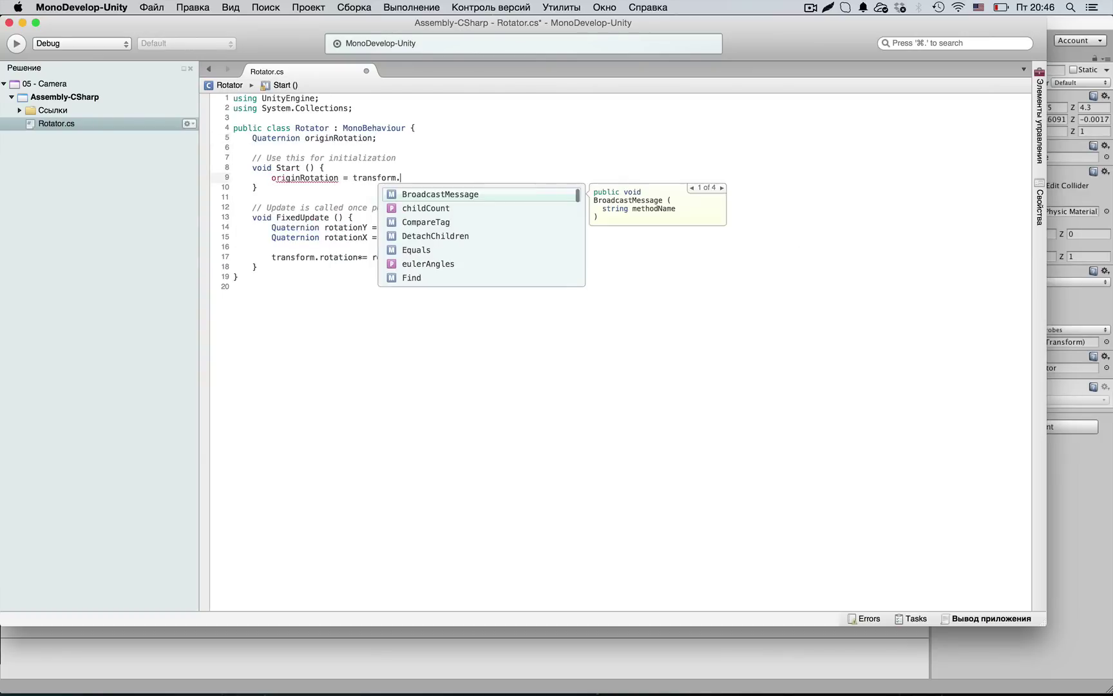
{"action": "type", "text": "rotation;"}
{"action": "left_click", "coordinate": [376, 138]}
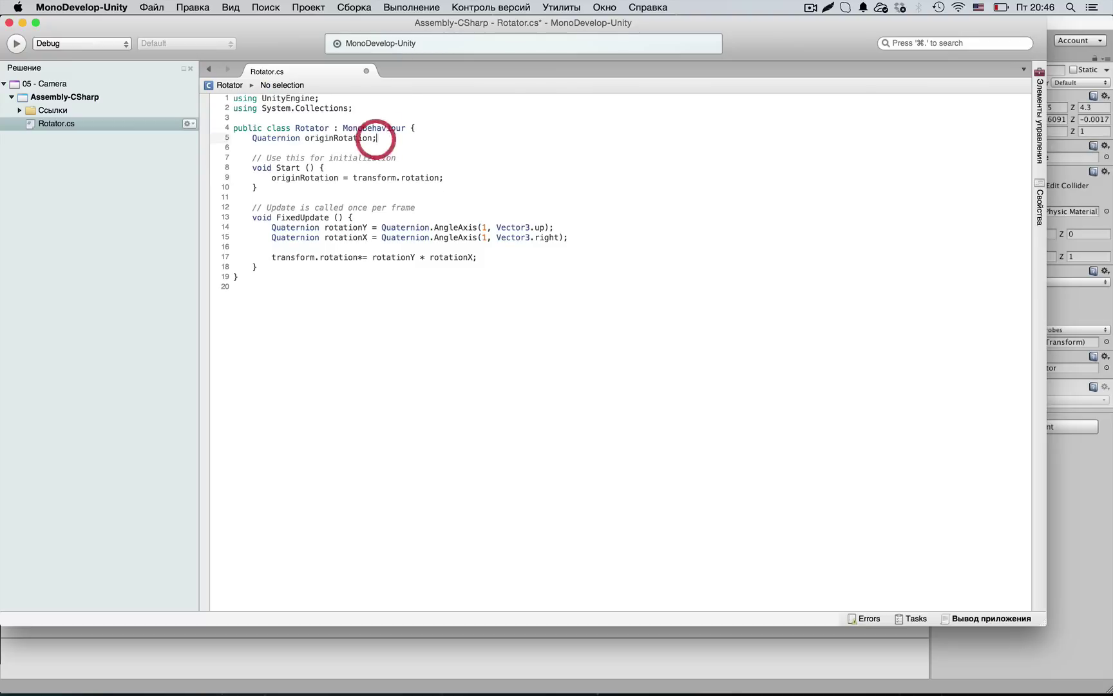
{"action": "key", "text": "Return"}
{"action": "type", "text": "float angle;"}
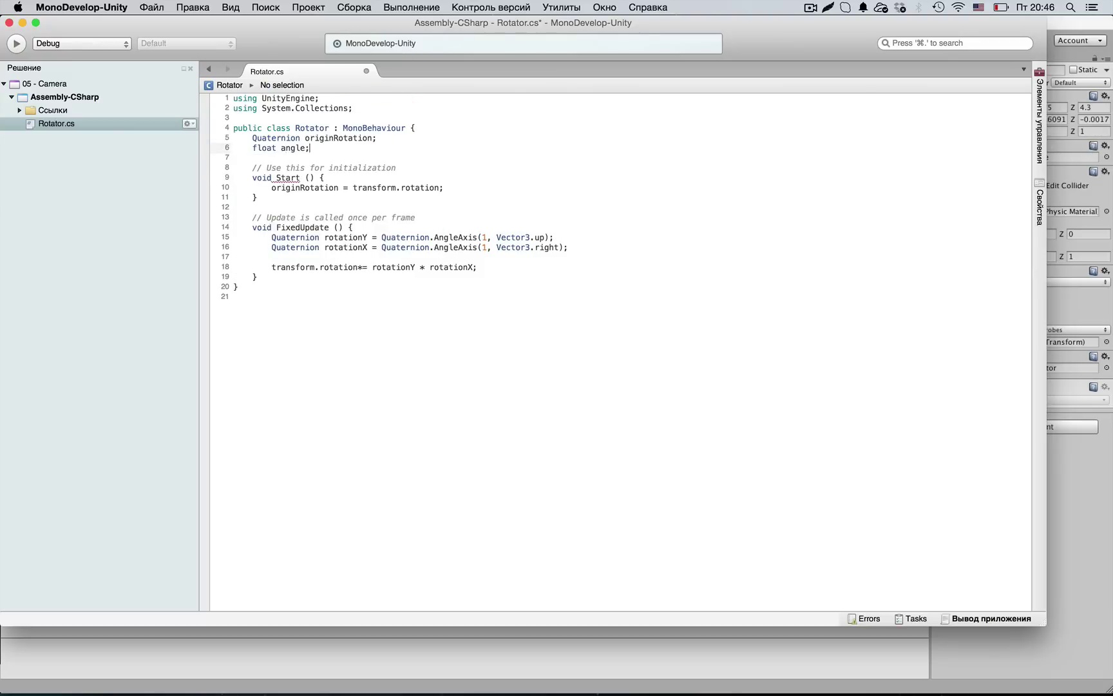
Add angle++ in FixedUpdate, use angle in both AngleAxis calls, and save
{"action": "left_click", "coordinate": [373, 223]}
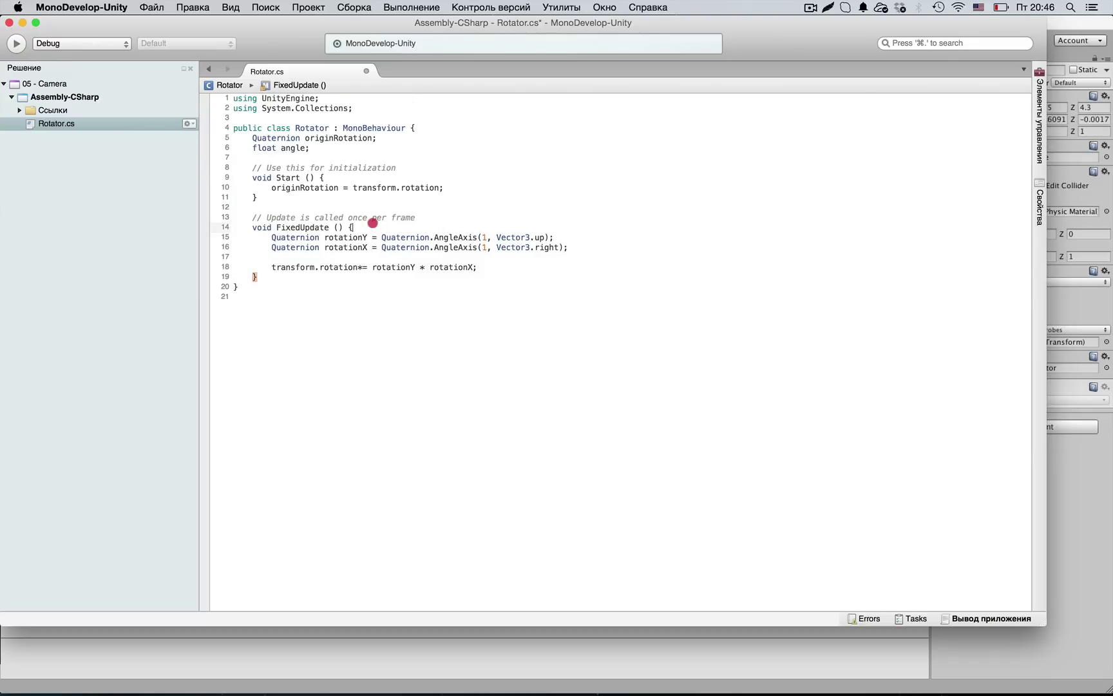
{"action": "key", "text": "Return"}
{"action": "type", "text": "an"}
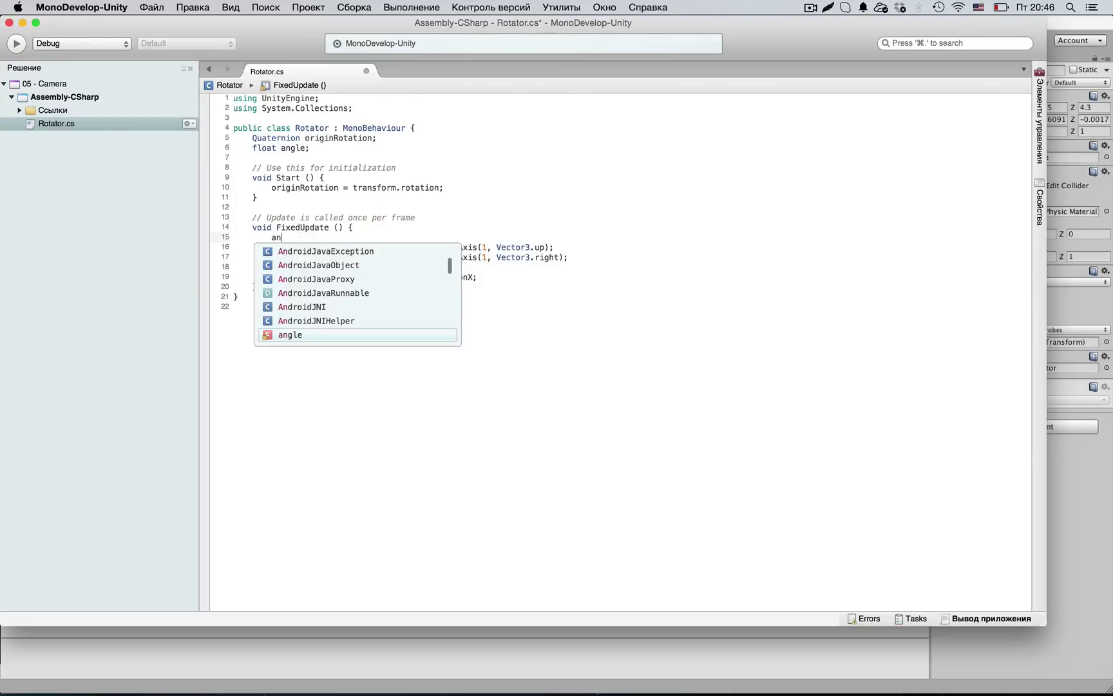
{"action": "type", "text": "gle++;"}
{"action": "key", "text": "Return"}
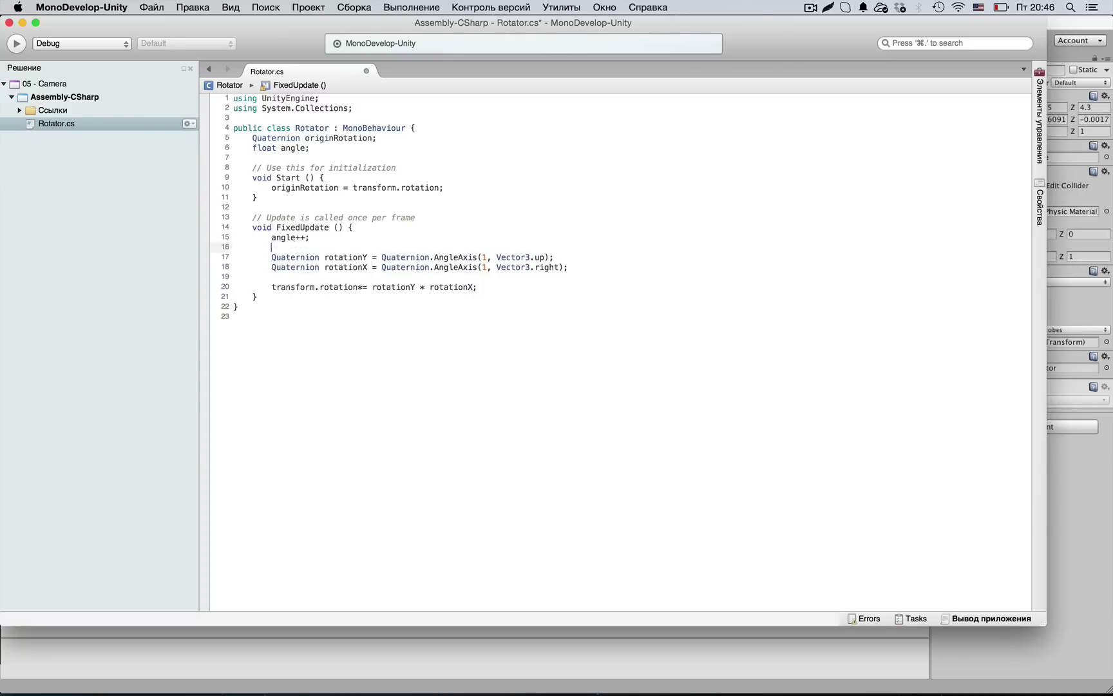
{"action": "double_click", "coordinate": [484, 257]}
{"action": "type", "text": "angle"}
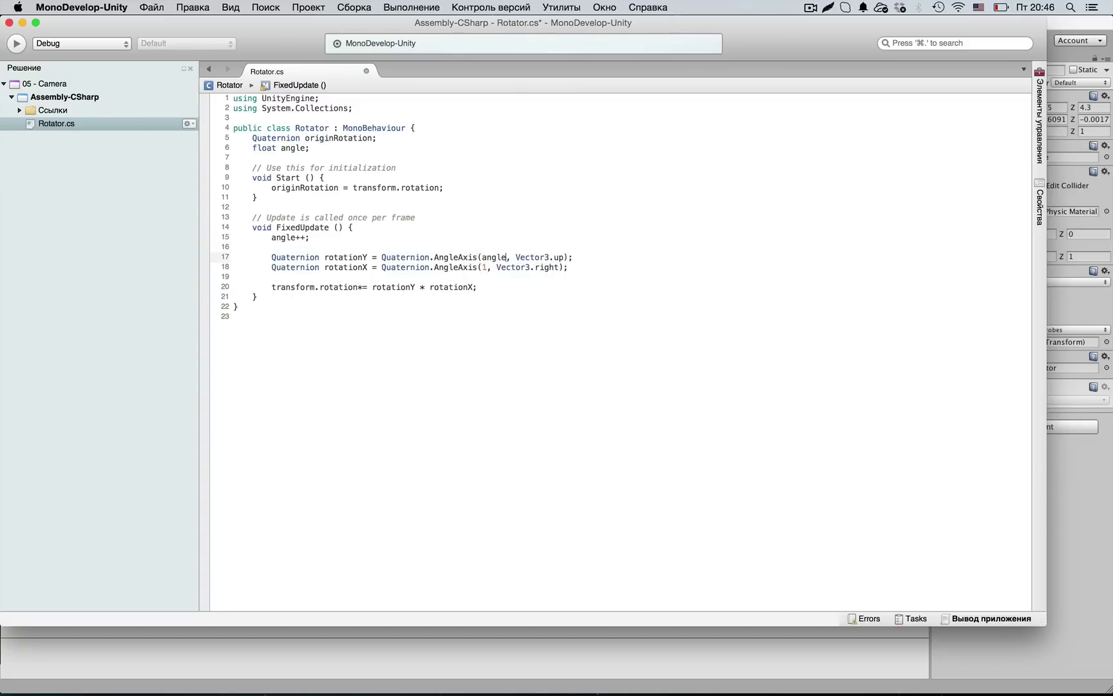
{"action": "double_click", "coordinate": [484, 267]}
{"action": "type", "text": "angle"}
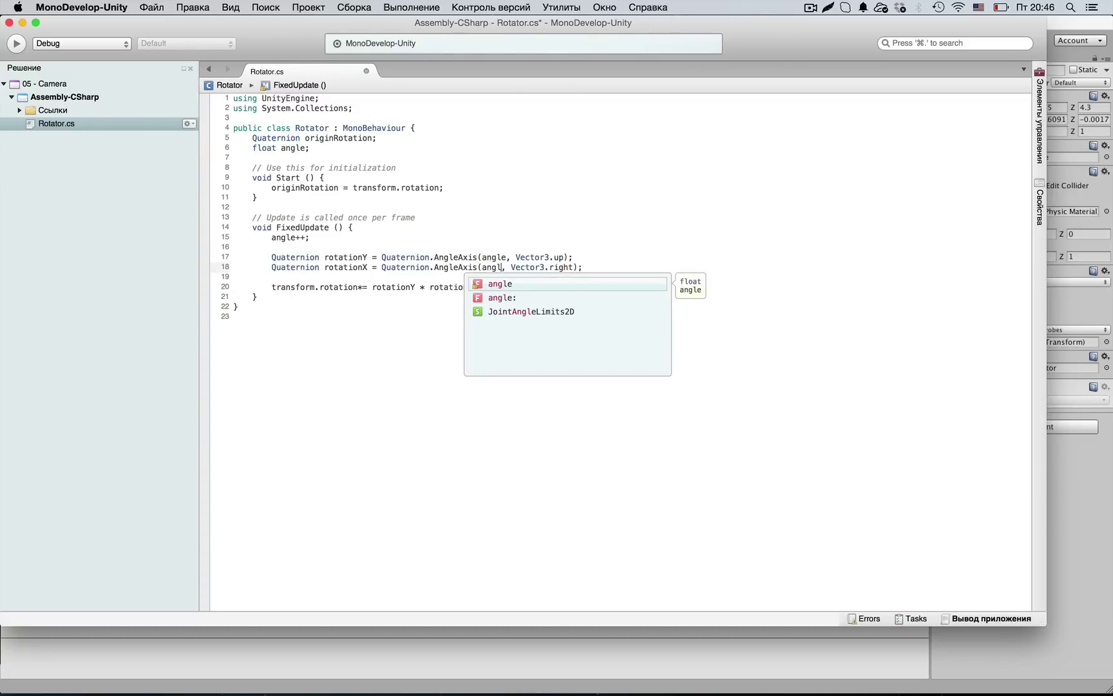
{"action": "key", "text": "super+s"}
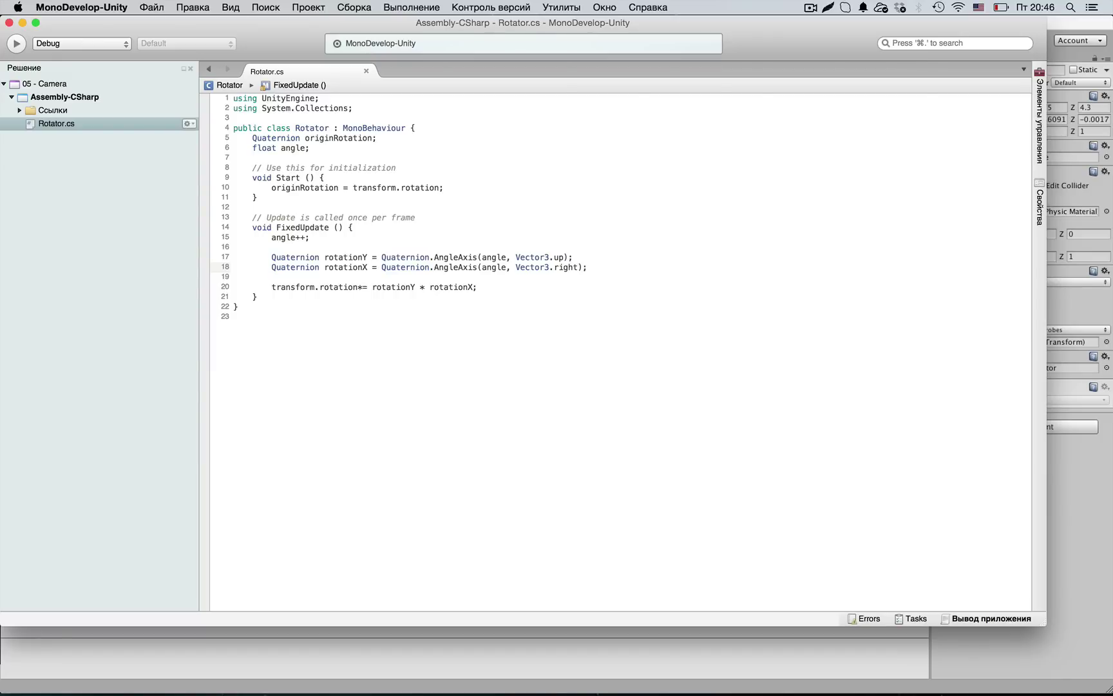
Change line 20 to 'transform.rotation = originRotation * ...', save, and play in Unity
{"action": "double_click", "coordinate": [363, 285]}
{"action": "type", "text": "= o"}
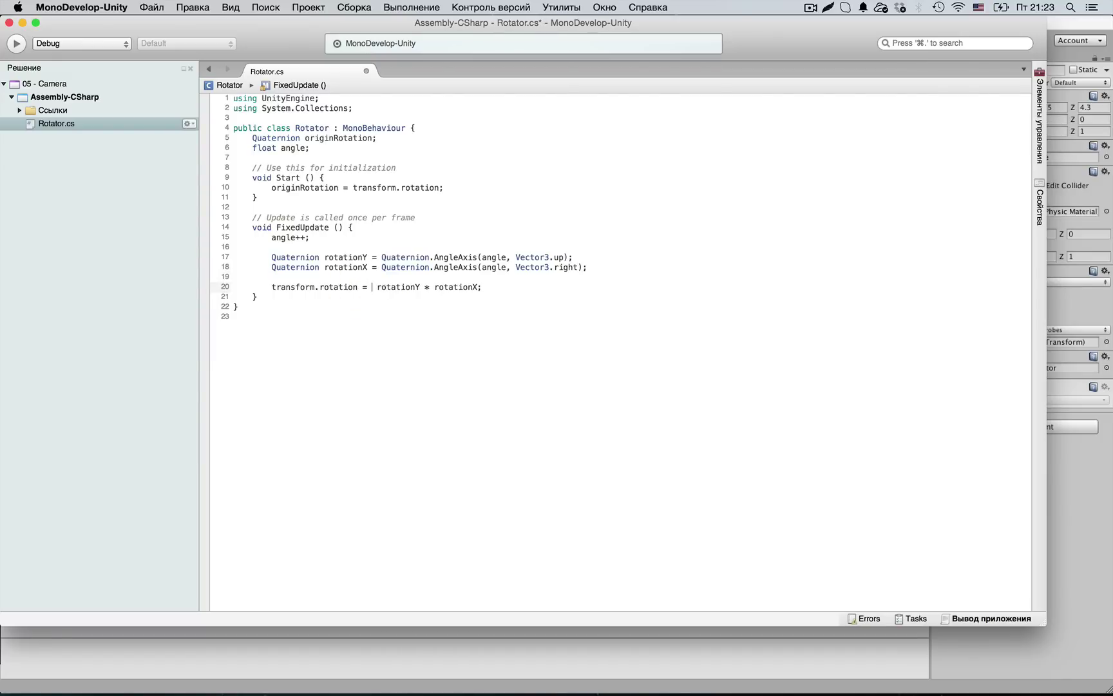
{"action": "type", "text": "rig"}
{"action": "key", "text": "Return"}
{"action": "type", "text": "*"}
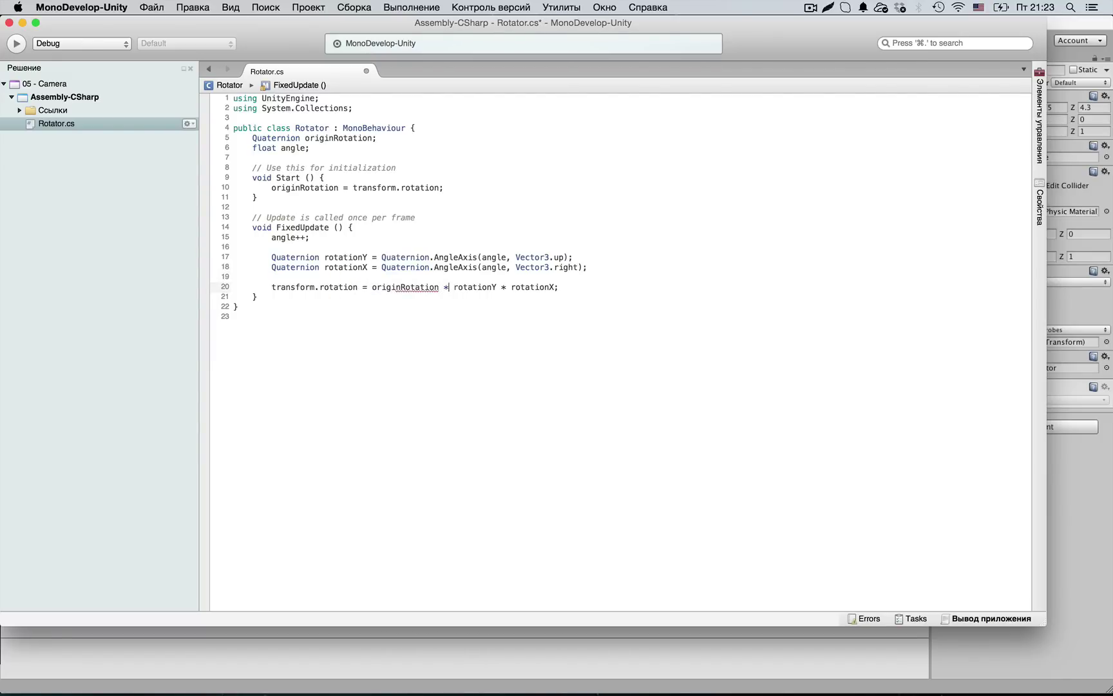
{"action": "key", "text": "super+s"}
{"action": "key", "text": "super+Tab"}
{"action": "left_click", "coordinate": [534, 40]}
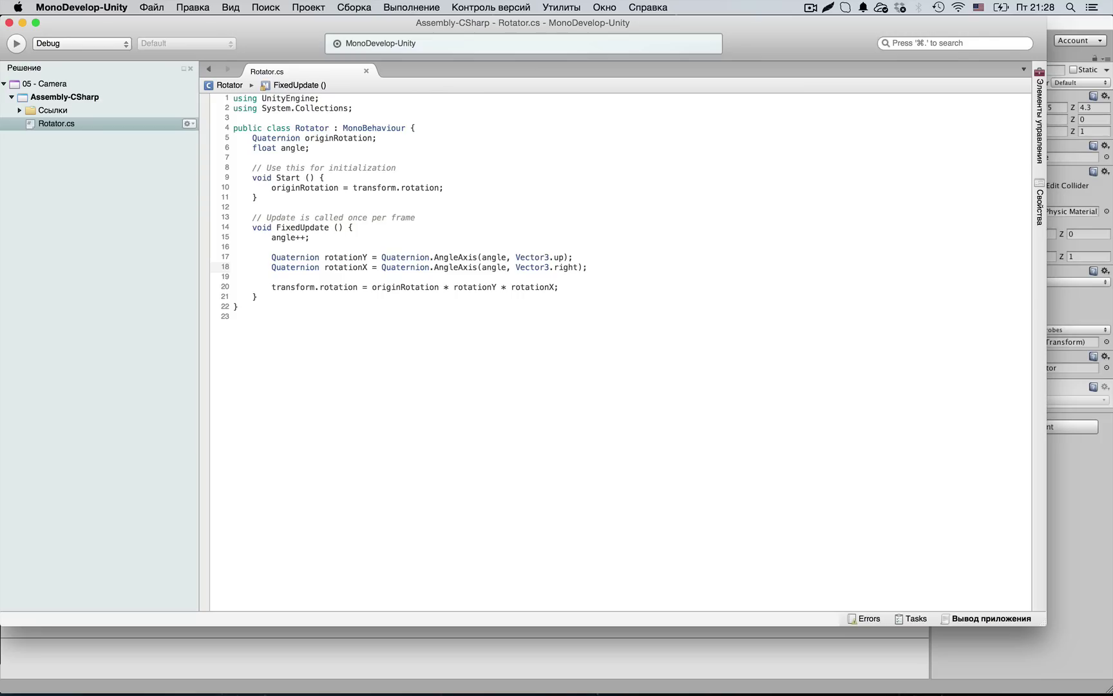
Make the X rotation use 'angle * 4' and fix the rotationX reference on line 20
{"action": "type", "text": "* 4"}
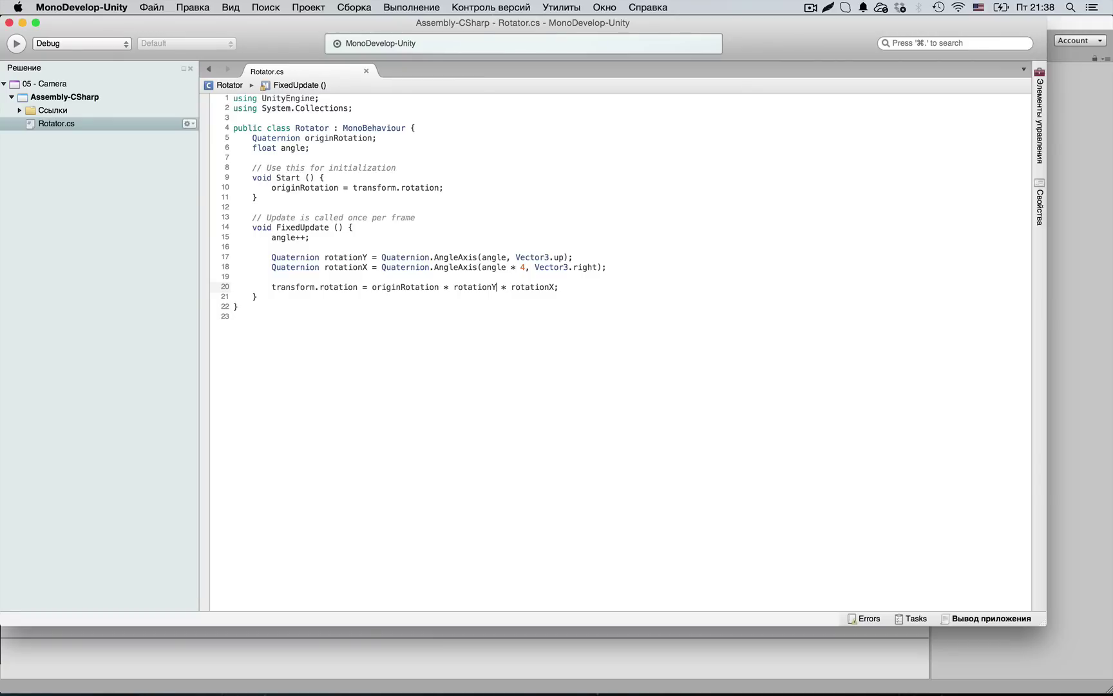
{"action": "key", "text": "BackSpace"}
{"action": "type", "text": "X"}
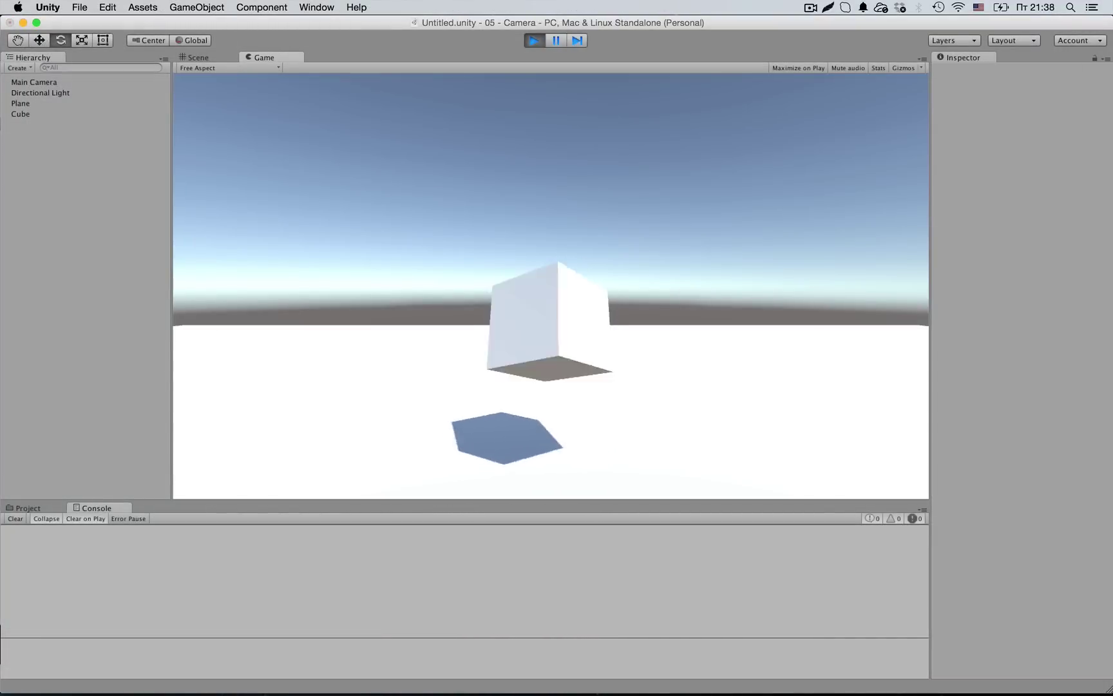
Stop Play mode and reset the cube's rotation to 0, 0, 0
{"action": "key", "text": "super+p"}
{"action": "left_click_drag", "start_coordinate": [598, 310], "coordinate": [519, 303]}
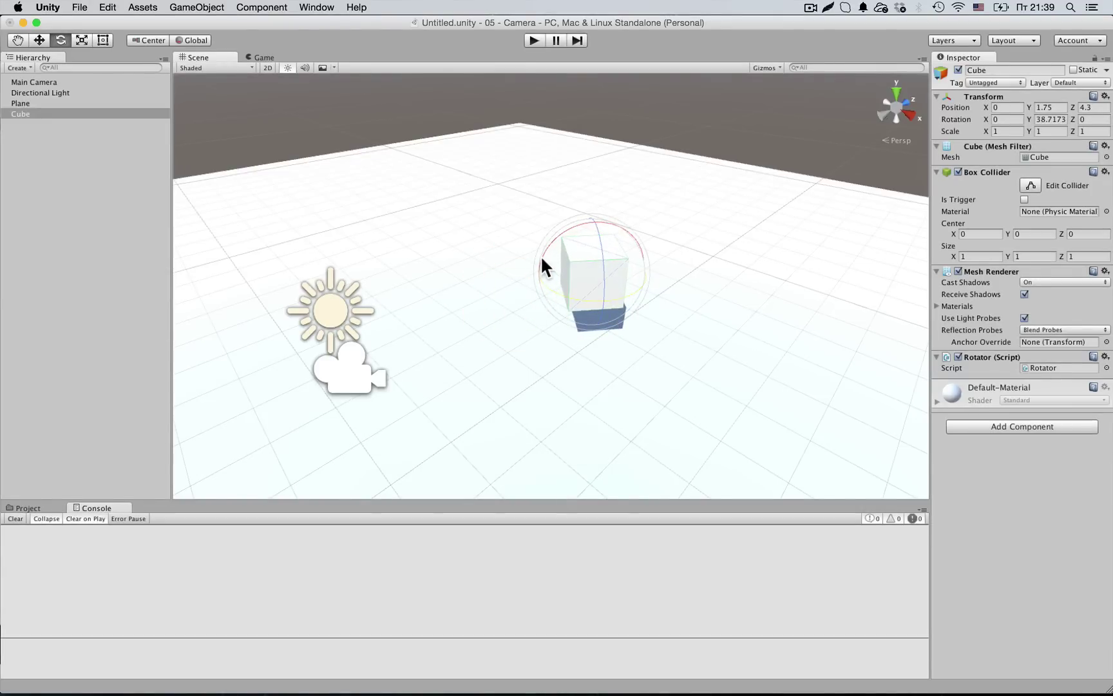
{"action": "left_click_drag", "start_coordinate": [542, 255], "coordinate": [639, 223]}
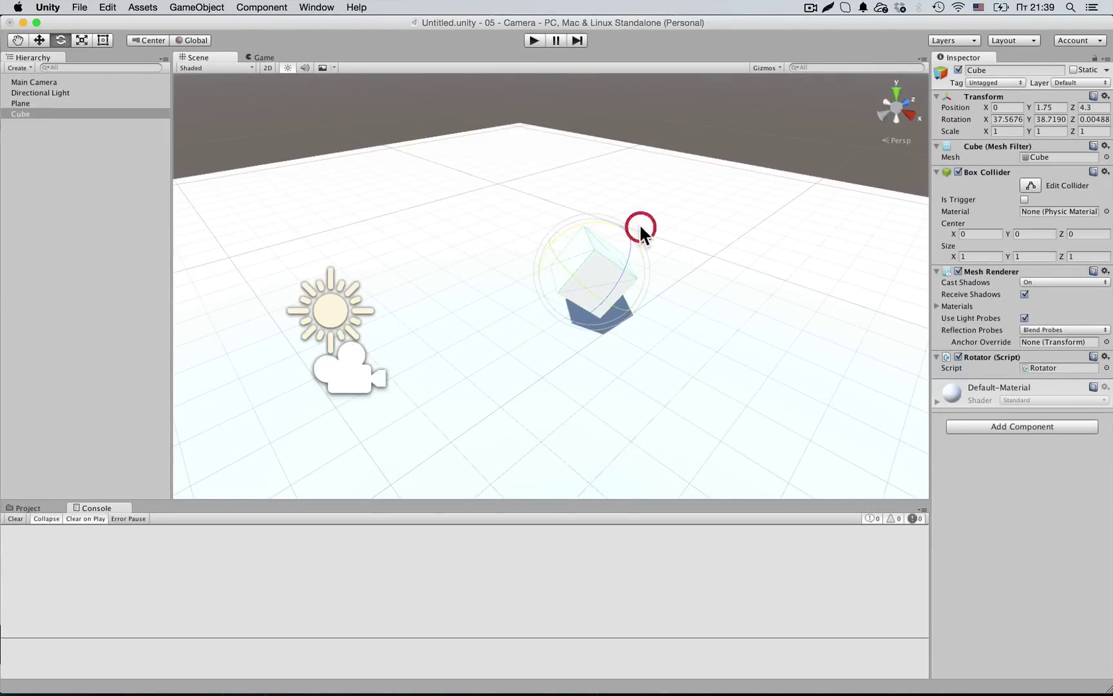
{"action": "left_click", "coordinate": [1000, 120]}
{"action": "type", "text": "0"}
{"action": "key", "text": "Tab"}
{"action": "type", "text": "0"}
{"action": "key", "text": "Tab"}
{"action": "type", "text": "0"}
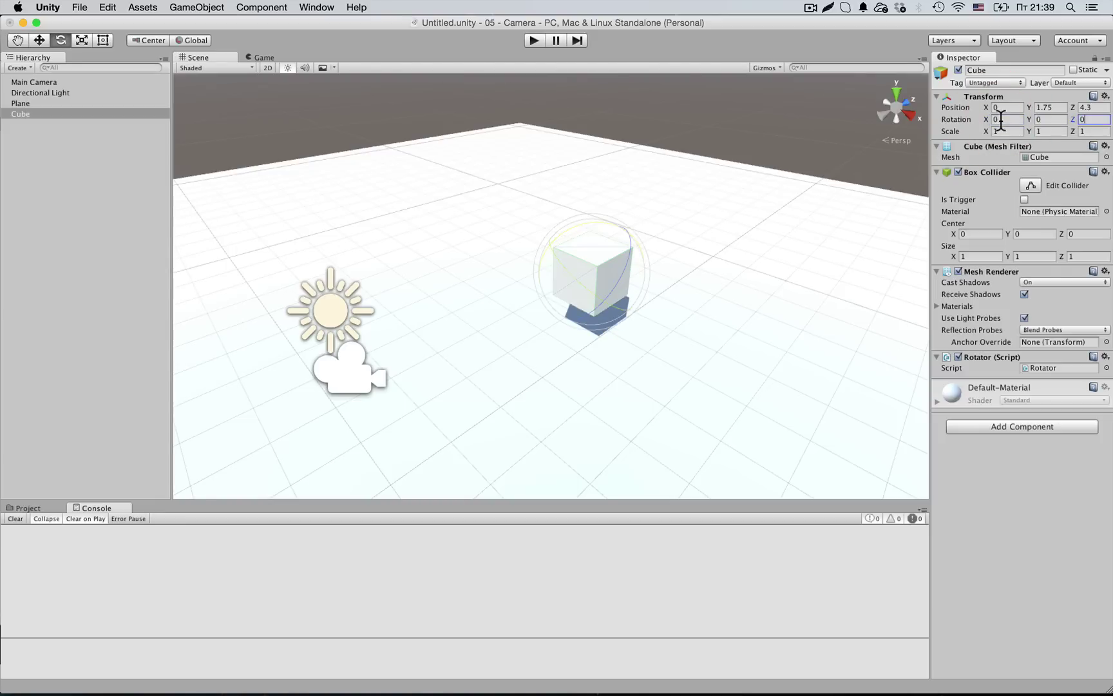
Reselect the cube and rotate it freely to about 27, 52, 30 degrees
{"action": "left_click", "coordinate": [845, 162]}
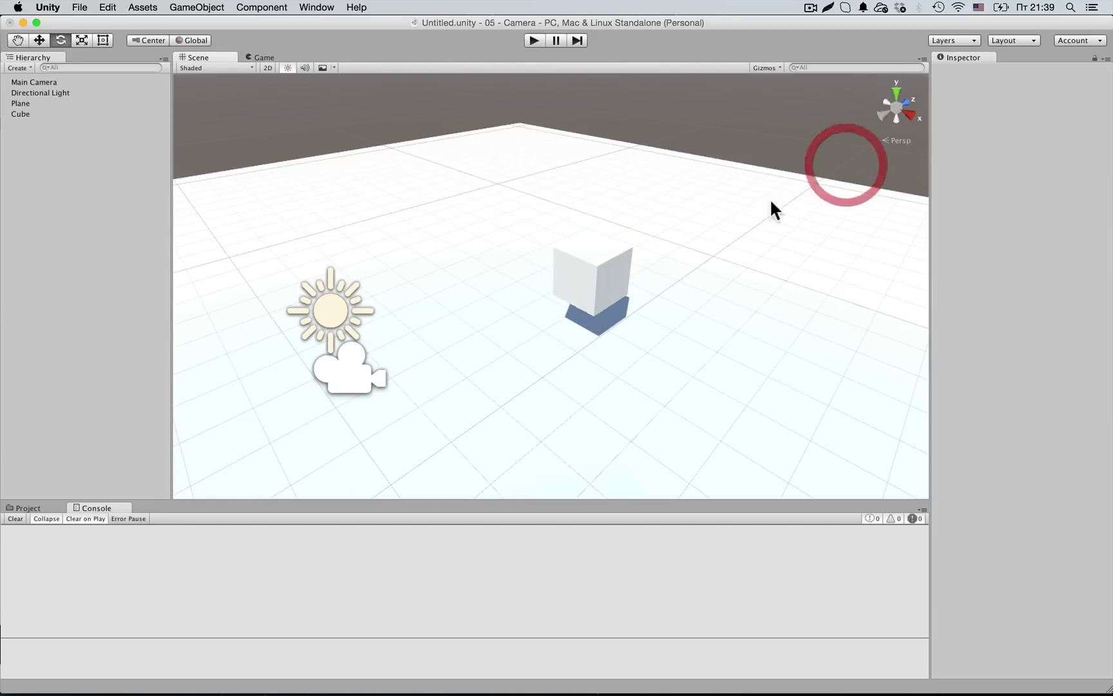
{"action": "left_click", "coordinate": [585, 267]}
{"action": "left_click_drag", "start_coordinate": [557, 267], "coordinate": [652, 210]}
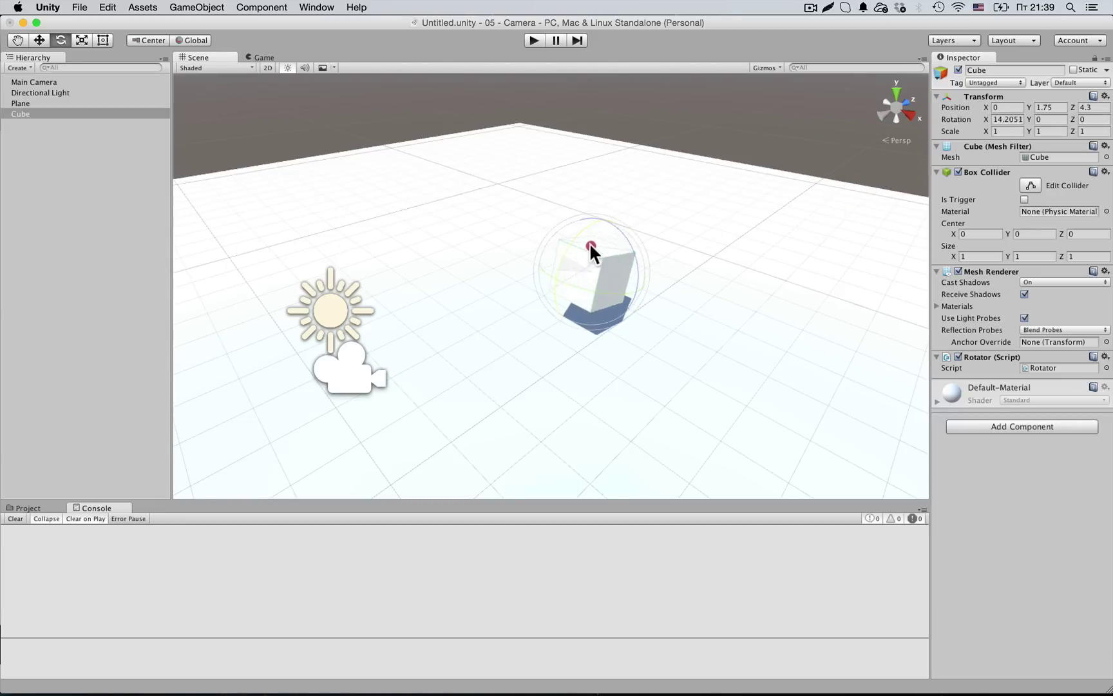
{"action": "left_click_drag", "start_coordinate": [609, 273], "coordinate": [522, 248]}
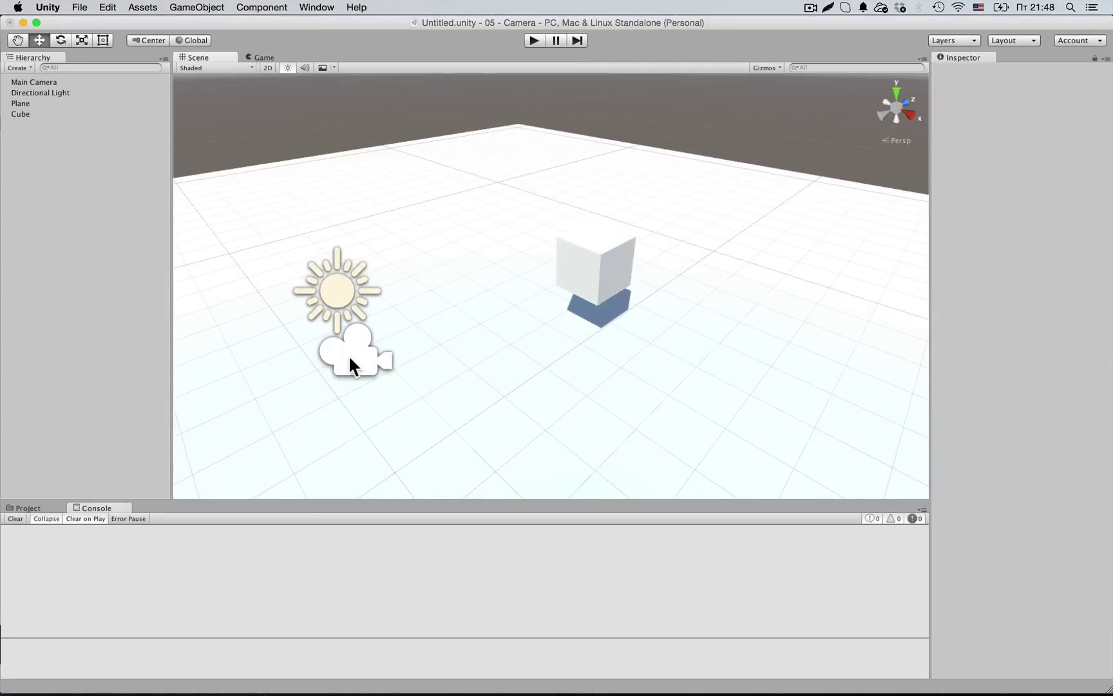
Attach a new CameraRotator script to Main Camera and open it from the Project assets
{"action": "left_click", "coordinate": [348, 354]}
{"action": "left_click", "coordinate": [986, 391]}
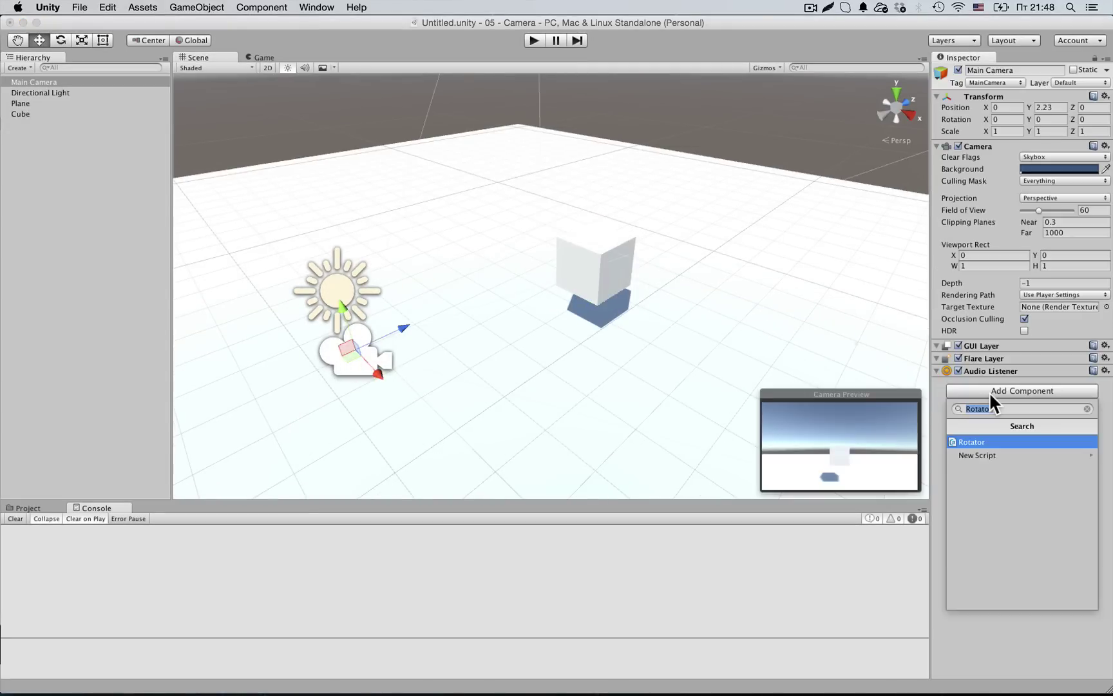
{"action": "type", "text": "Camer"}
{"action": "type", "text": "aRota"}
{"action": "key", "text": "Return"}
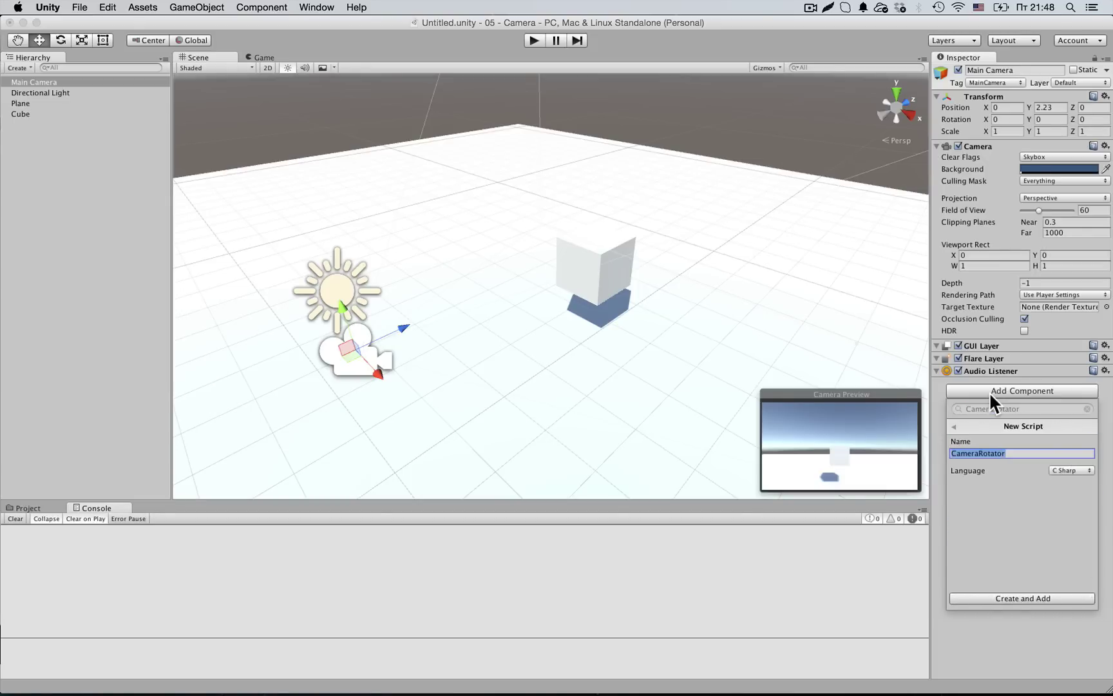
{"action": "key", "text": "Return"}
{"action": "left_click", "coordinate": [50, 508]}
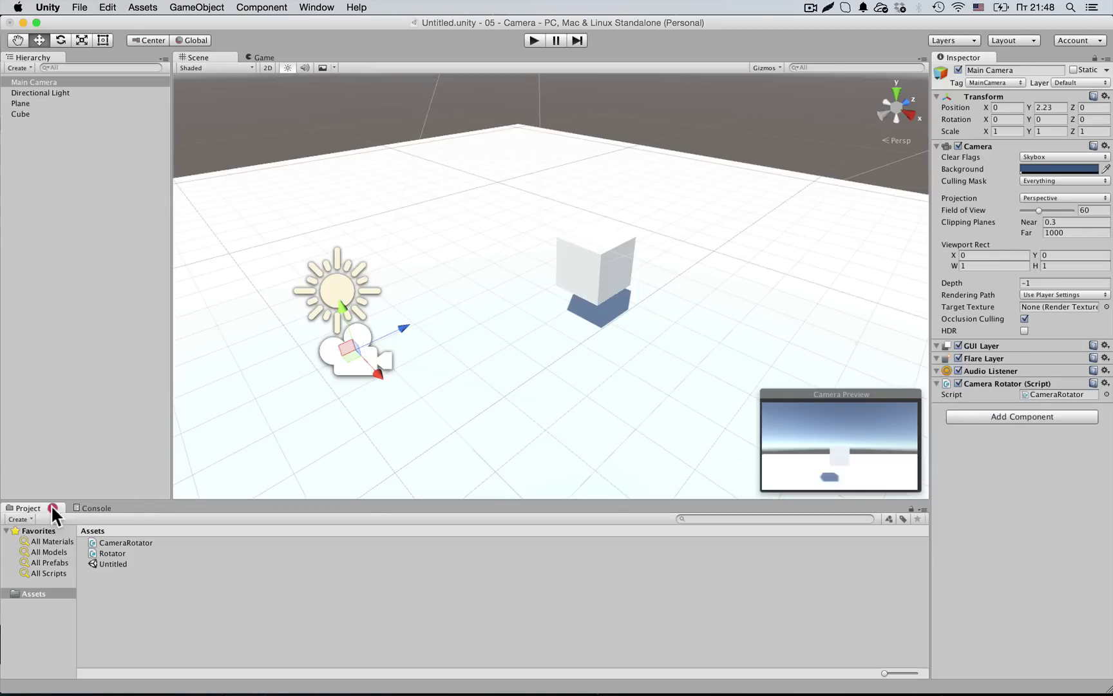
{"action": "double_click", "coordinate": [105, 539]}
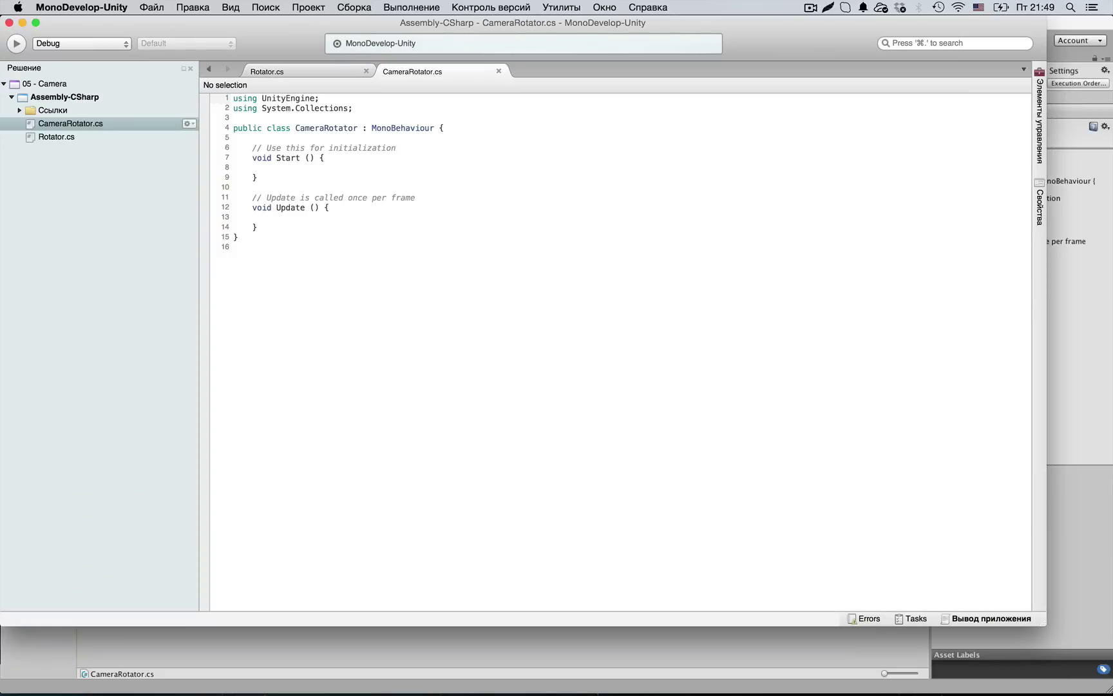
Paste the rotation code over the default body, drop the rotationX line and factor, and save
{"action": "left_click_drag", "start_coordinate": [257, 232], "coordinate": [253, 137]}
{"action": "type", "text": "Quaternion originRotation; \tfloat angle;  \t// Use this for initialization \tvoid Start () { \t\toriginRotation = transform.rotation; \t}  \t// Update is called once per frame \tvoid FixedUpdate () { \t\tangle++;  \t\tQuaternion rotationY = Quaternion.AngleAxis(angle, Vector3.up); \t\tQuaternion rotationX = Quaternion.AngleAxis(angle * 4, Vector3.right);  \t\ttransform.rotation = originRotation * rotationX * rotationY; \t}"}
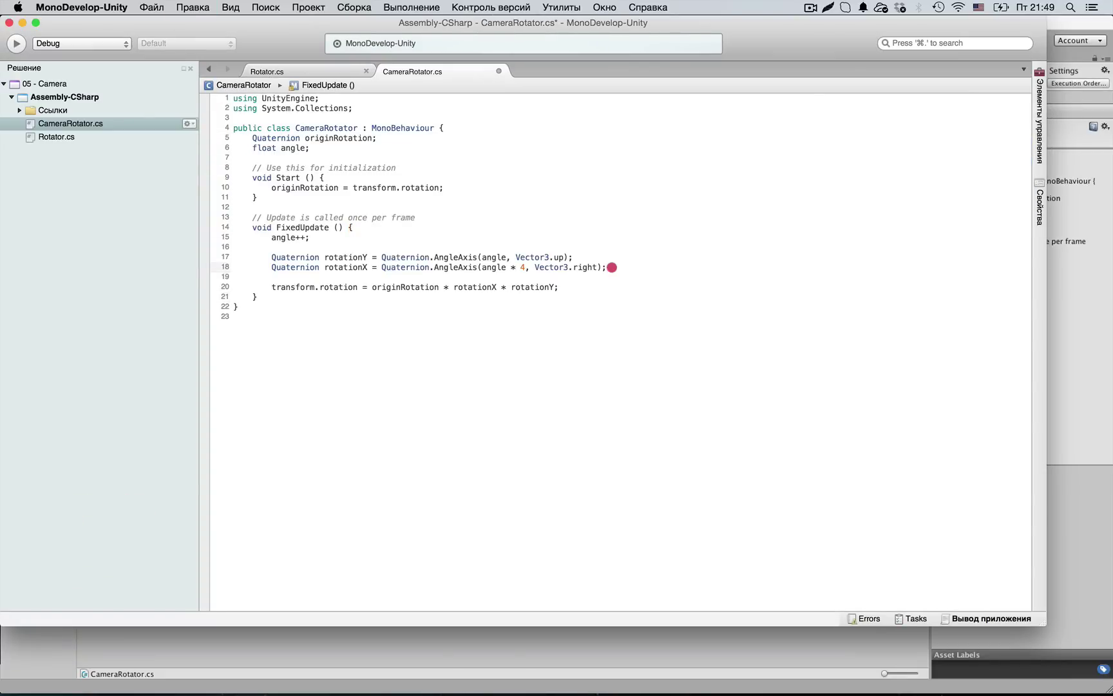
{"action": "left_click_drag", "start_coordinate": [612, 268], "coordinate": [611, 258]}
{"action": "key", "text": "BackSpace"}
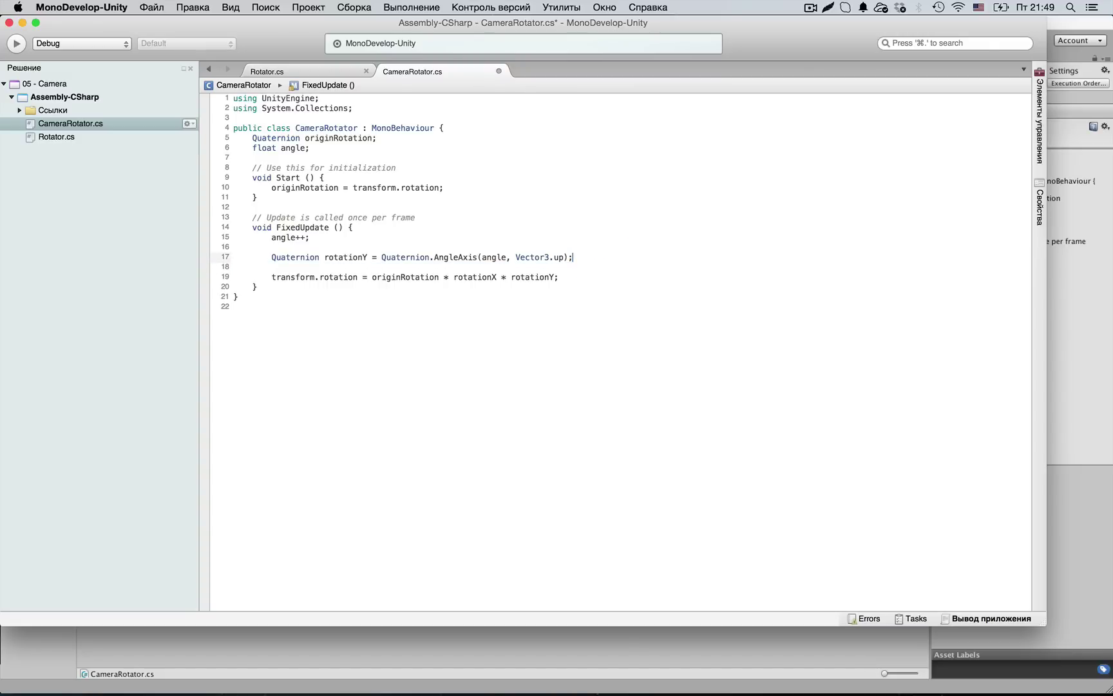
{"action": "left_click", "coordinate": [479, 279]}
{"action": "double_click", "coordinate": [478, 279]}
{"action": "key", "text": "BackSpace"}
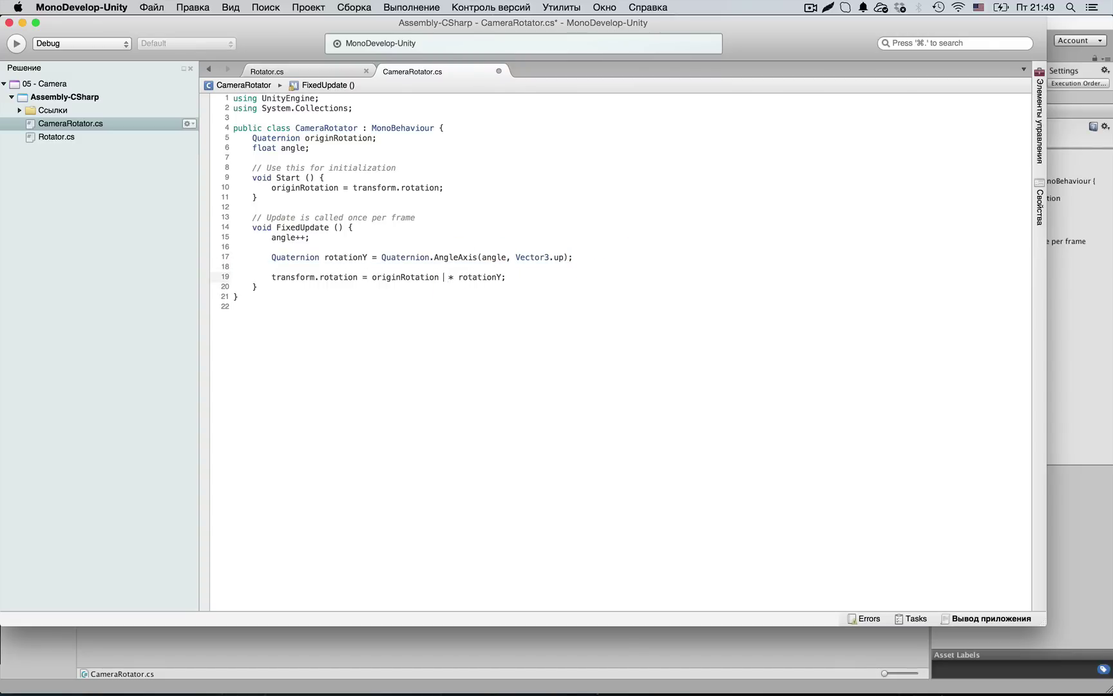
{"action": "key", "text": "super+s"}
{"action": "key", "text": "super+Tab"}
{"action": "key", "text": "super+p"}
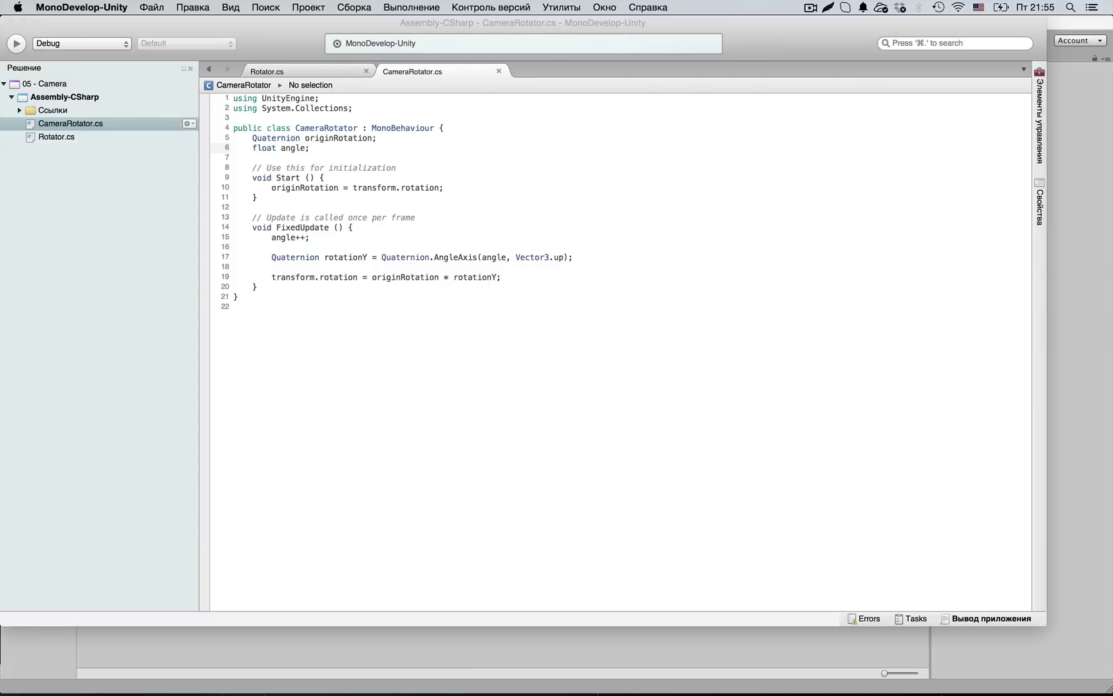
Add float mouseX, replace angle++ with mouseX += Input.GetAxis("Mouse X"), use mouseX in AngleAxis, and run
{"action": "left_click", "coordinate": [370, 147]}
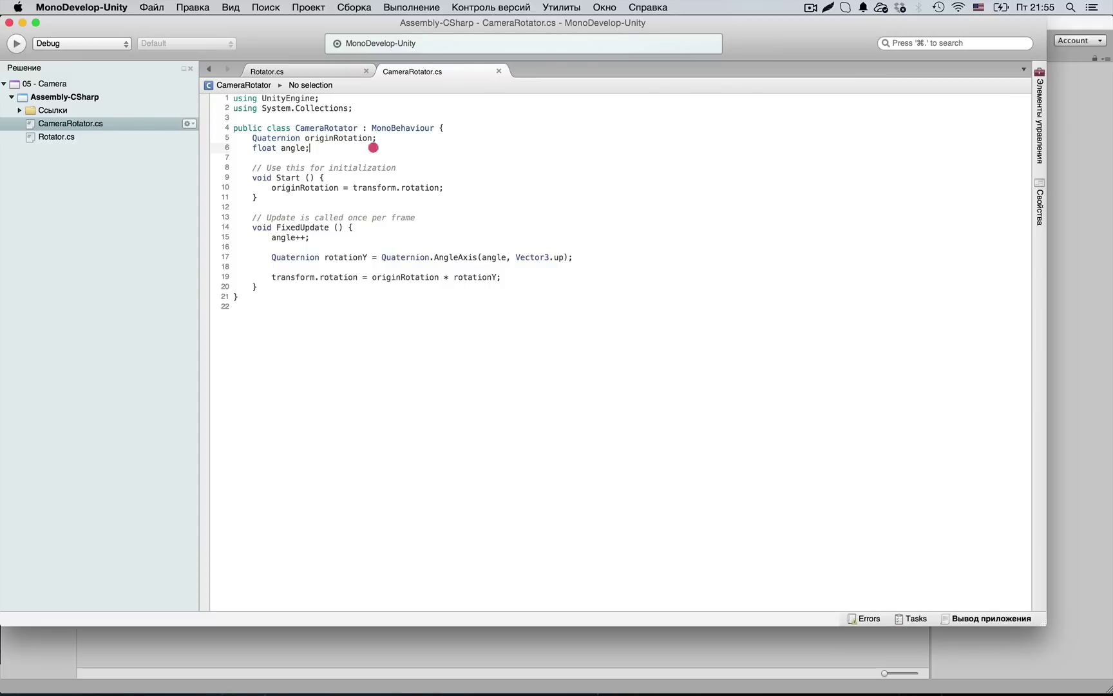
{"action": "key", "text": "Return"}
{"action": "type", "text": "float mouseX"}
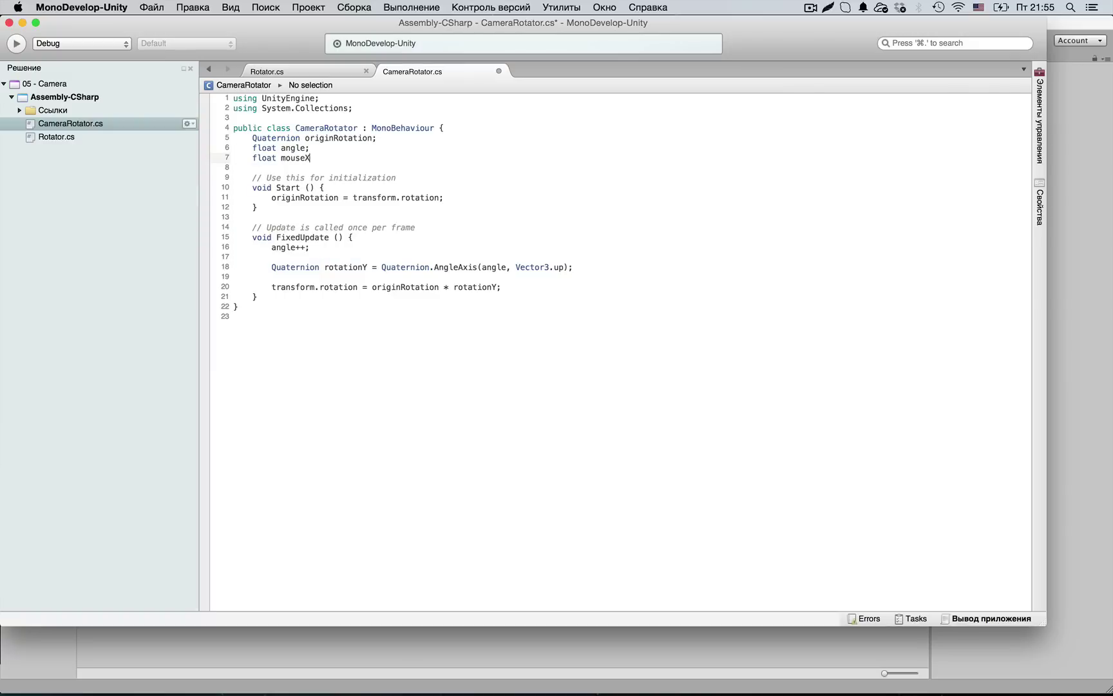
{"action": "type", "text": ";"}
{"action": "left_click_drag", "start_coordinate": [310, 248], "coordinate": [271, 247]}
{"action": "type", "text": "mouseX"}
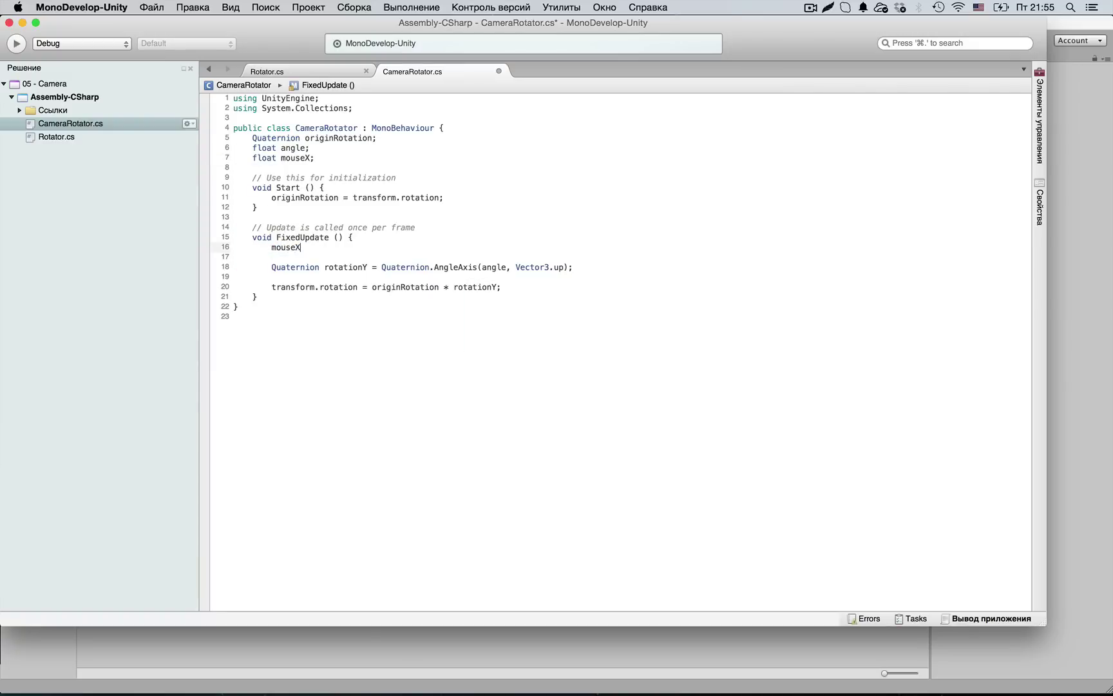
{"action": "type", "text": "+= Input.GetA"}
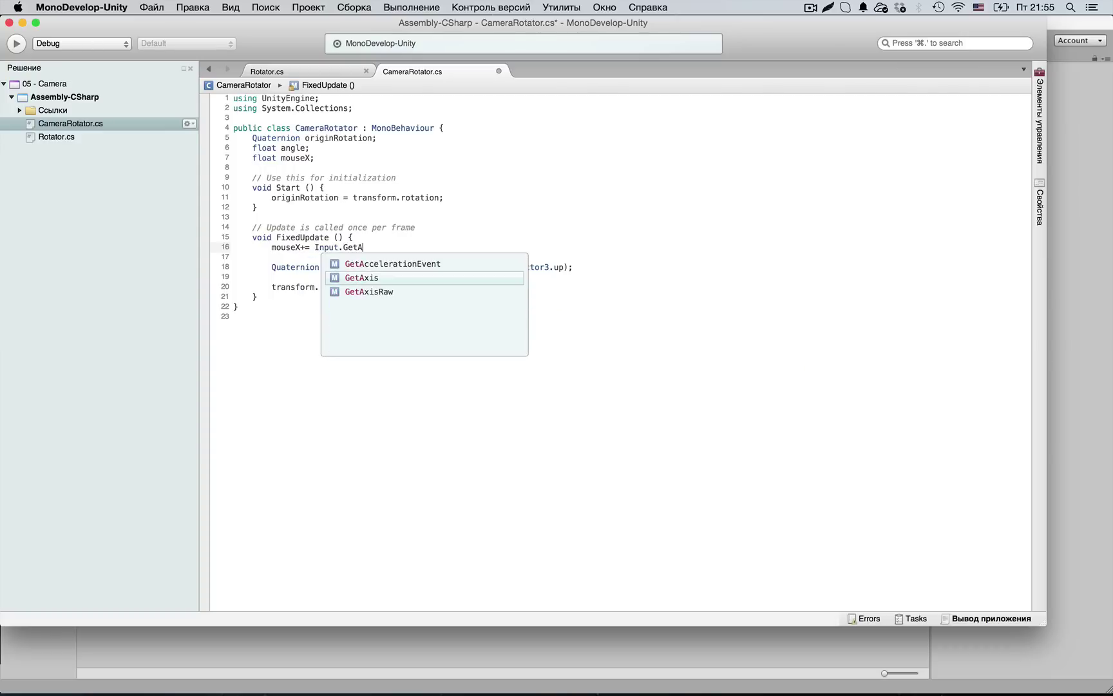
{"action": "key", "text": "Return"}
{"action": "type", "text": "(\"Mous"}
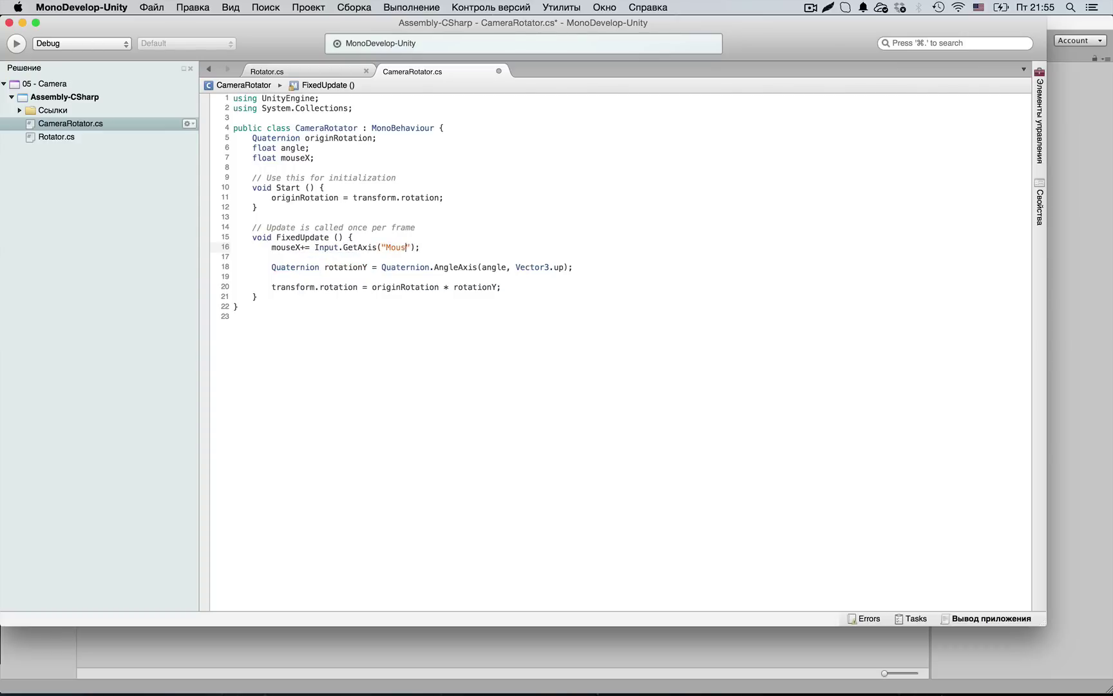
{"action": "type", "text": "e X"}
{"action": "double_click", "coordinate": [493, 267]}
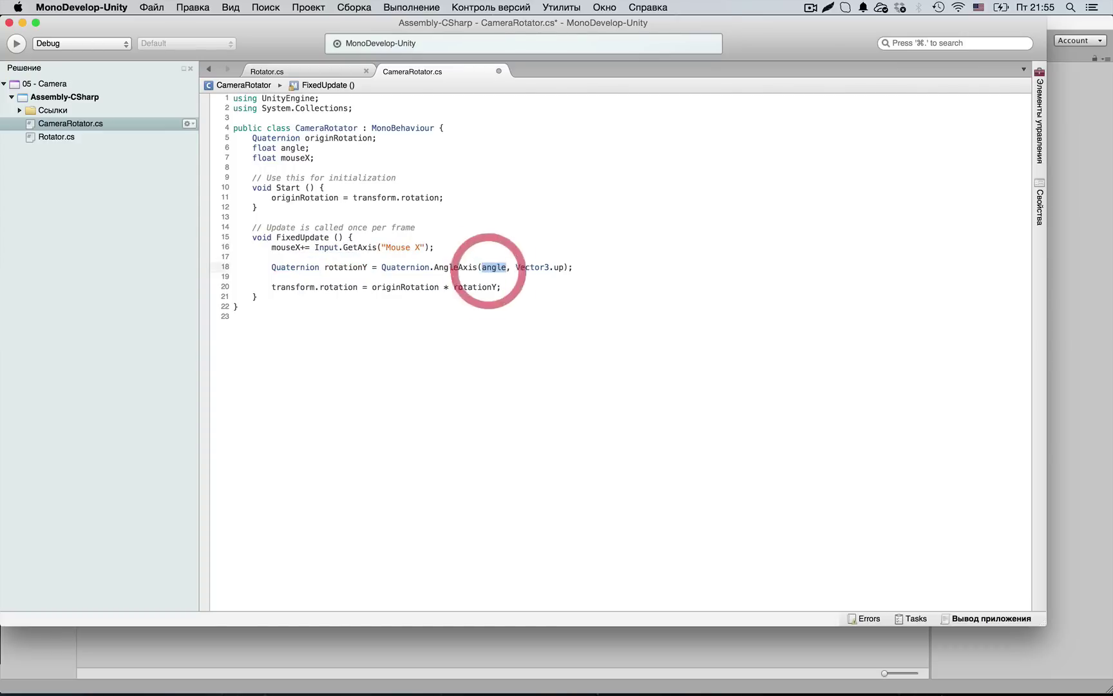
{"action": "type", "text": "mo"}
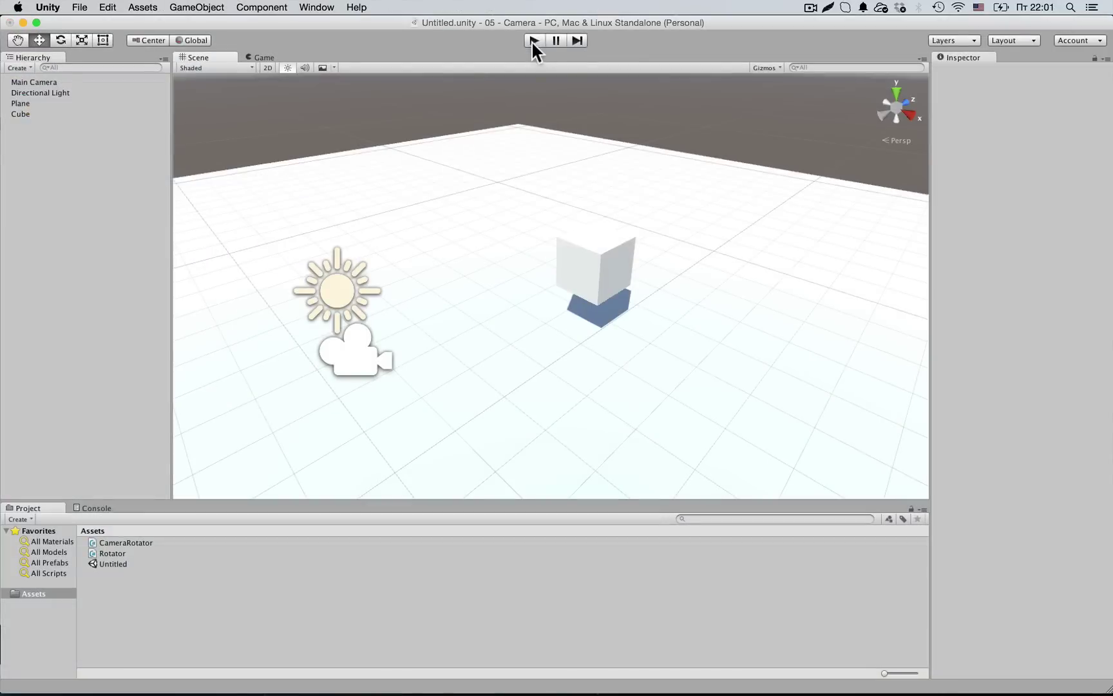
{"action": "left_click", "coordinate": [533, 40]}
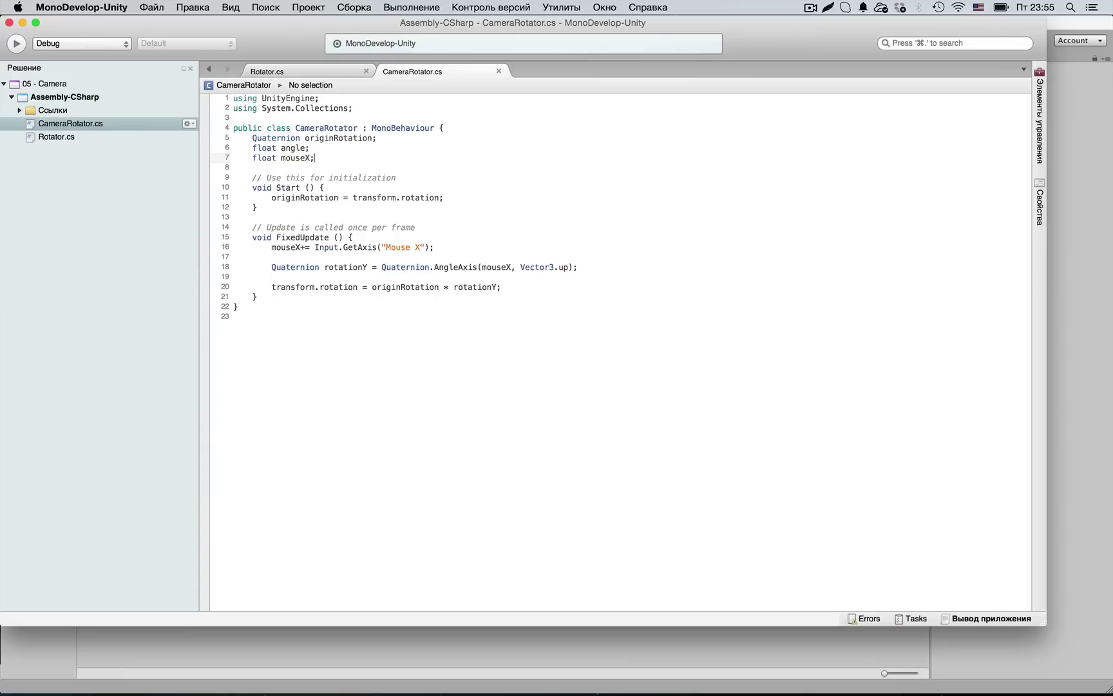
Add float mouseSens = 5, multiply the Mouse X input by mouseSens, save, and run the scene
{"action": "key", "text": "Return"}
{"action": "type", "text": "float mouse"}
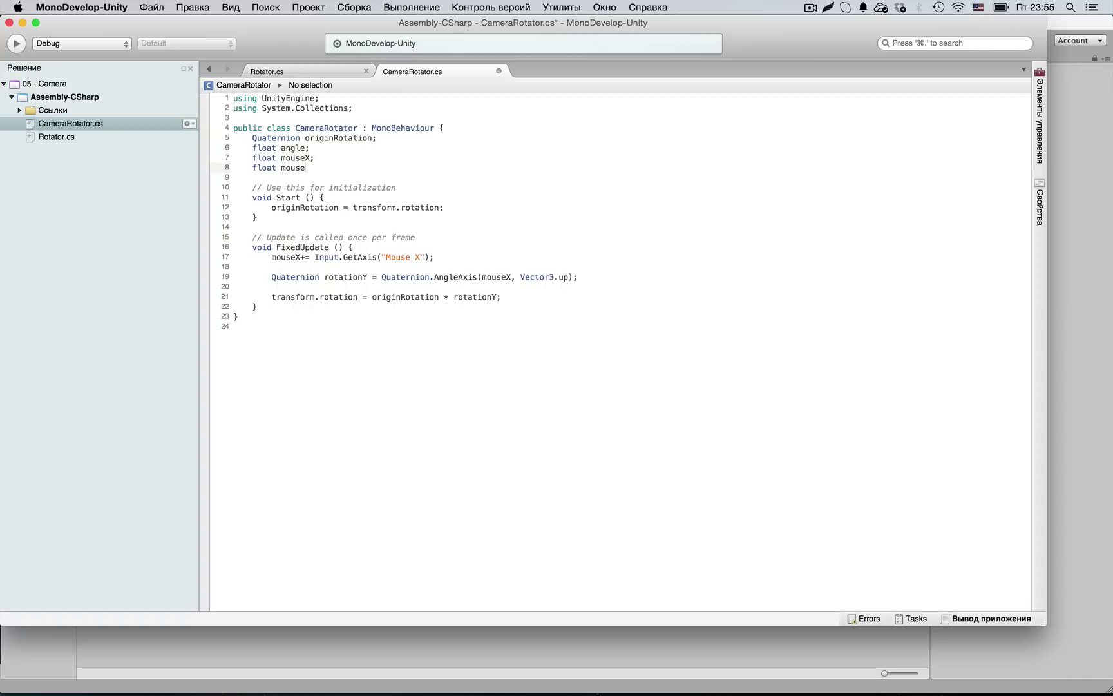
{"action": "type", "text": "Send"}
{"action": "key", "text": "BackSpace"}
{"action": "type", "text": "s = "}
{"action": "type", "text": "5;"}
{"action": "left_click", "coordinate": [430, 257]}
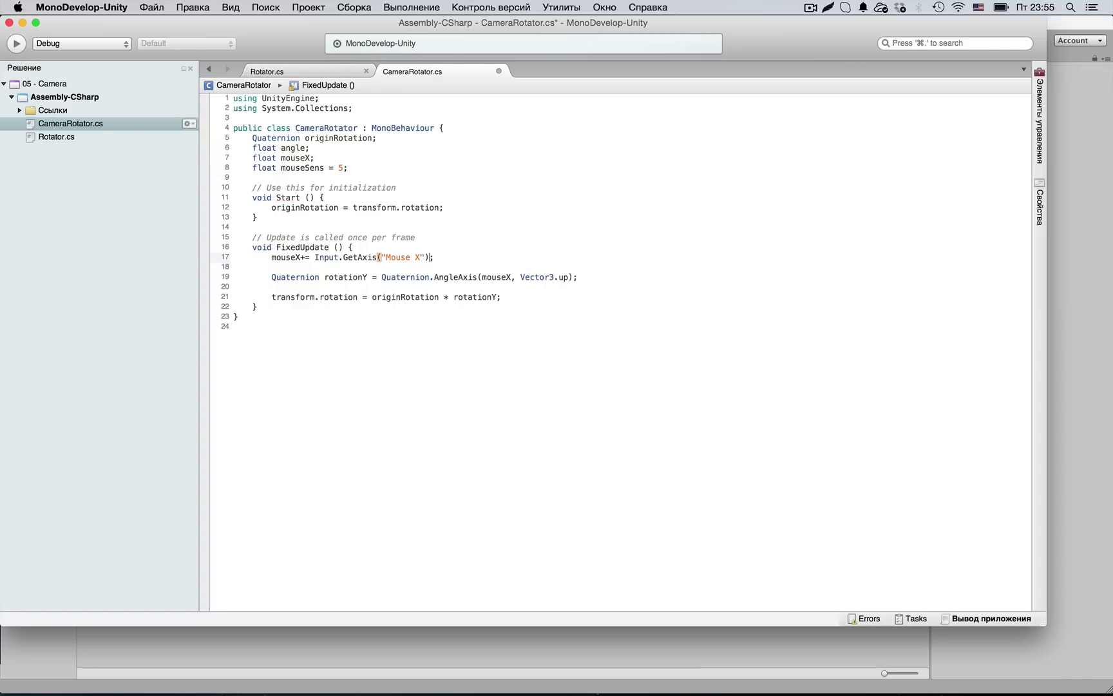
{"action": "type", "text": "* mouseS"}
{"action": "key", "text": "Return"}
{"action": "key", "text": "super+s"}
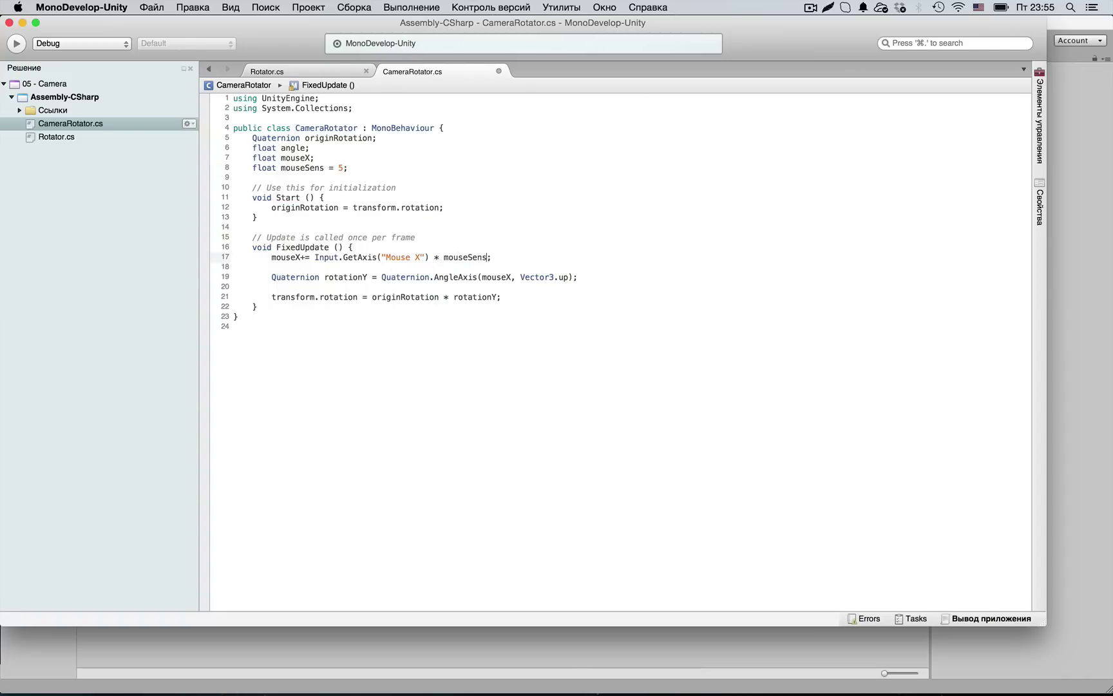
{"action": "key", "text": "super+Tab"}
{"action": "left_click", "coordinate": [534, 39]}
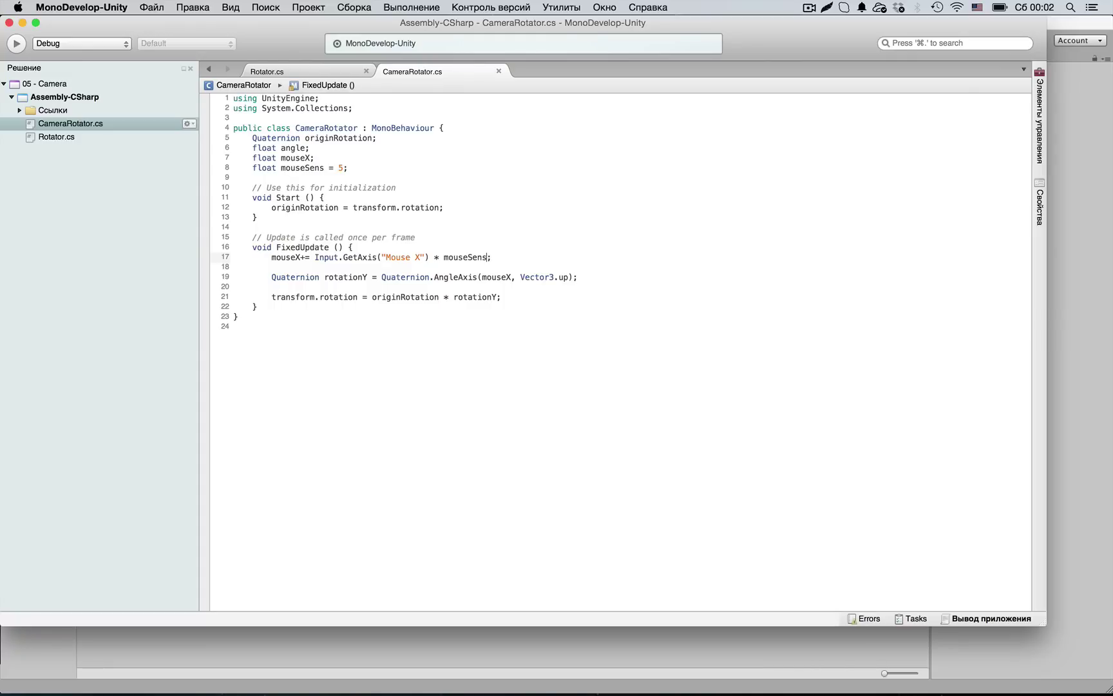
Rename angle to angleHorizontal and declare a new float angleVertical field
{"action": "left_click", "coordinate": [306, 148]}
{"action": "type", "text": "Horizontal"}
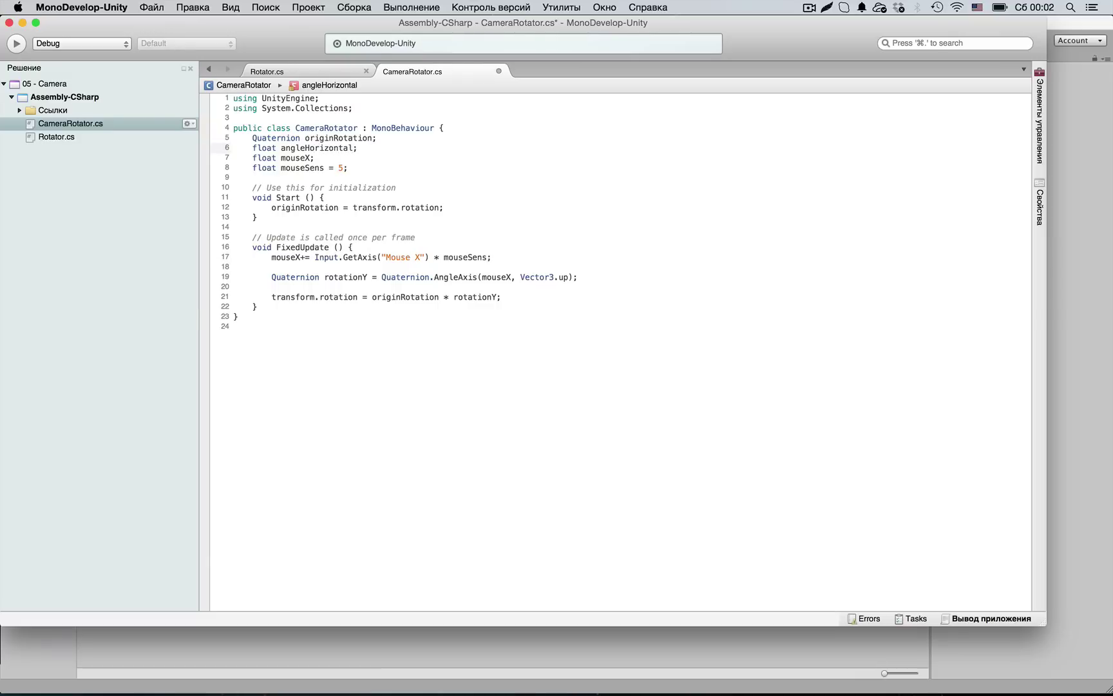
{"action": "key", "text": "End"}
{"action": "key", "text": "Return"}
{"action": "type", "text": "float "}
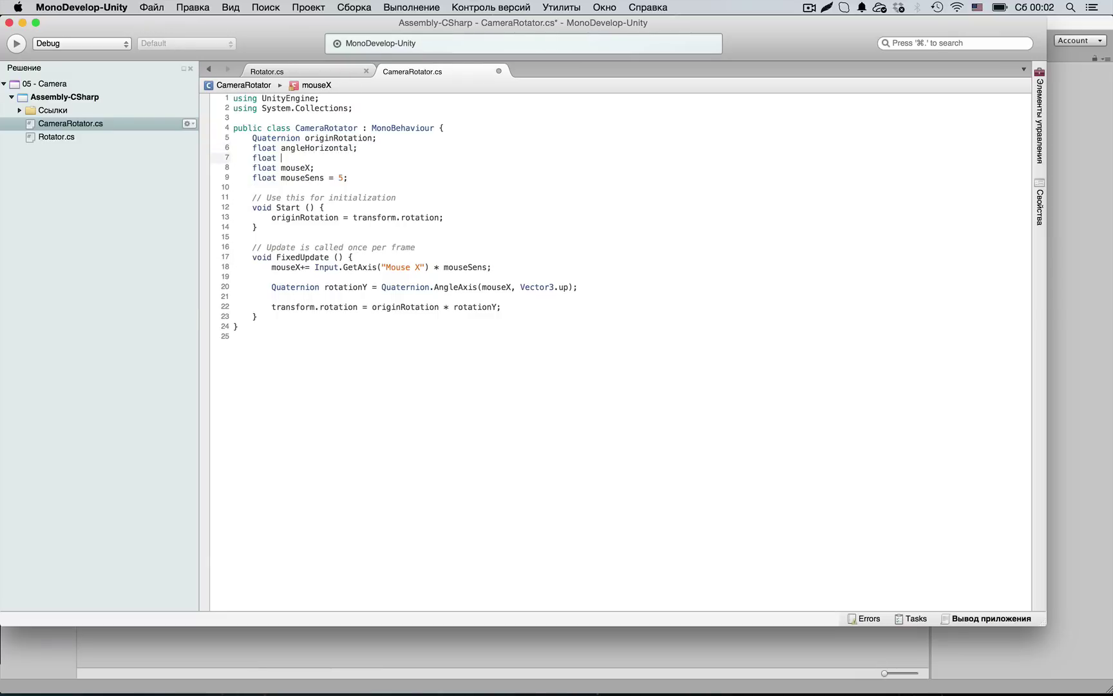
{"action": "type", "text": "angleVertical"}
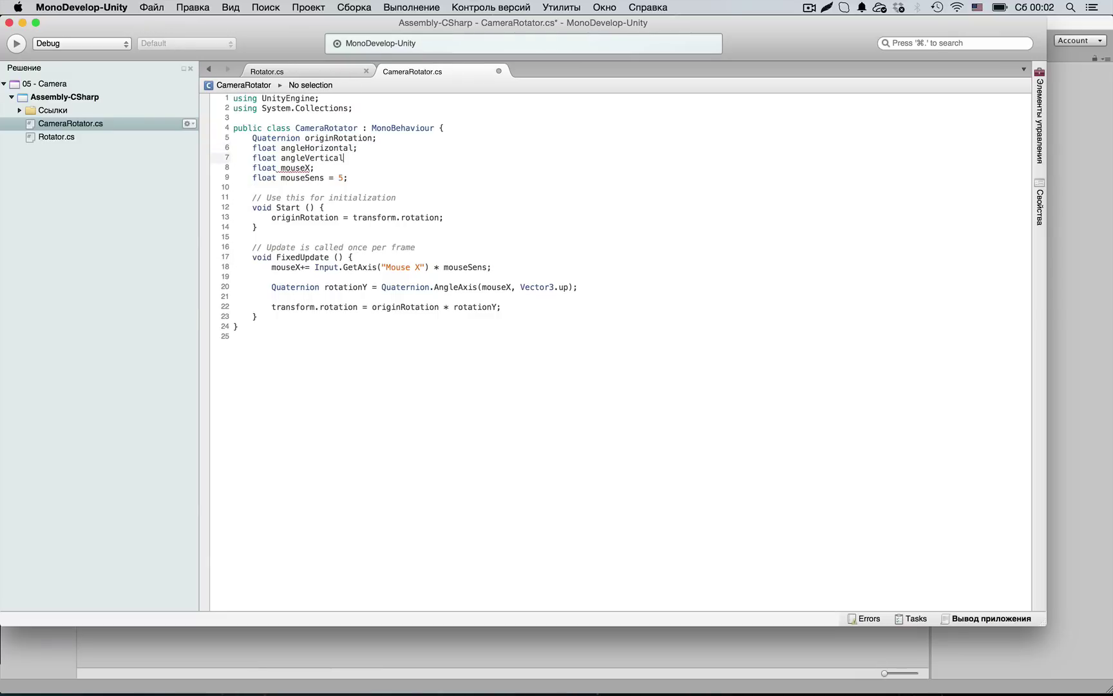
{"action": "type", "text": ";"}
Remove the mouseX field and use angleHorizontal in its place in the input and AngleAxis lines
{"action": "triple_click", "coordinate": [351, 167]}
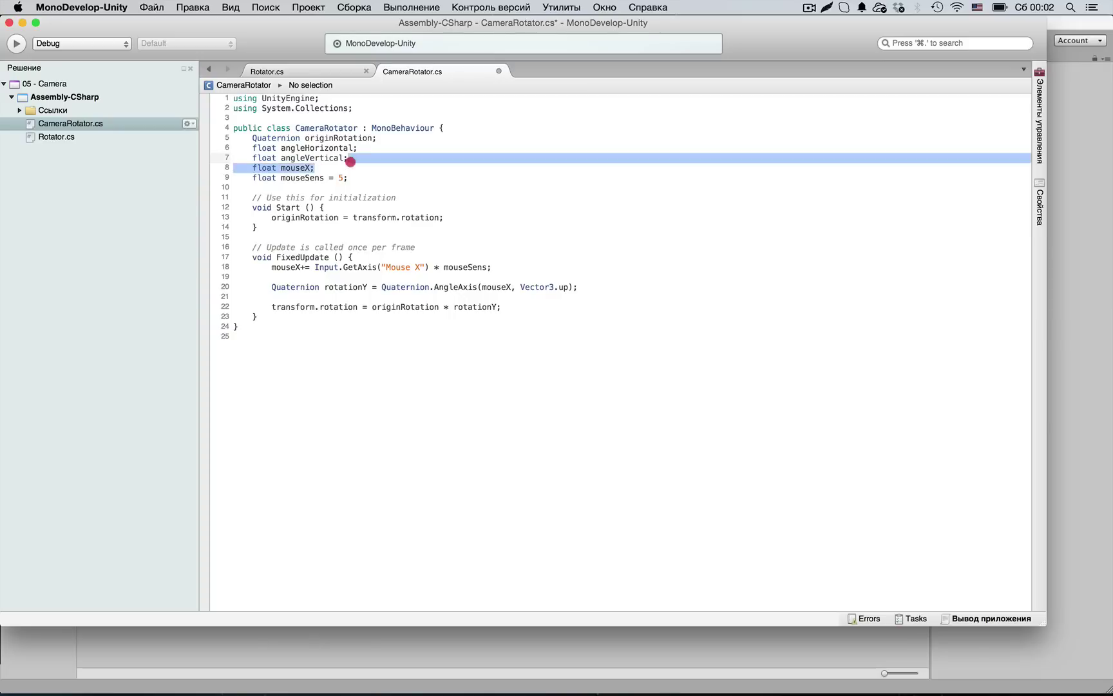
{"action": "key", "text": "BackSpace"}
{"action": "double_click", "coordinate": [316, 147]}
{"action": "key", "text": "super+c"}
{"action": "double_click", "coordinate": [286, 257]}
{"action": "key", "text": "super+v"}
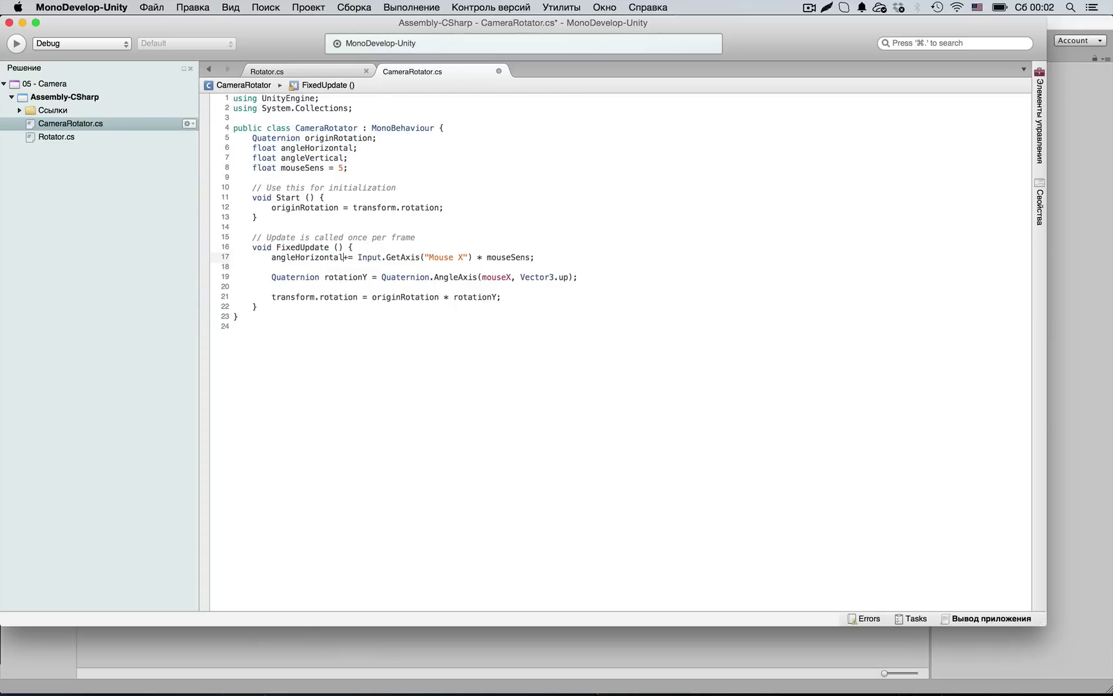
{"action": "double_click", "coordinate": [496, 277]}
{"action": "key", "text": "super+v"}
Duplicate the input line as angleVertical accumulating Input.GetAxis("Mouse Y") scaled by mouseSens
{"action": "left_click_drag", "start_coordinate": [535, 257], "coordinate": [271, 257]}
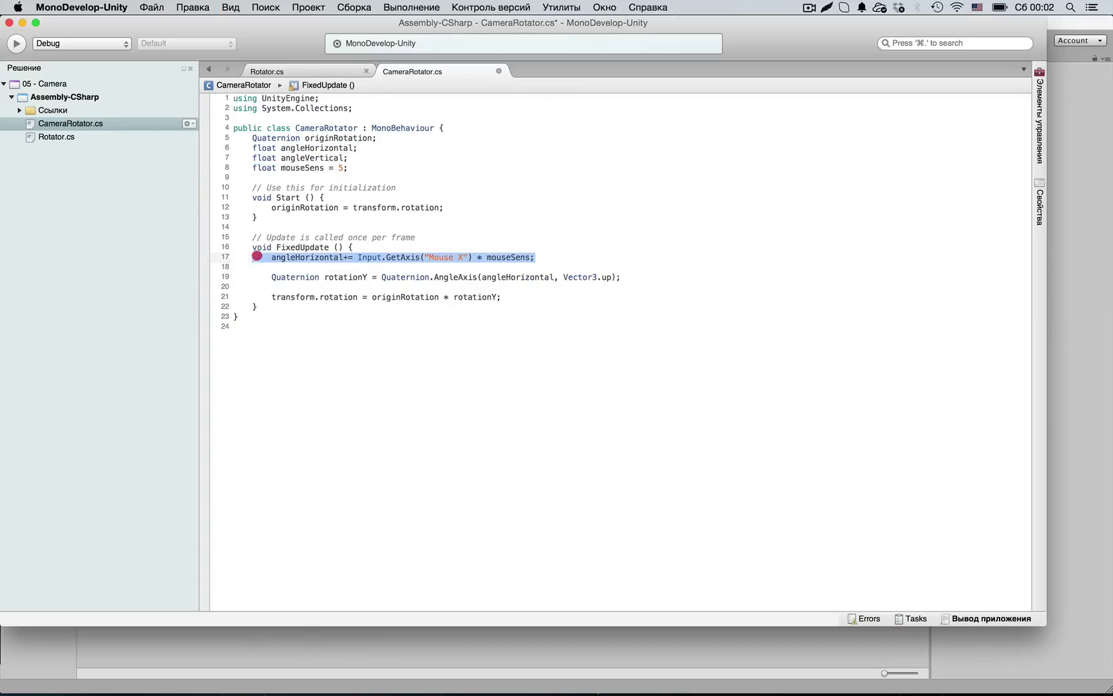
{"action": "key", "text": "super+c"}
{"action": "left_click", "coordinate": [767, 259]}
{"action": "key", "text": "Return"}
{"action": "key", "text": "super+v"}
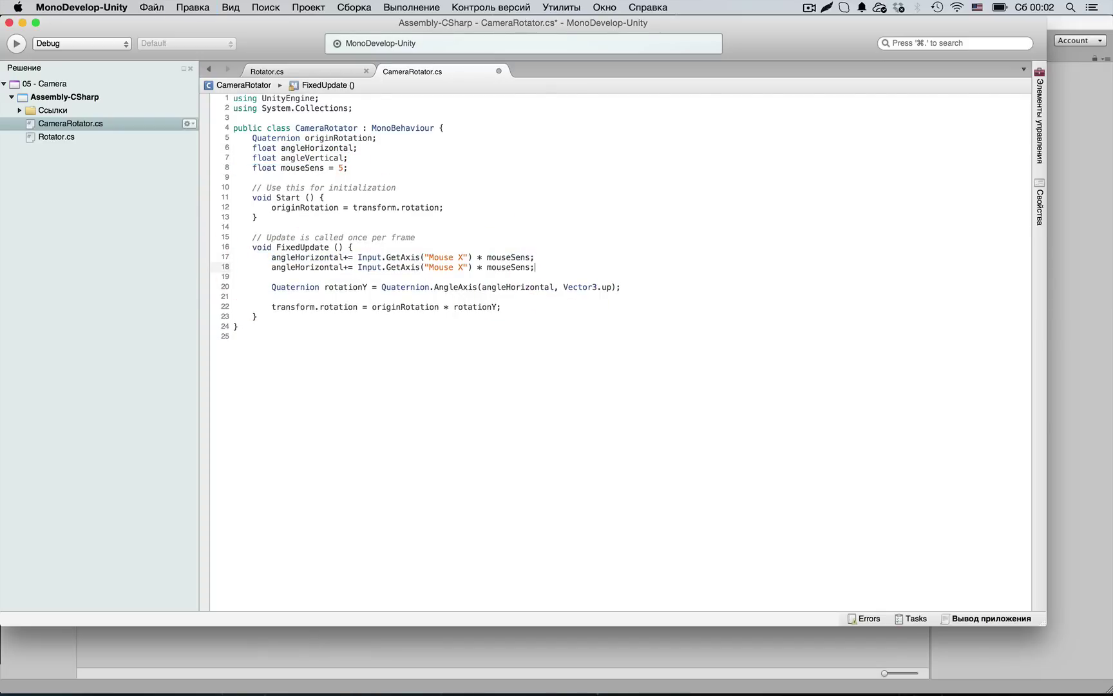
{"action": "double_click", "coordinate": [293, 267]}
{"action": "type", "text": "angleVertical"}
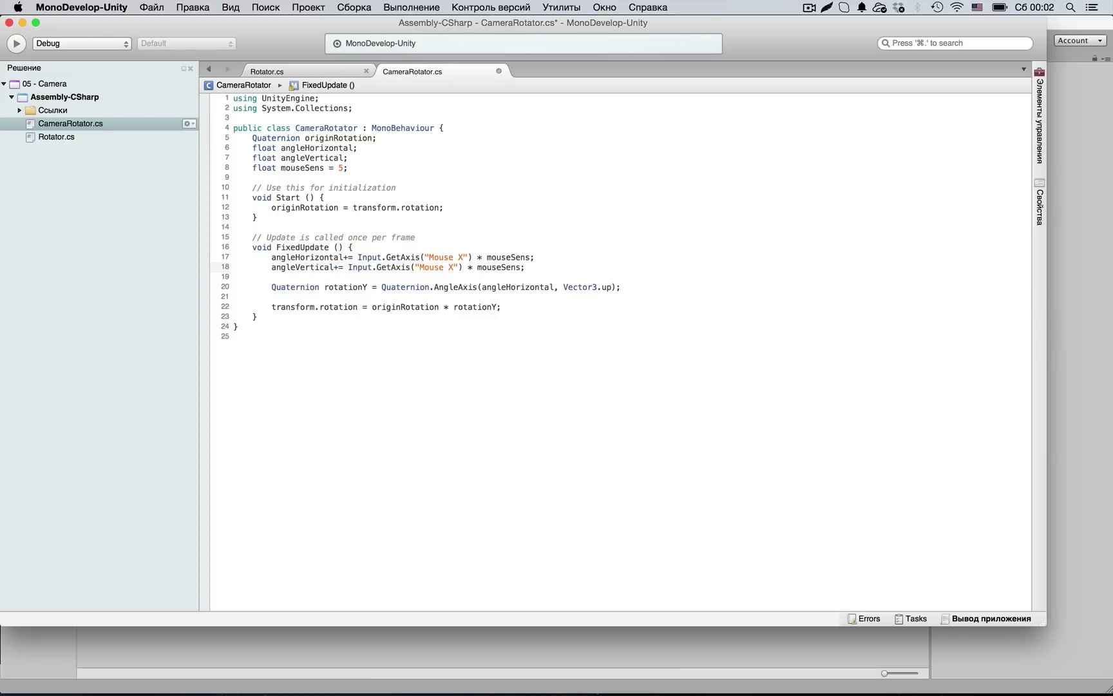
{"action": "double_click", "coordinate": [453, 266]}
{"action": "type", "text": "Y"}
Add a rotationX line turning by angleVertical around Vector3.right, and save
{"action": "left_click_drag", "start_coordinate": [621, 287], "coordinate": [270, 288]}
{"action": "left_click", "coordinate": [621, 287]}
{"action": "key", "text": "Return"}
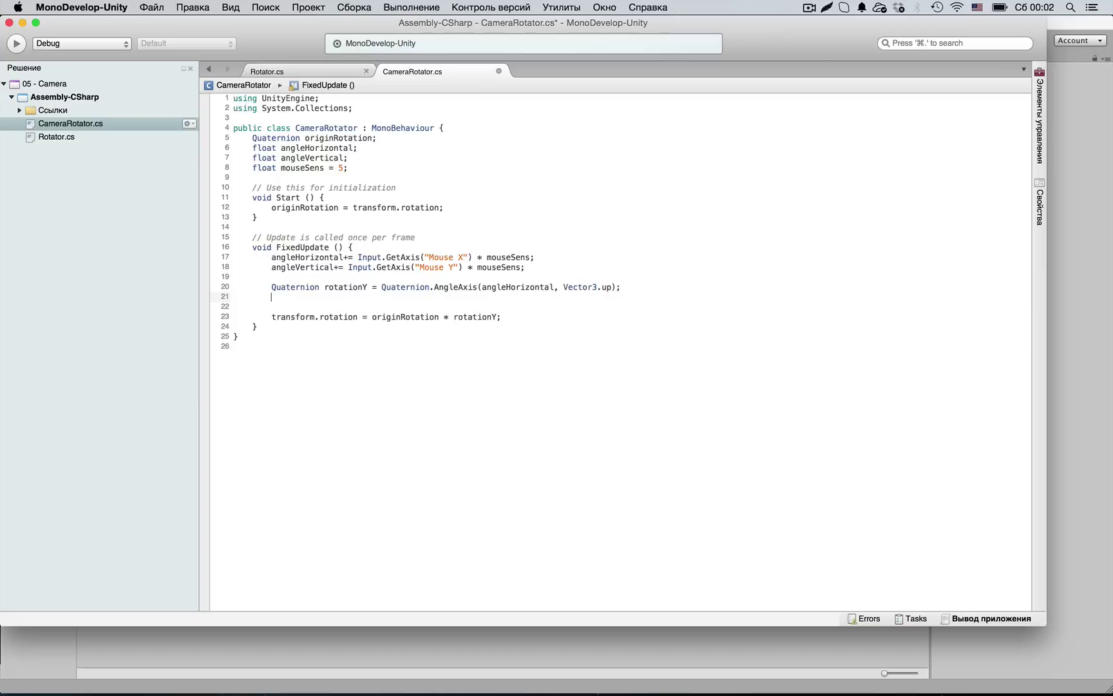
{"action": "key", "text": "super+v"}
{"action": "left_click", "coordinate": [368, 297]}
{"action": "key", "text": "BackSpace"}
{"action": "type", "text": "X"}
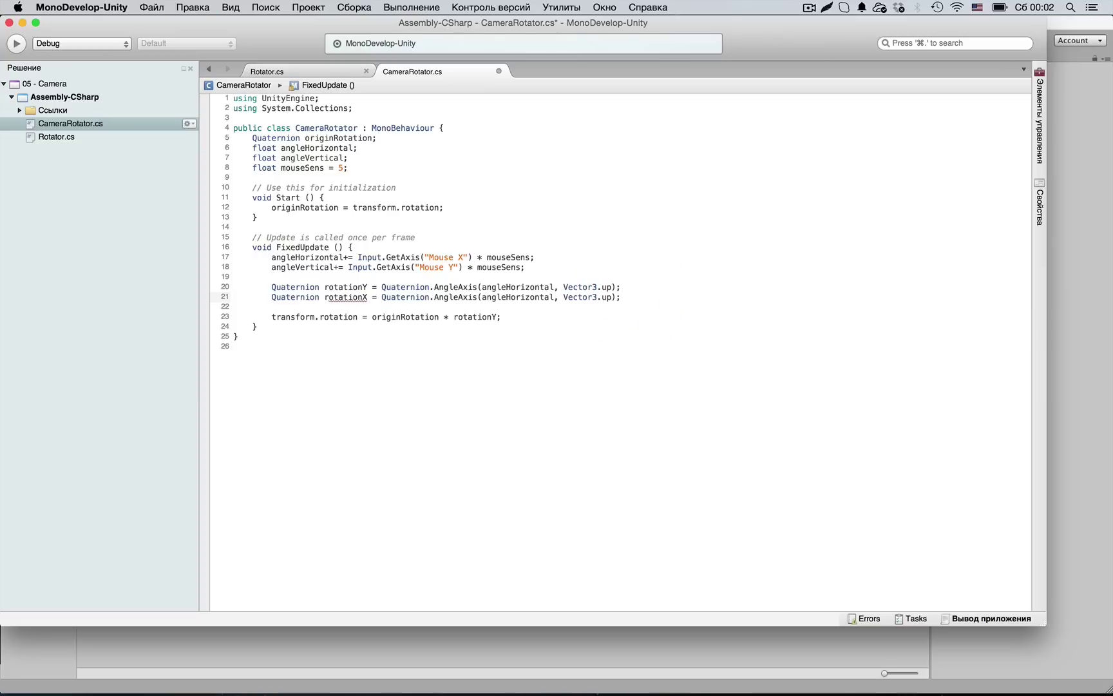
{"action": "double_click", "coordinate": [535, 297]}
{"action": "type", "text": "an"}
{"action": "key", "text": "Return"}
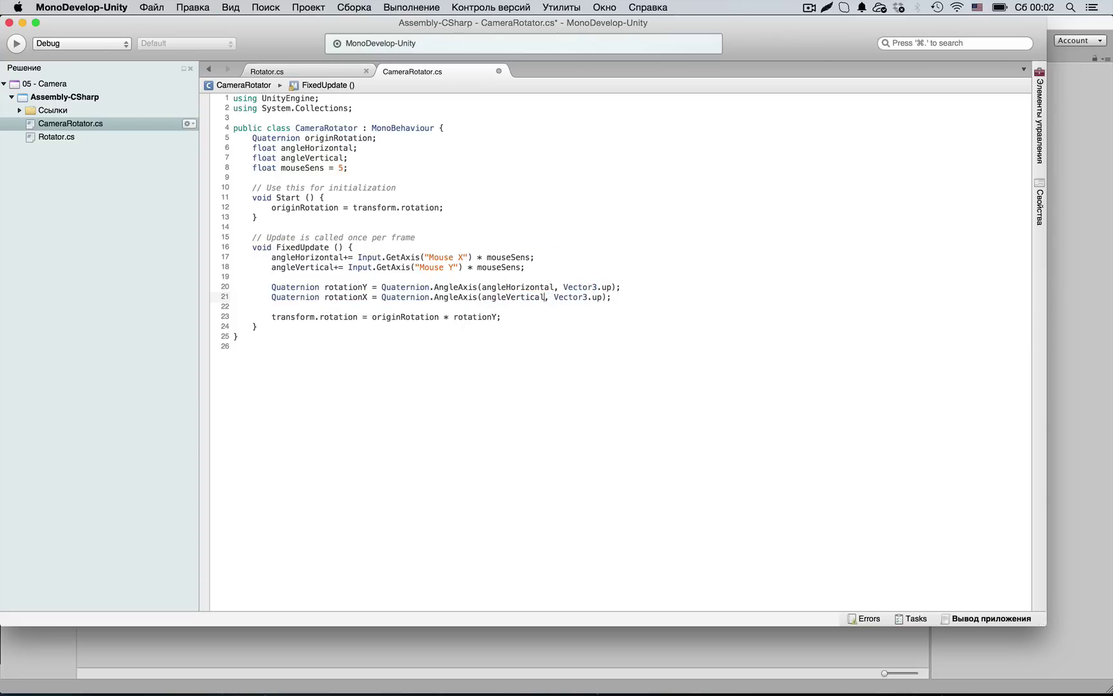
{"action": "double_click", "coordinate": [597, 297]}
{"action": "type", "text": "right"}
{"action": "key", "text": "super+s"}
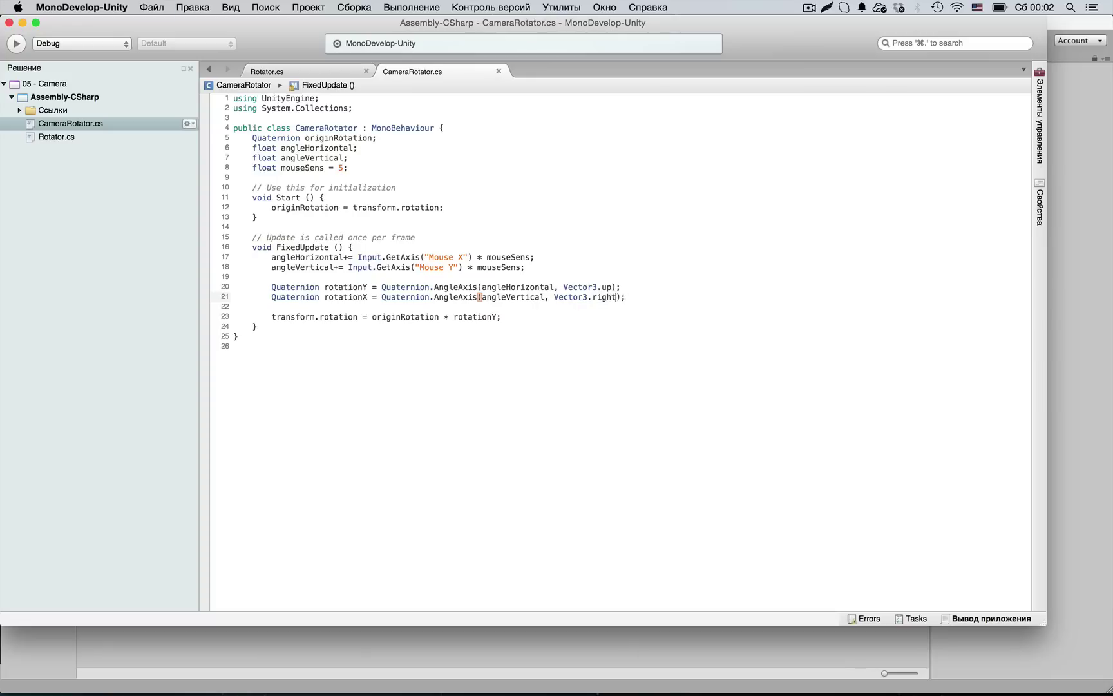
Append * rotationX to the final transform.rotation line, save, and run the scene in Unity
{"action": "left_click", "coordinate": [498, 317]}
{"action": "type", "text": "* "}
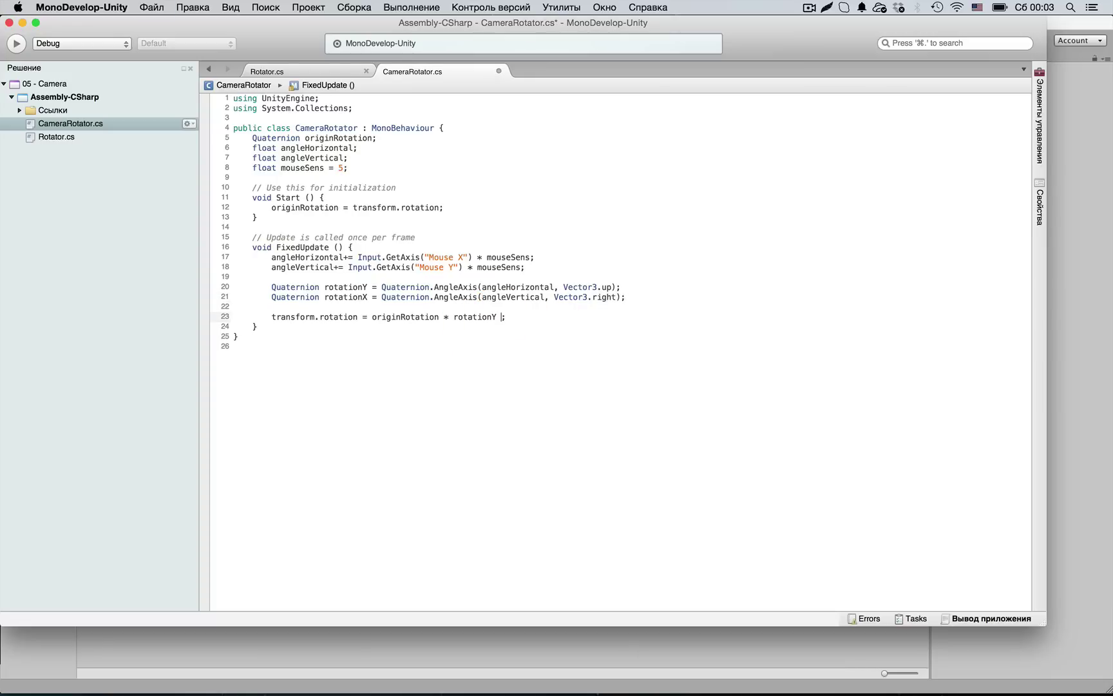
{"action": "type", "text": "rot"}
{"action": "key", "text": "Return"}
{"action": "key", "text": "super+s"}
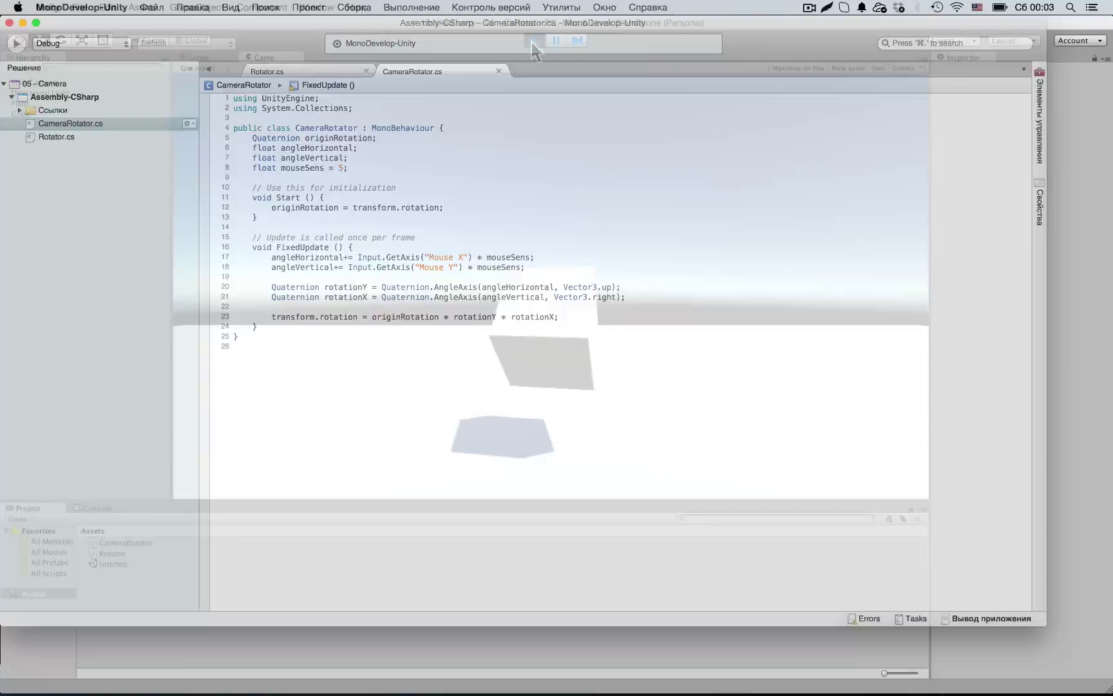
{"action": "key", "text": "super+Tab"}
{"action": "left_click", "coordinate": [534, 42]}
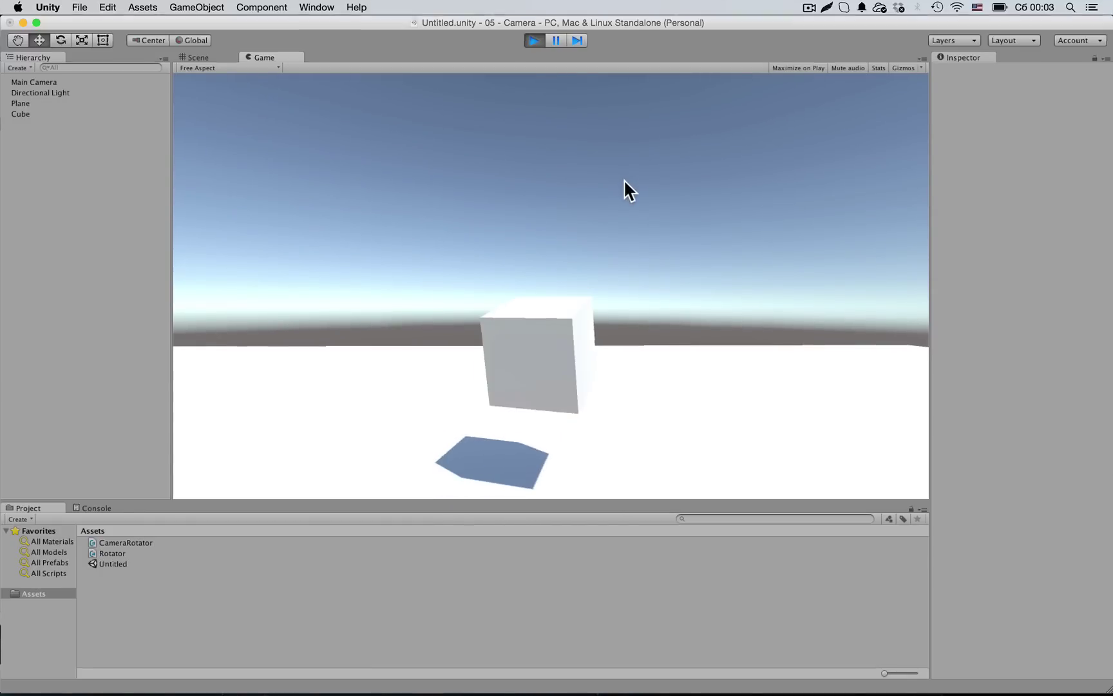
Put the insertion point before angleVertical in the rotationX line on line 21
{"action": "left_click", "coordinate": [481, 295]}
Negate angleVertical with a minus sign and save CameraRotator.cs
{"action": "type", "text": "-angleVertical, Vector3.right);"}
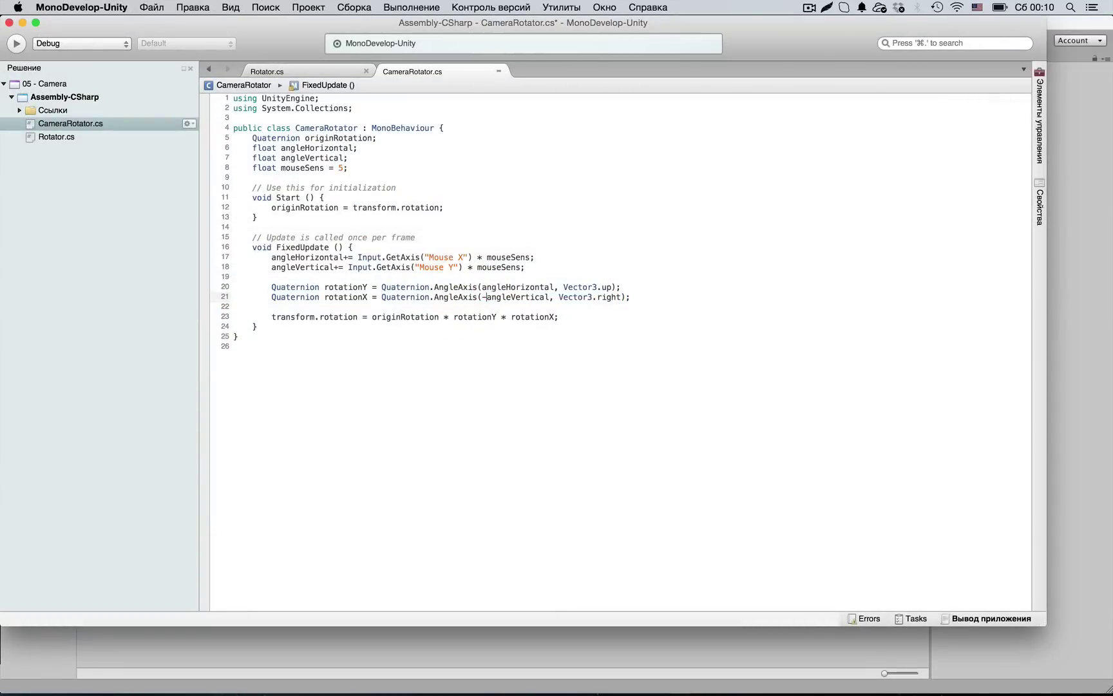
{"action": "key", "text": "super+s"}
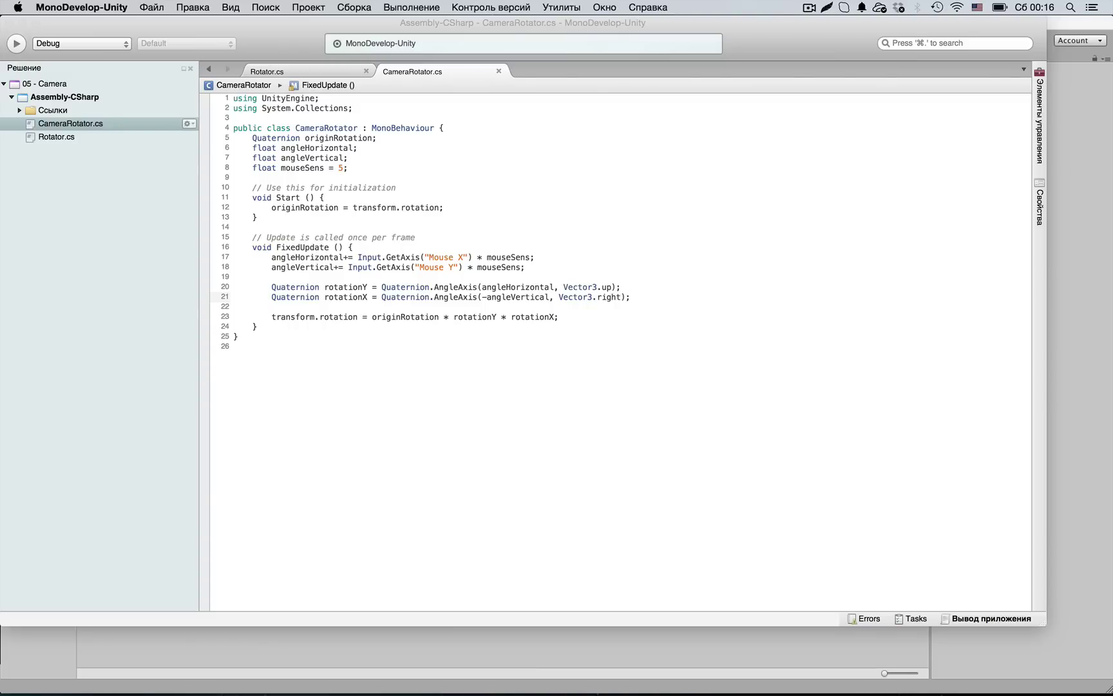
Insert angleVertical = Mathf.Clamp(angleVertical, -60, 60); after the input lines, save, and return to Unity
{"action": "left_click", "coordinate": [538, 268]}
{"action": "key", "text": "Return"}
{"action": "key", "text": "Return"}
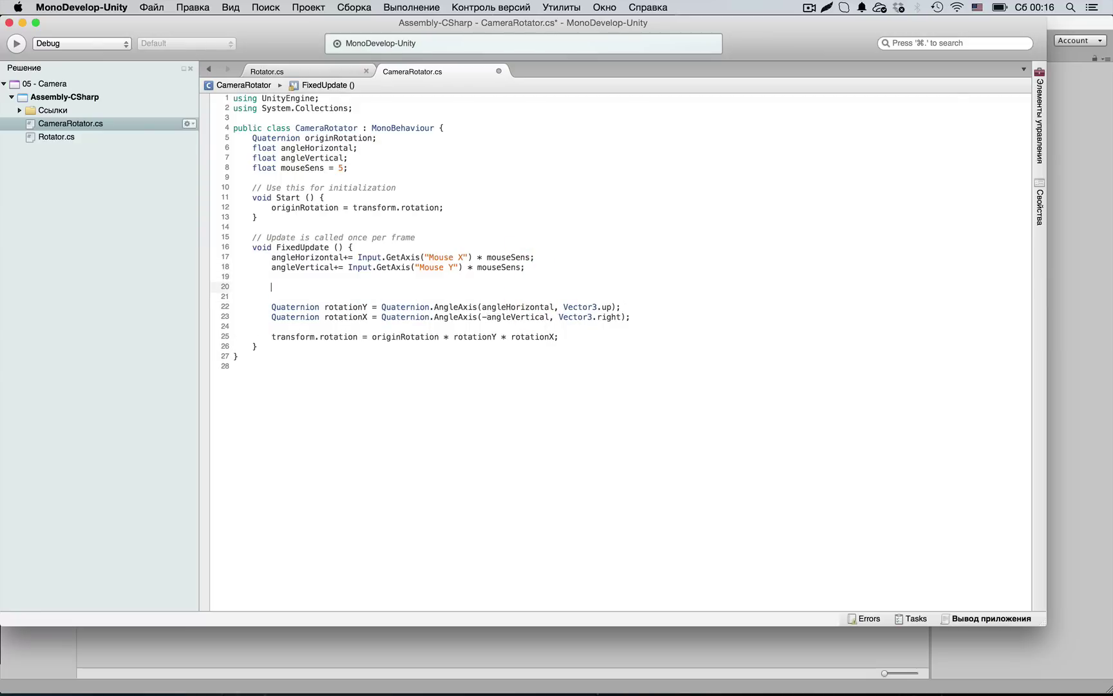
{"action": "type", "text": "angle"}
{"action": "key", "text": "Return"}
{"action": "type", "text": "= Mathf."}
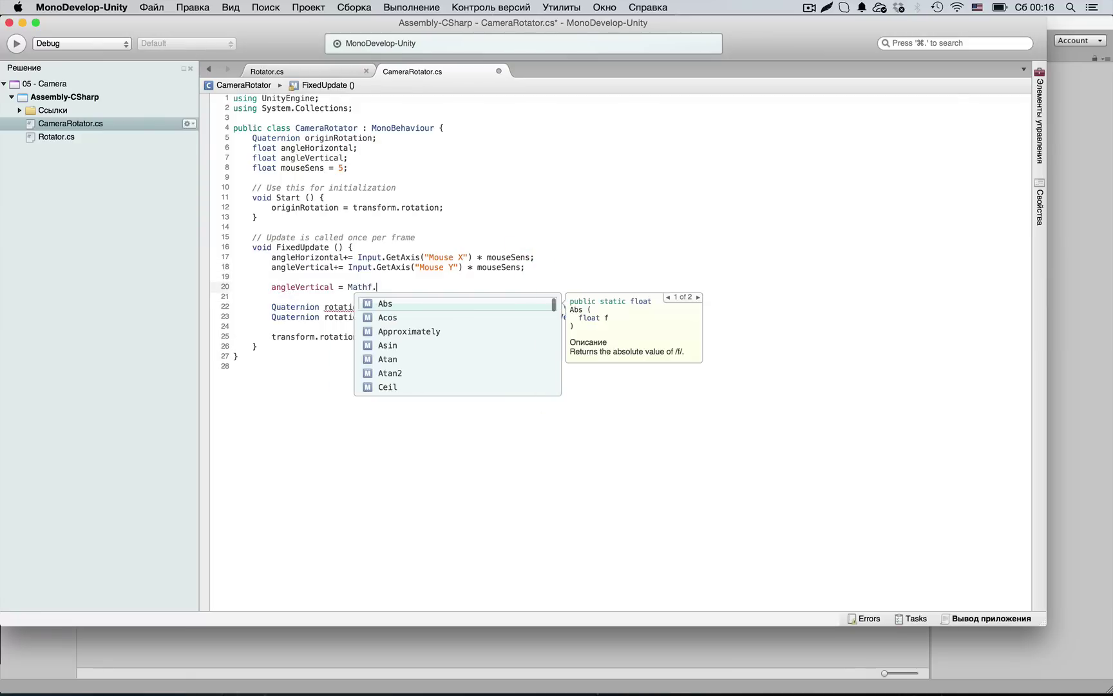
{"action": "type", "text": "Cl"}
{"action": "key", "text": "Return"}
{"action": "type", "text": "("}
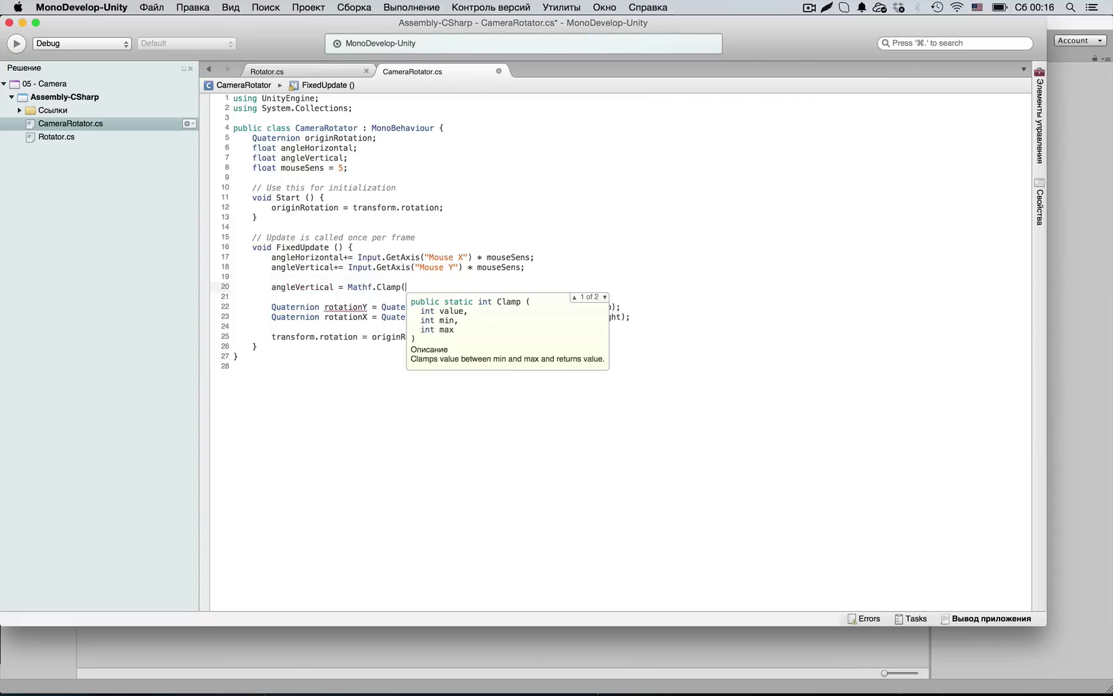
{"action": "type", "text": "angleVertical, -60, "}
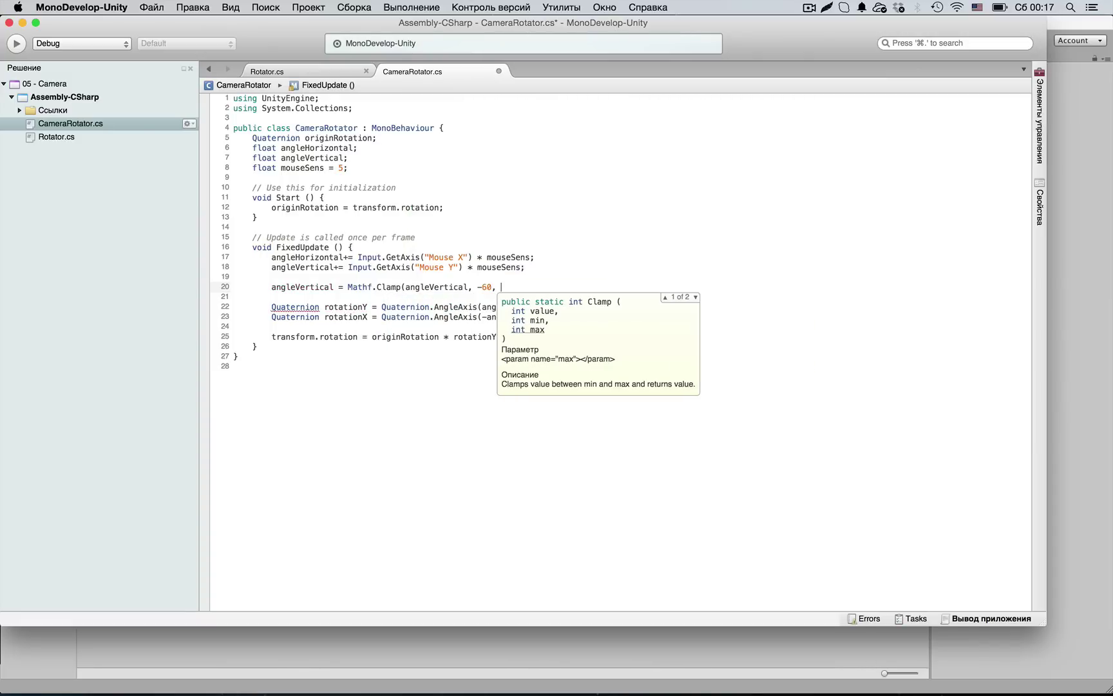
{"action": "type", "text": "60)"}
{"action": "key", "text": "super+s"}
{"action": "key", "text": "super+Tab"}
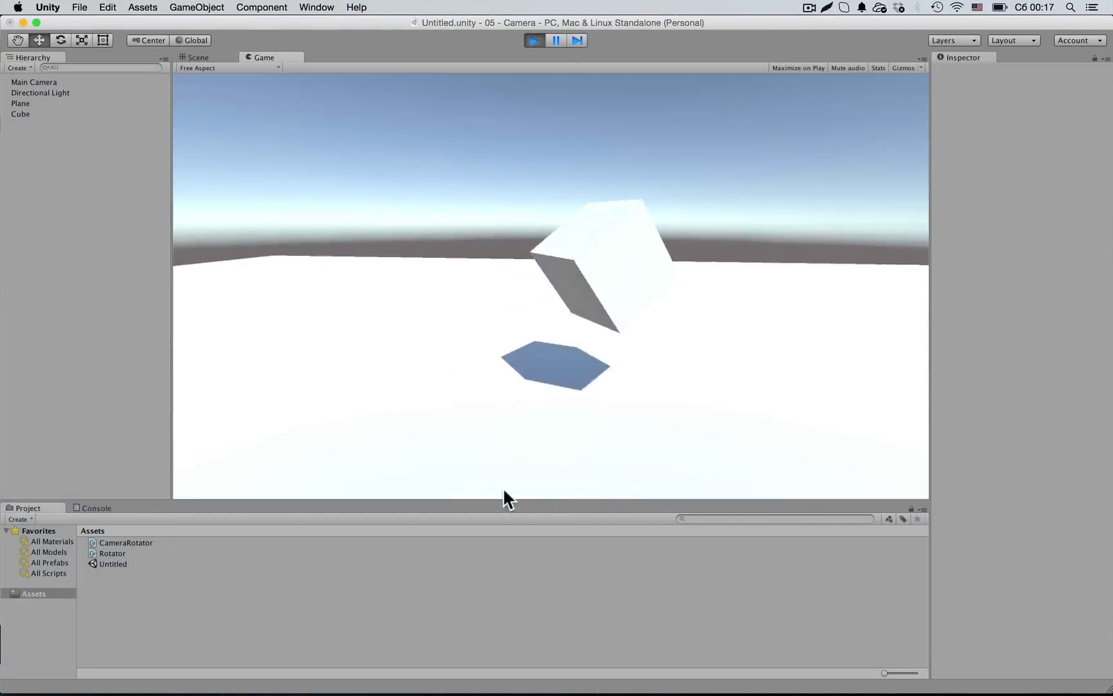
Test in the running Game view that up-down look stays within the clamp
{"action": "mouse_move", "coordinate": [528, 693]}
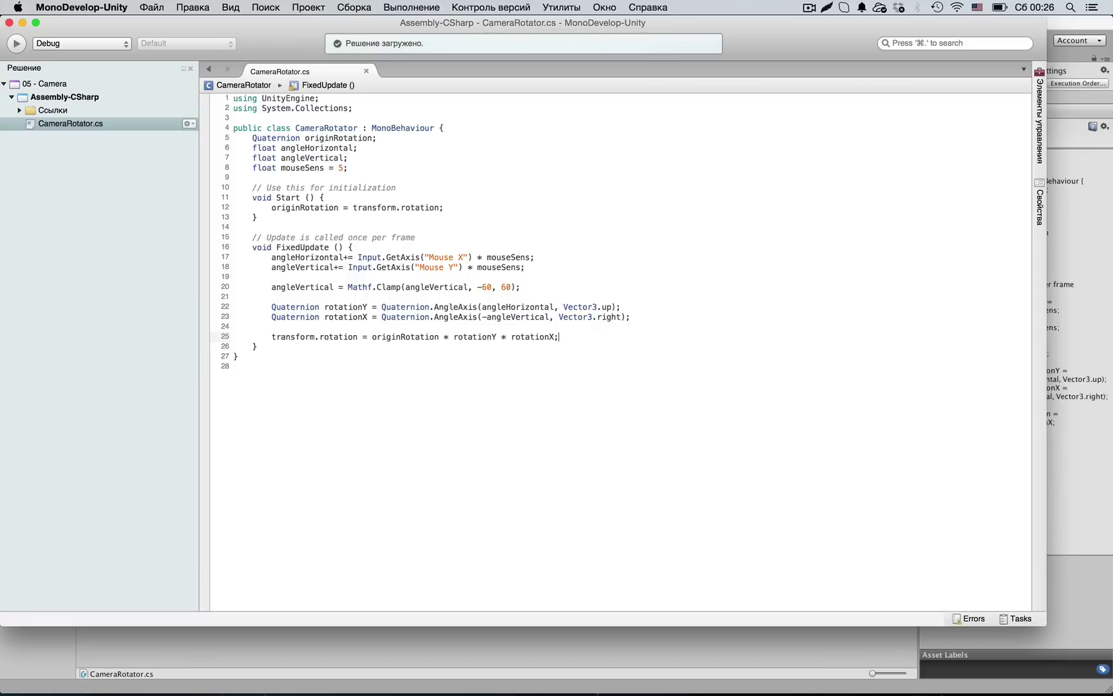
Switch from MonoDevelop back to the Unity editor
{"action": "key", "text": "super+Tab"}
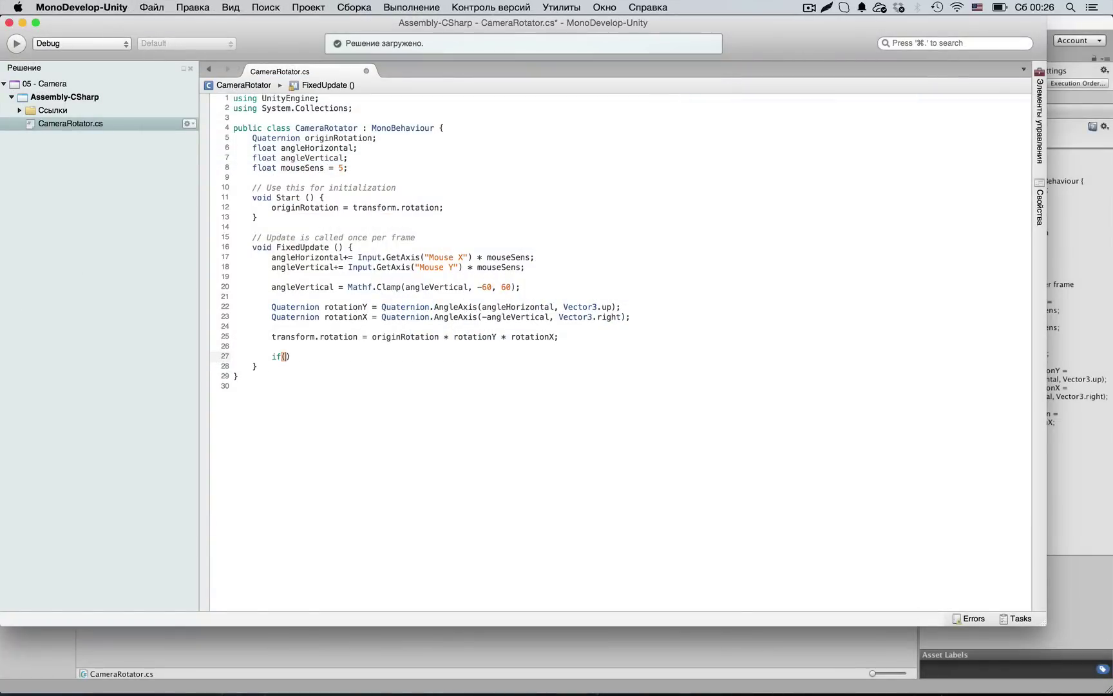
Add an Input.GetKey(KeyCode.W) block adding transform.forward to transform.position, save, and play the scene
{"action": "type", "text": "Input.GetKey("}
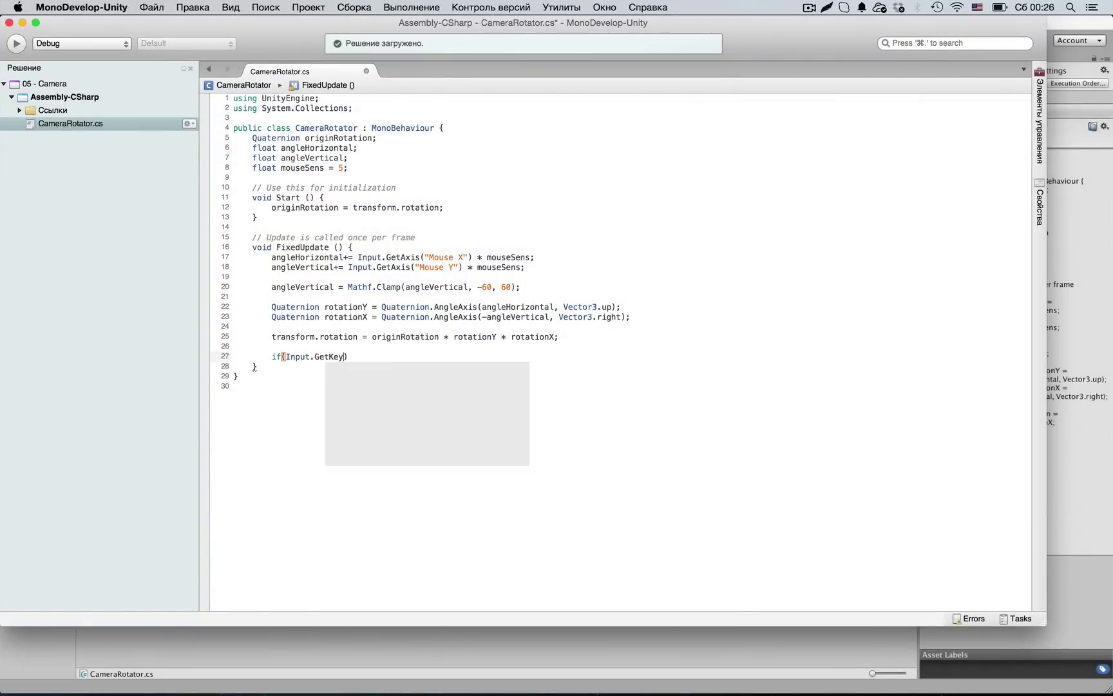
{"action": "key", "text": "Return"}
{"action": "type", "text": ".W)"}
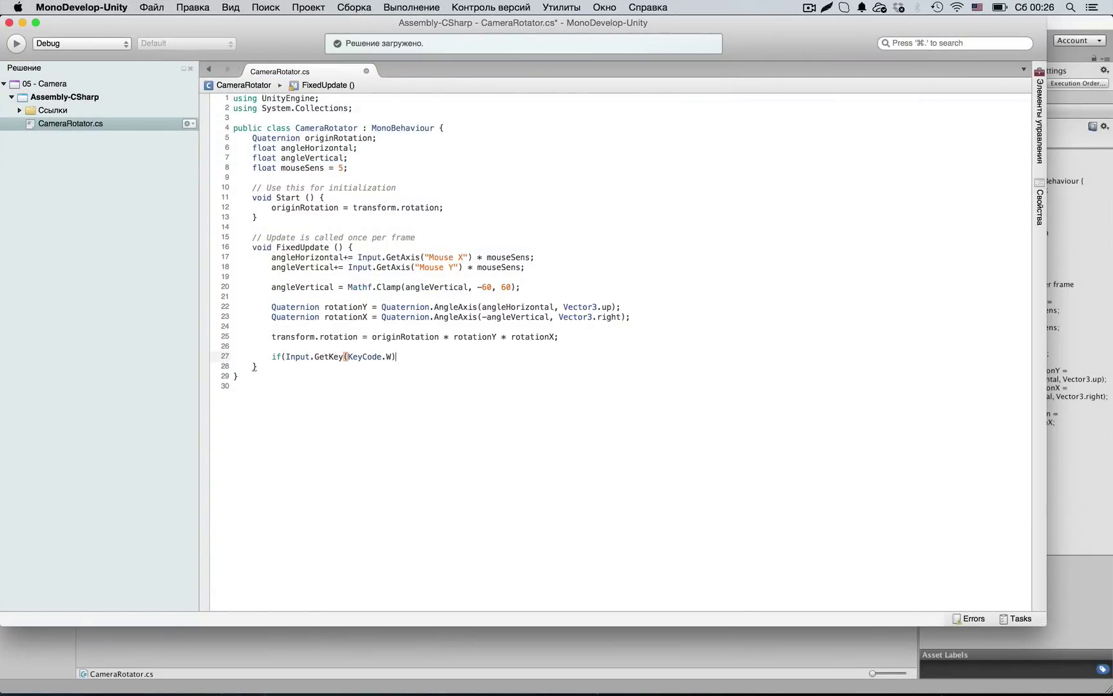
{"action": "type", "text": ") {"}
{"action": "key", "text": "Return"}
{"action": "type", "text": "transform.position+="}
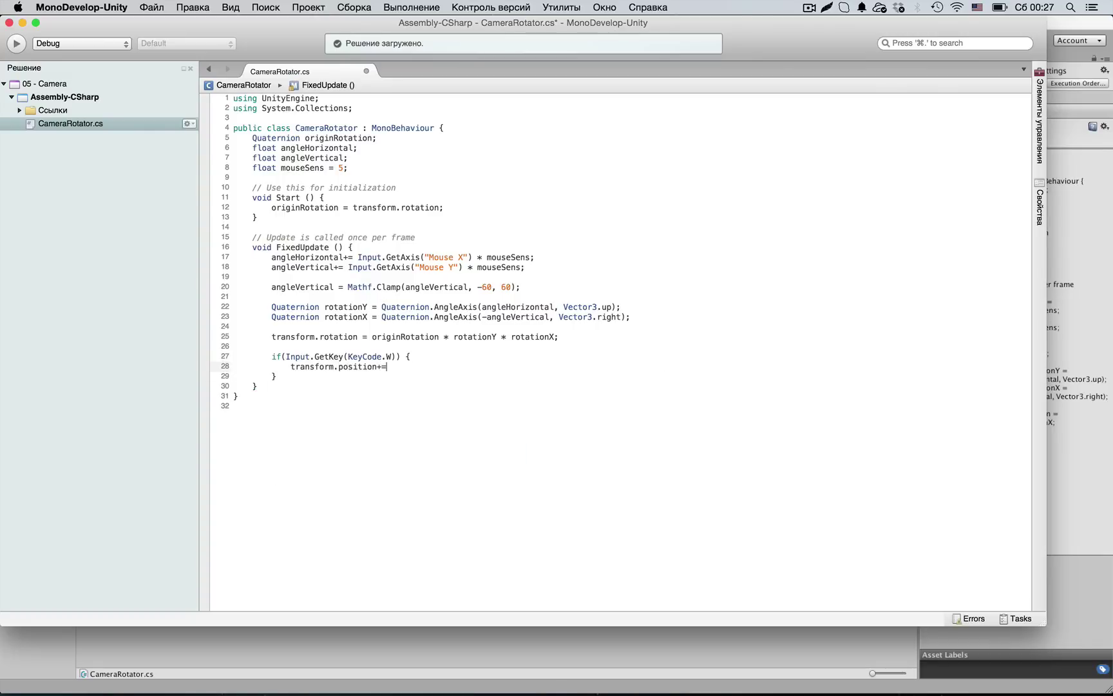
{"action": "type", "text": "tr"}
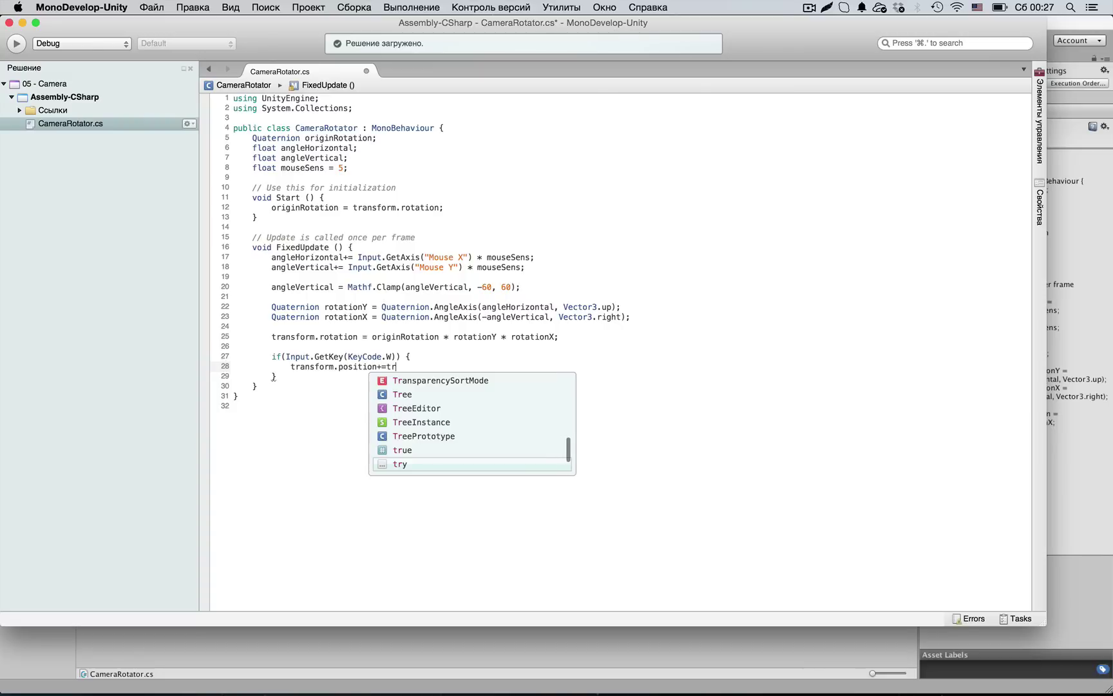
{"action": "type", "text": "ansform.forward"}
{"action": "type", "text": ";"}
{"action": "key", "text": "super+s"}
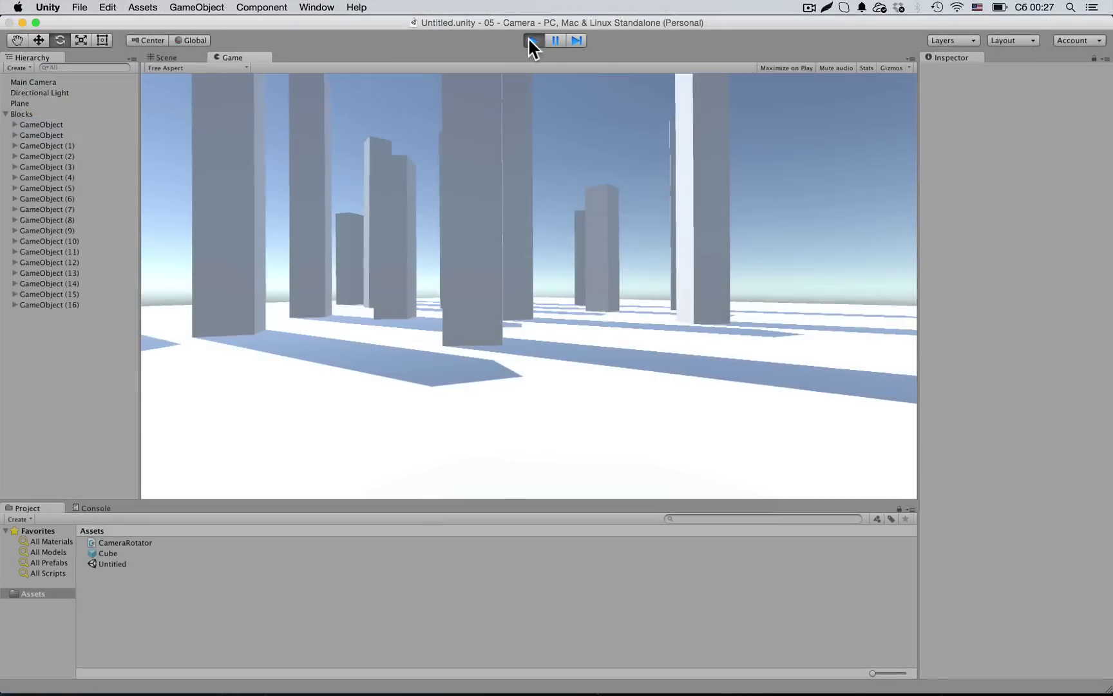
{"action": "left_click", "coordinate": [527, 37]}
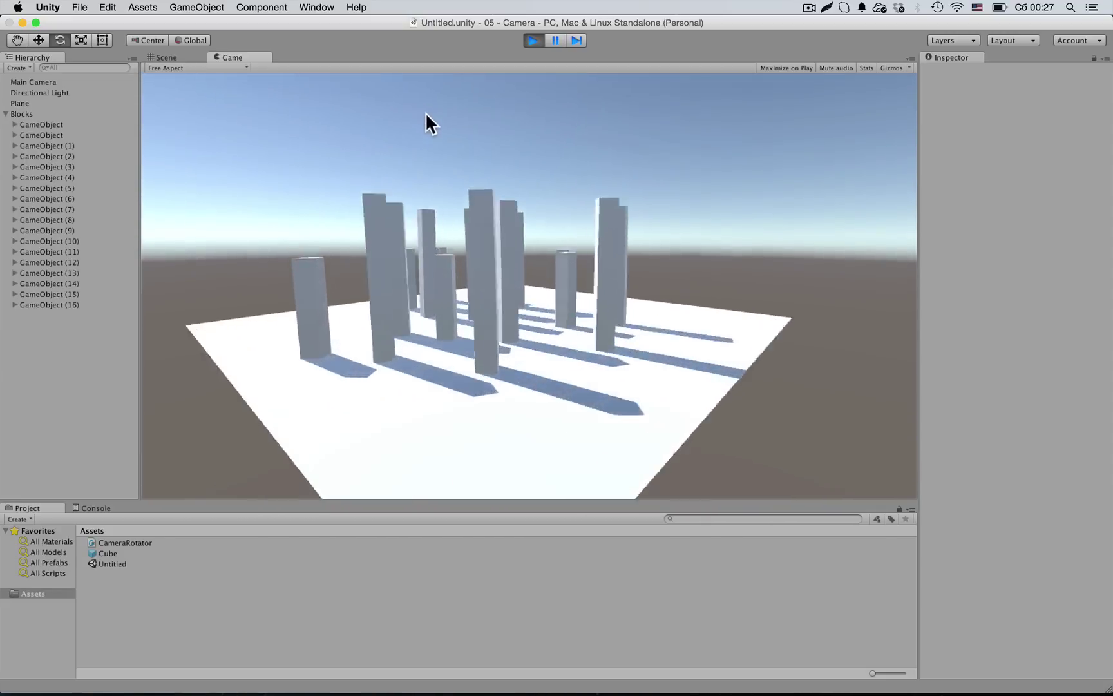
Declare the stopFactor float field and place the cursor after transform.forward on line 29
{"action": "type", "text": "float stopFactor = 8;"}
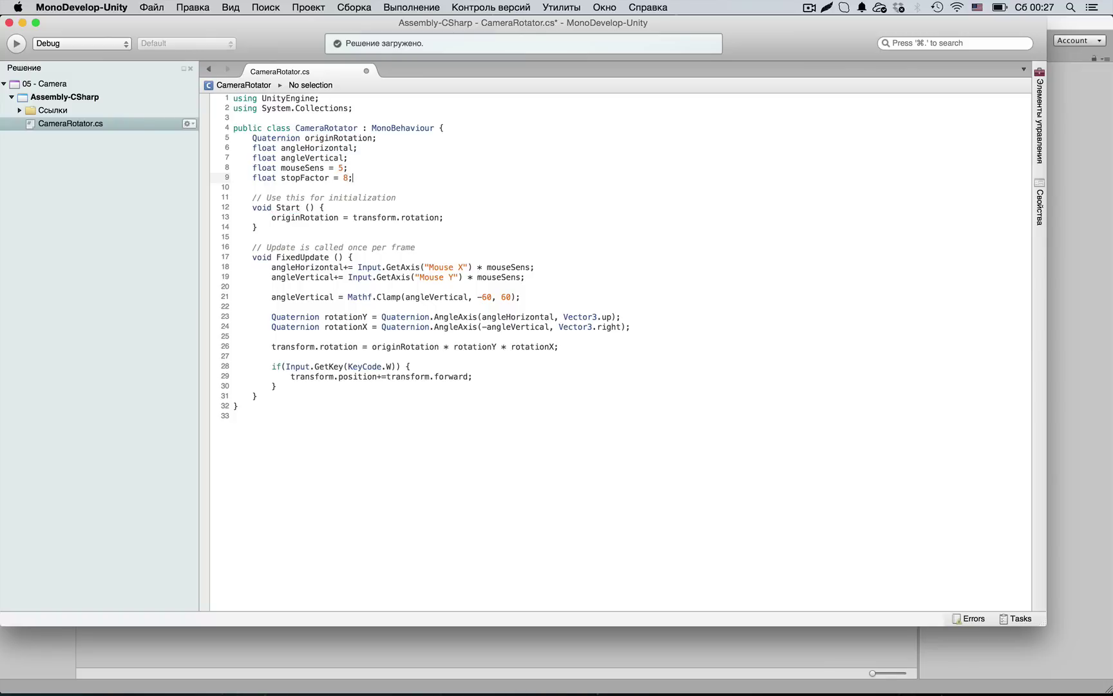
{"action": "left_click", "coordinate": [470, 376]}
Divide the forward step by stopFactor, save, and test the slower movement in Unity
{"action": "type", "text": "/ stop"}
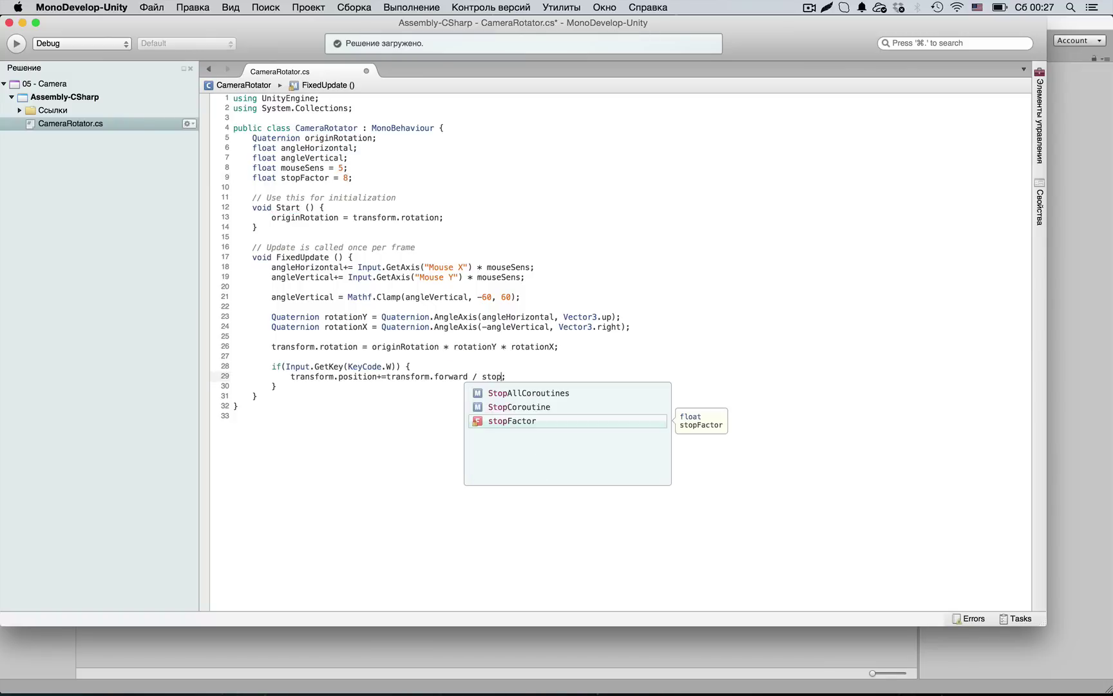
{"action": "key", "text": "Return"}
{"action": "key", "text": "super+s"}
{"action": "key", "text": "super+Tab"}
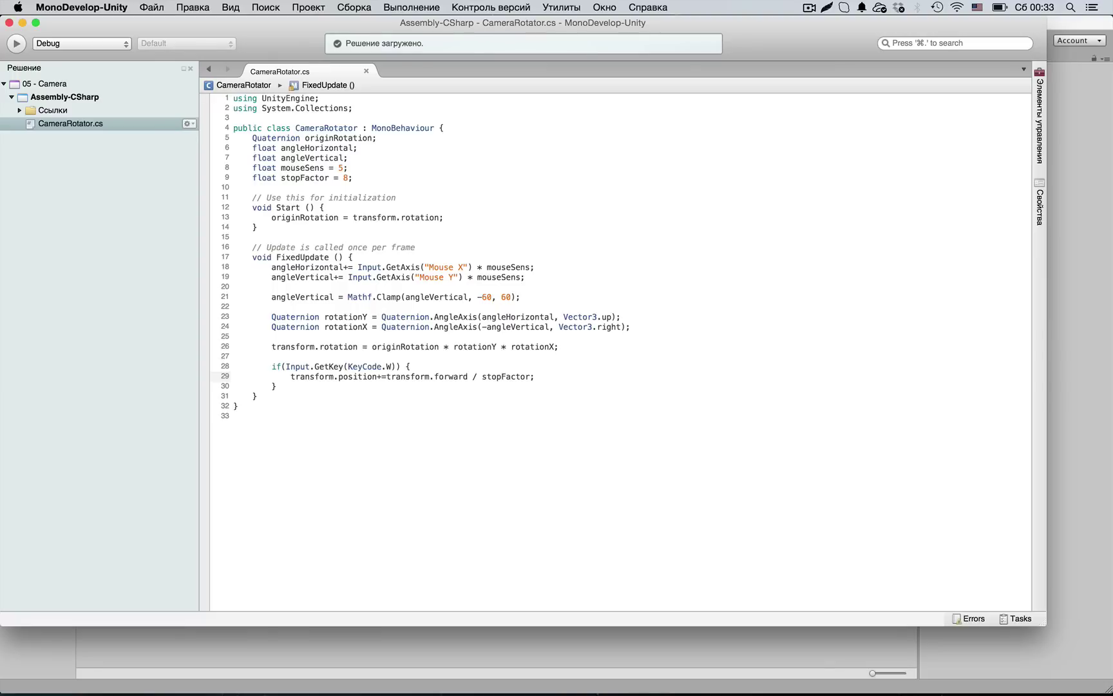
Duplicate the W block as a KeyCode.S block moving backward, save, and test it
{"action": "left_click_drag", "start_coordinate": [281, 385], "coordinate": [276, 367]}
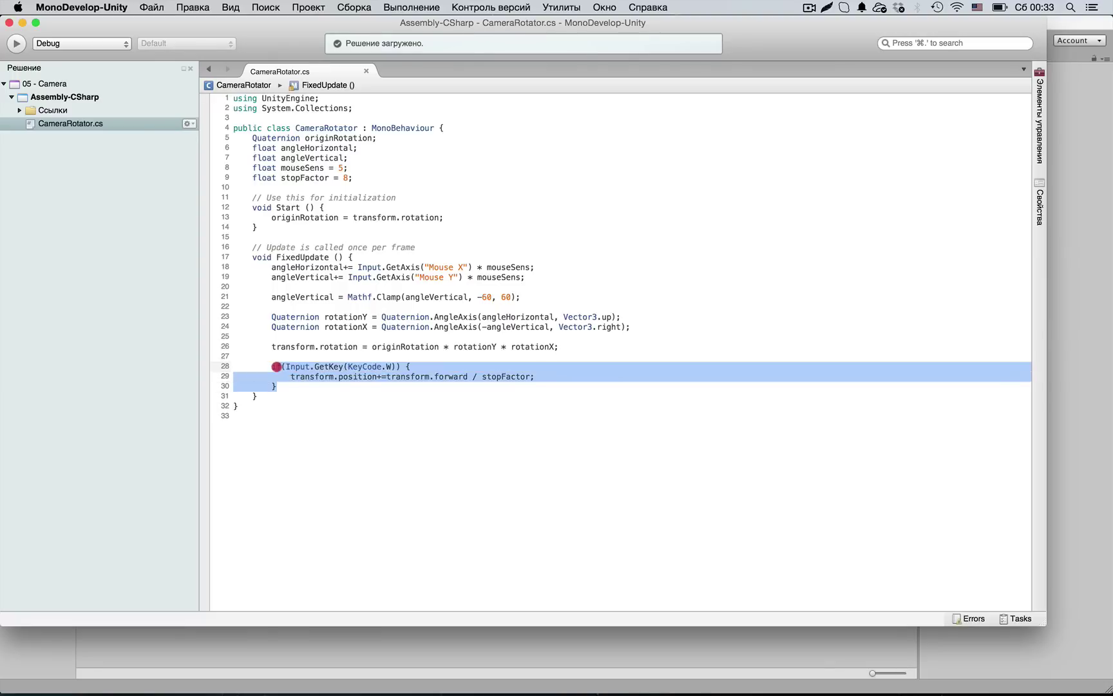
{"action": "key", "text": "super+c"}
{"action": "key", "text": "Right"}
{"action": "key", "text": "Return"}
{"action": "key", "text": "Return"}
{"action": "key", "text": "super+v"}
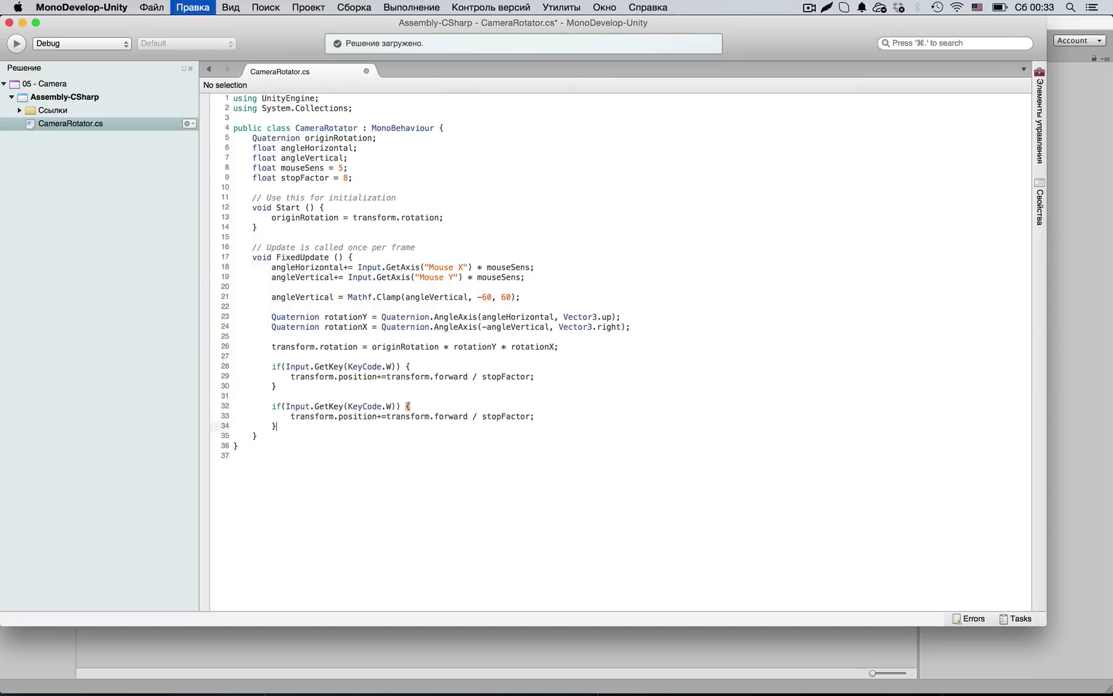
{"action": "double_click", "coordinate": [389, 406]}
{"action": "type", "text": "S"}
{"action": "key", "text": "Right"}
{"action": "key", "text": "Right"}
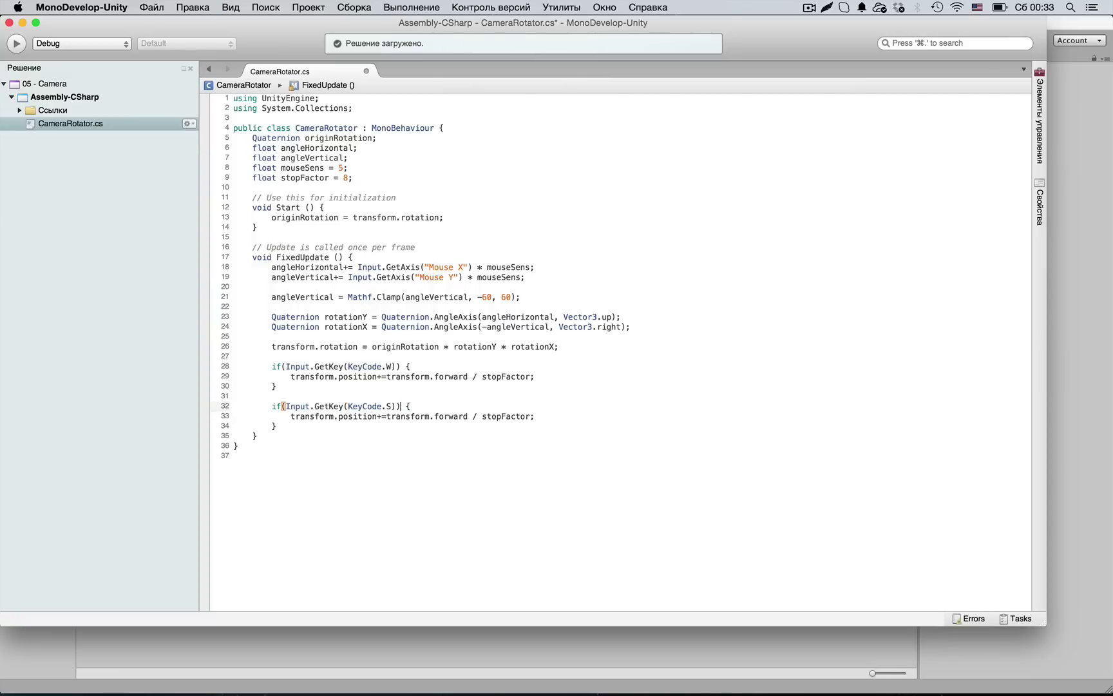
{"action": "type", "text": "-"}
{"action": "key", "text": "super+s"}
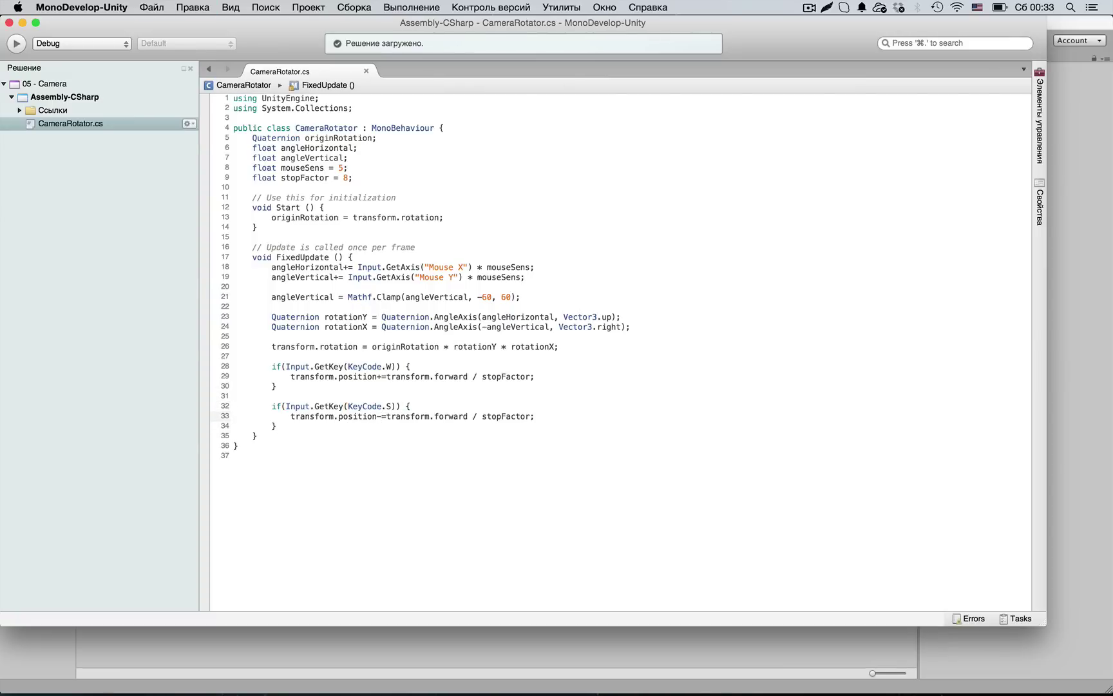
{"action": "key", "text": "super+Tab"}
{"action": "left_click", "coordinate": [534, 41]}
Duplicate the W and S blocks and turn the first copy into a KeyCode.D block using transform.right
{"action": "key", "text": "Return"}
{"action": "key", "text": "Return"}
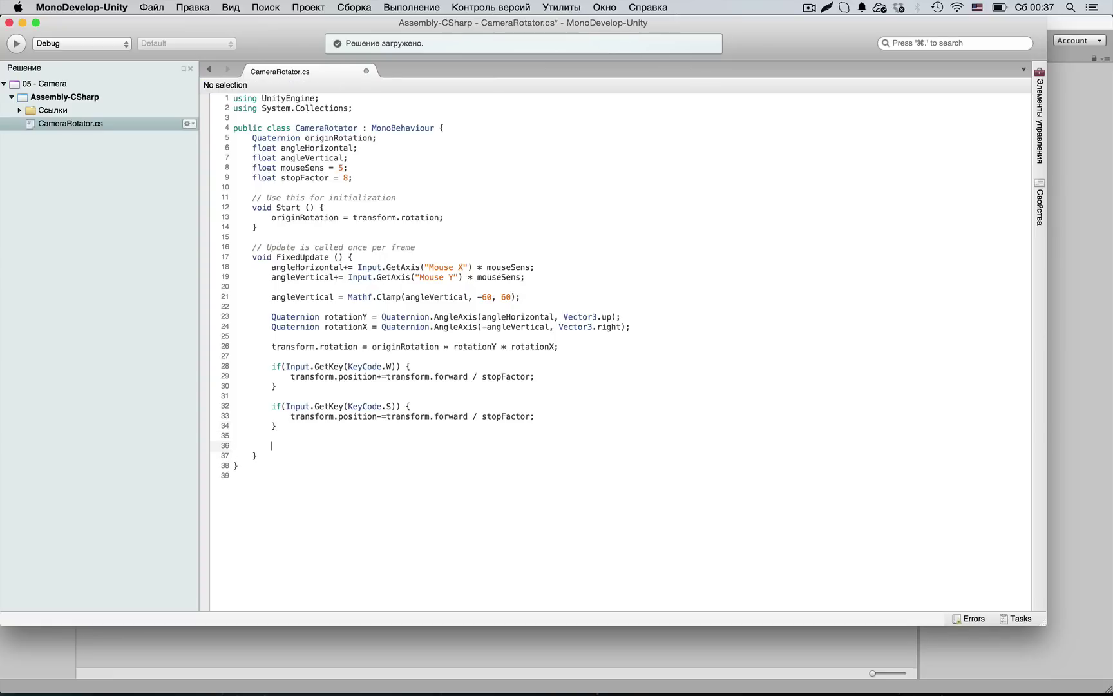
{"action": "left_click_drag", "start_coordinate": [277, 426], "coordinate": [274, 369]}
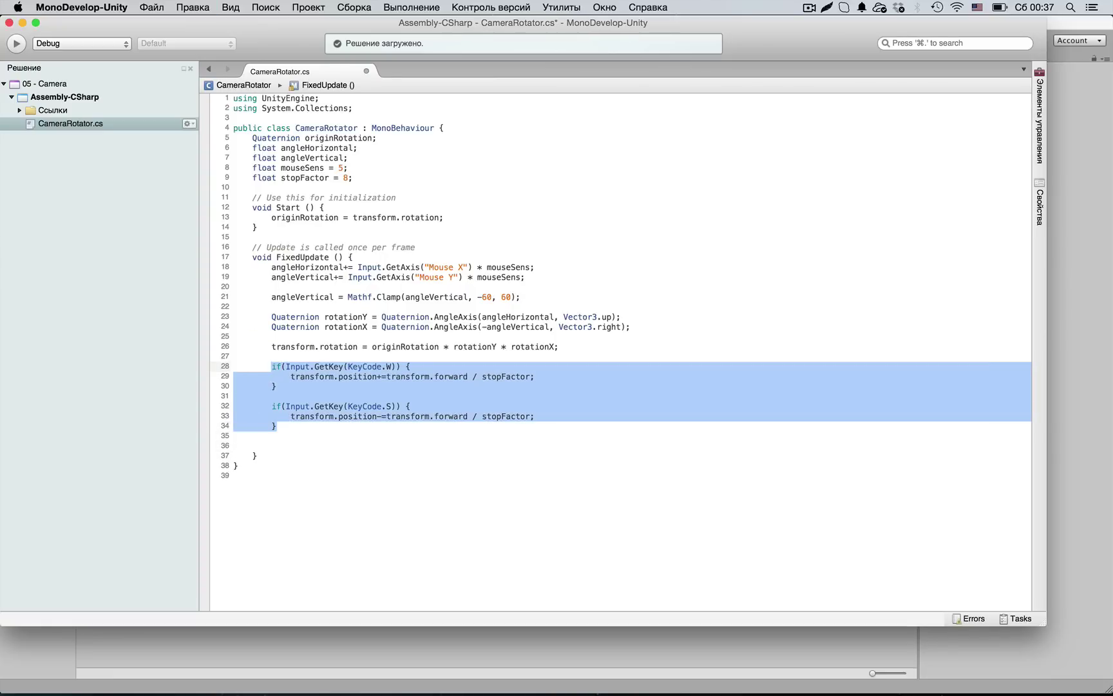
{"action": "key", "text": "super+c"}
{"action": "left_click", "coordinate": [216, 445]}
{"action": "key", "text": "super+v"}
{"action": "double_click", "coordinate": [389, 446]}
{"action": "type", "text": "D"}
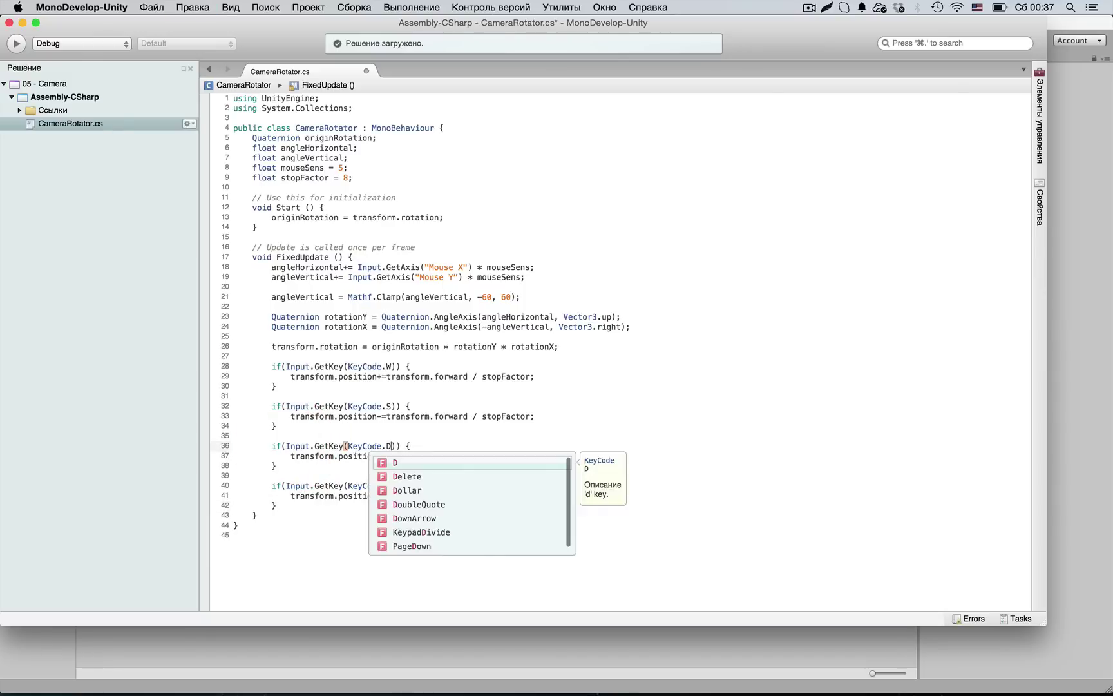
{"action": "key", "text": "Escape"}
{"action": "double_click", "coordinate": [430, 457]}
{"action": "type", "text": "right / stopFactor;"}
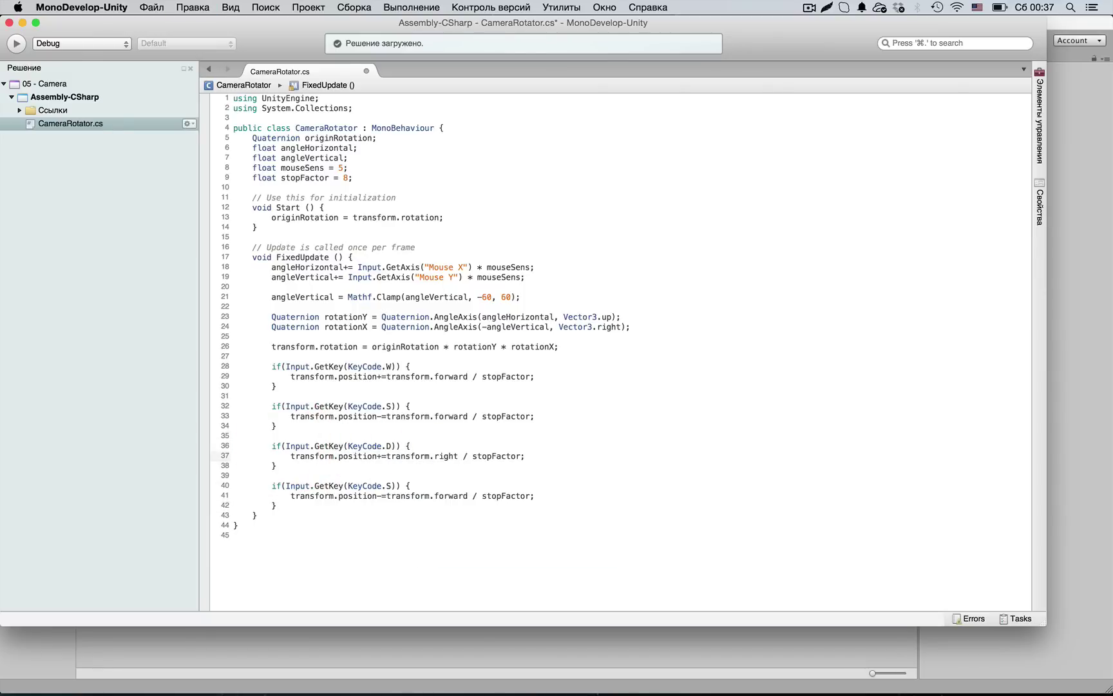
Turn the second copy into a KeyCode.A block using transform.right, save, and test in Unity
{"action": "double_click", "coordinate": [389, 486]}
{"action": "type", "text": "A"}
{"action": "key", "text": "Escape"}
{"action": "double_click", "coordinate": [448, 495]}
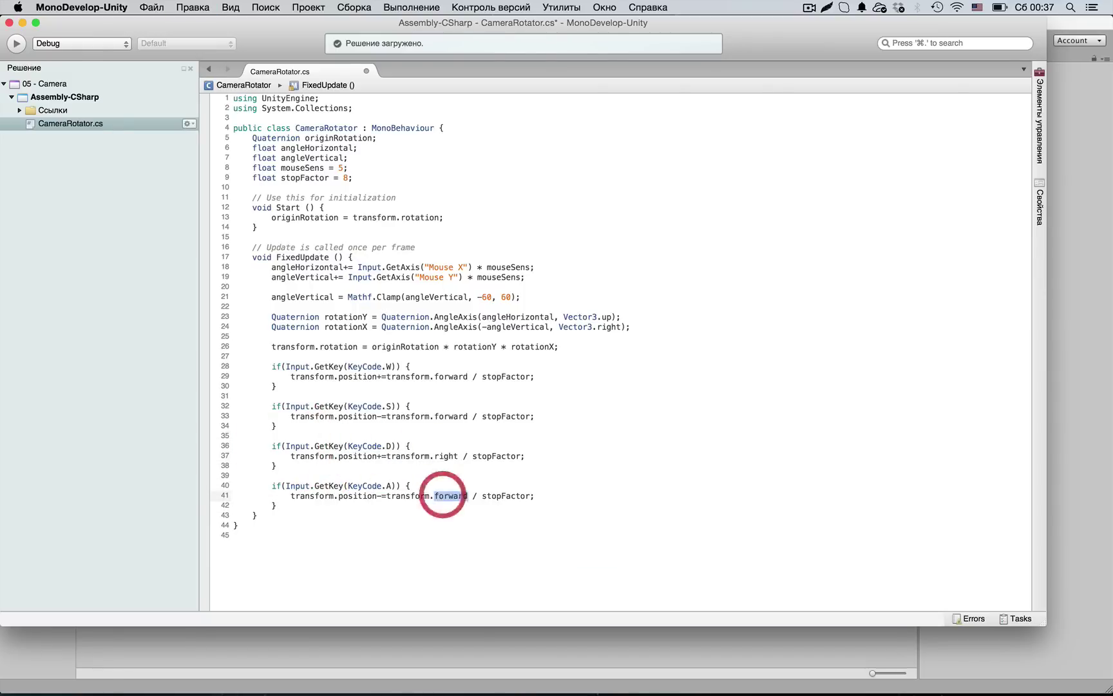
{"action": "type", "text": "right"}
{"action": "key", "text": "super+s"}
{"action": "key", "text": "super+Tab"}
{"action": "left_click", "coordinate": [531, 40]}
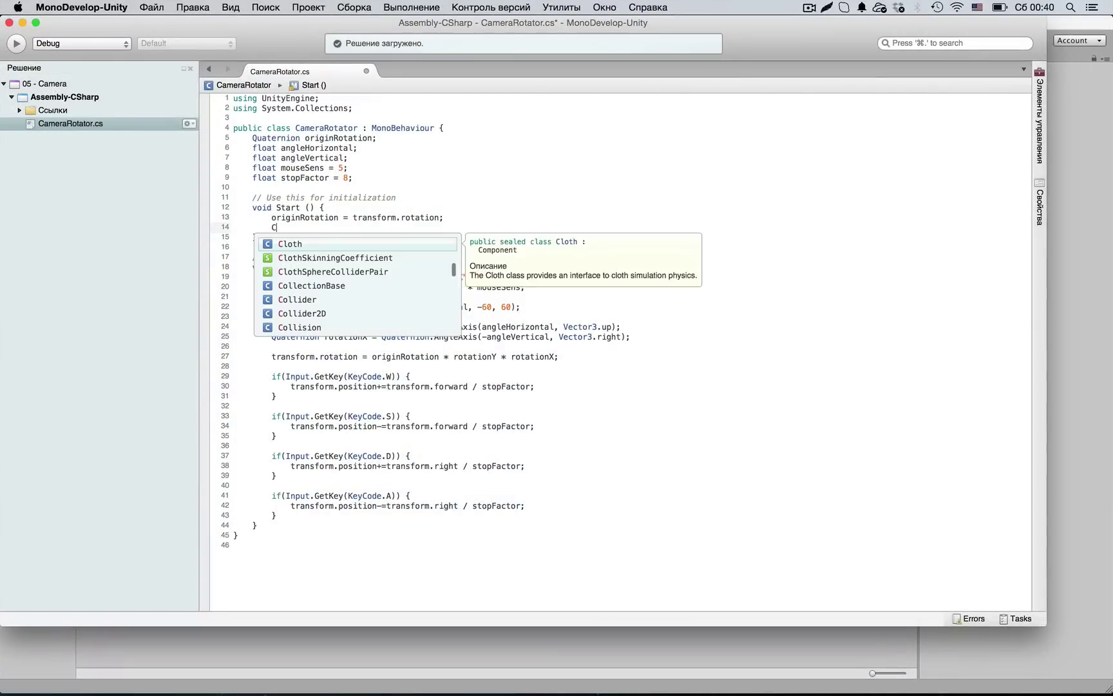
Set Cursor.lockState = CursorLockMode.Locked in Start(), save, and play the scene in Unity
{"action": "type", "text": "Cursor."}
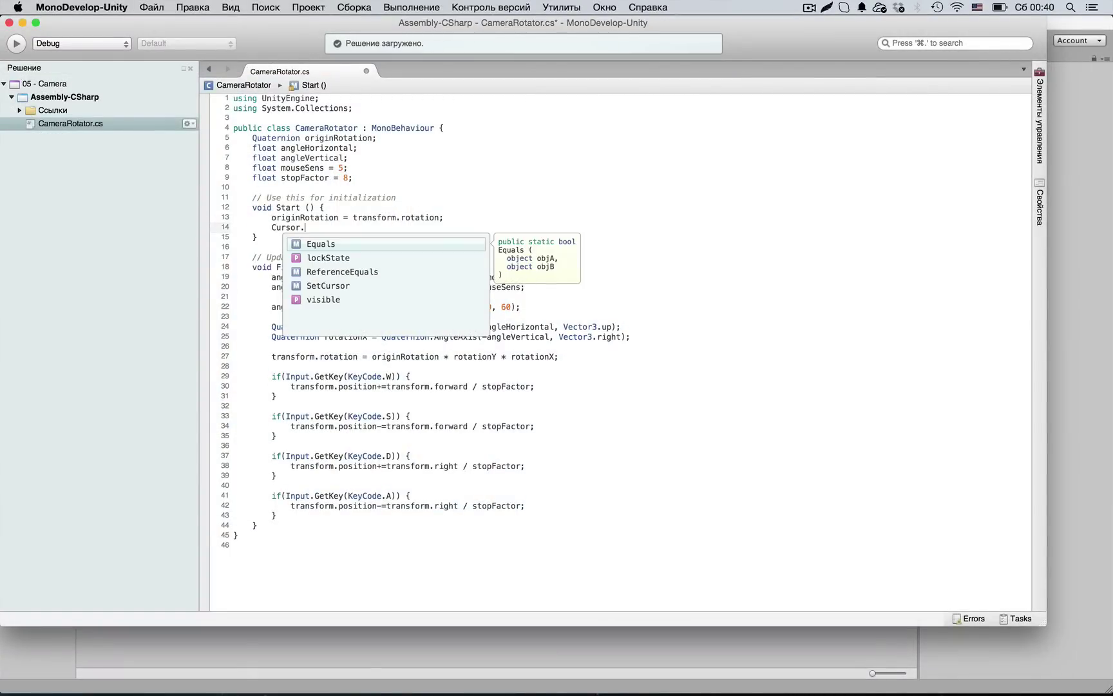
{"action": "key", "text": "Down"}
{"action": "key", "text": "Return"}
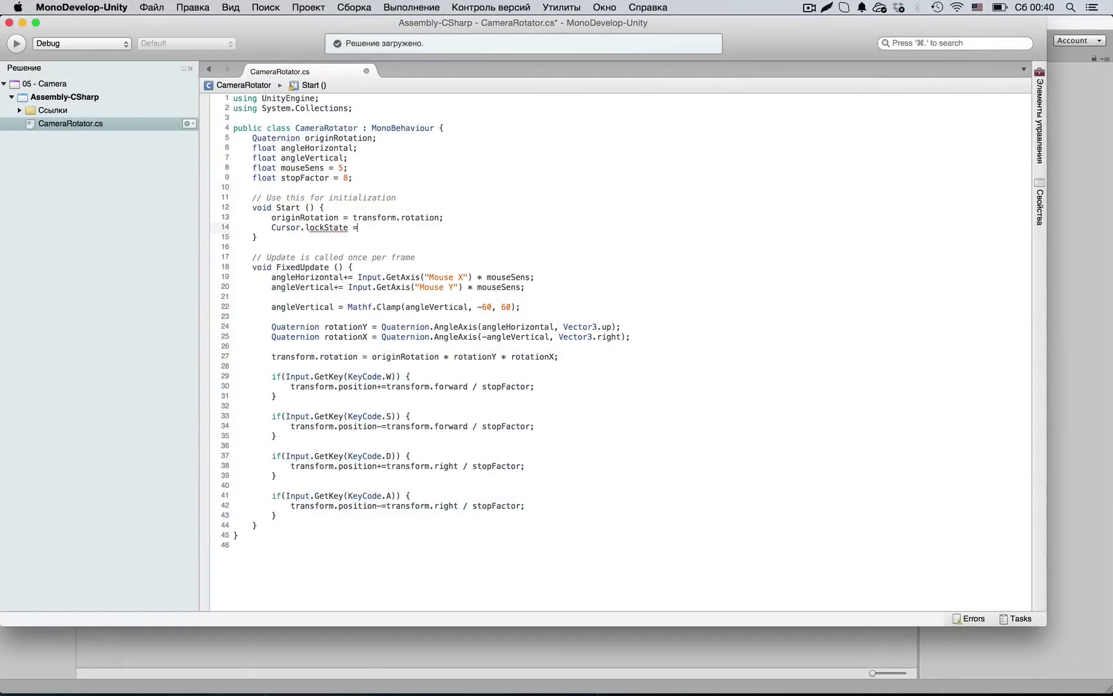
{"action": "key", "text": "Return"}
{"action": "type", "text": "."}
{"action": "key", "text": "Down"}
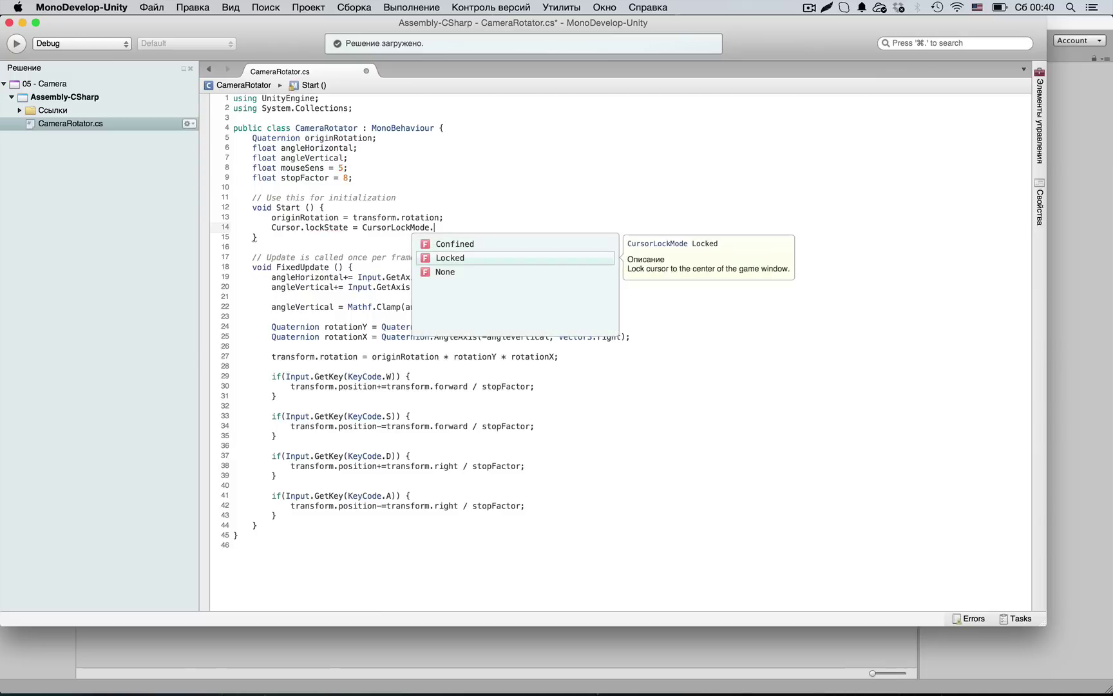
{"action": "key", "text": "Return"}
{"action": "type", "text": ";"}
{"action": "key", "text": "super+s"}
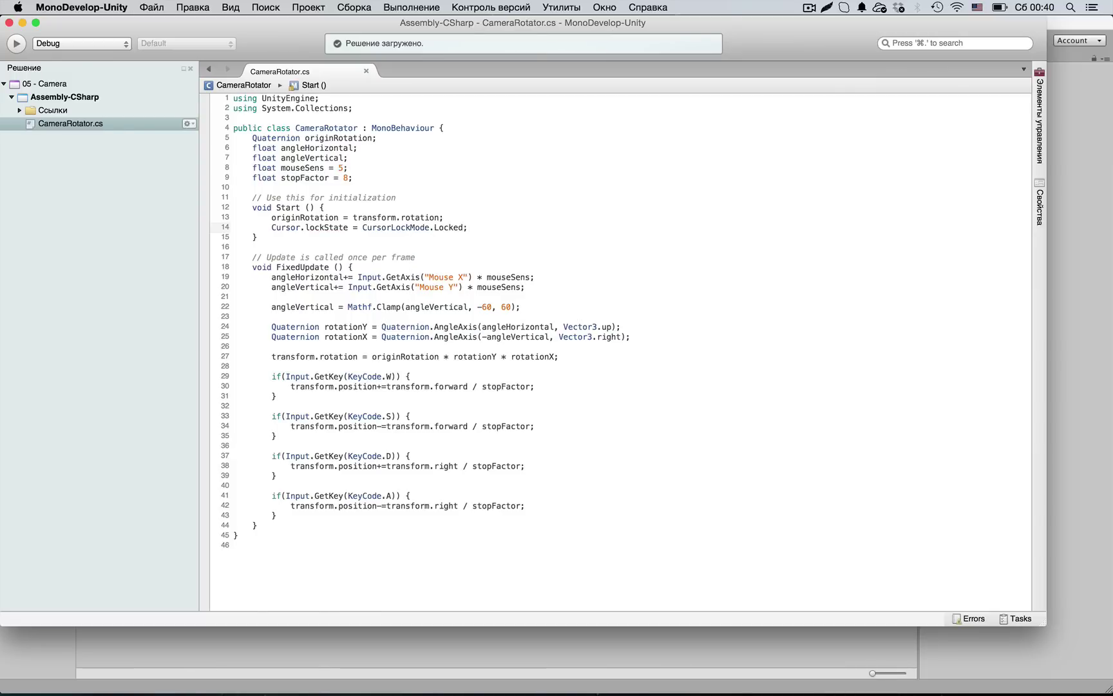
{"action": "key", "text": "super+Tab"}
{"action": "key", "text": "super+p"}
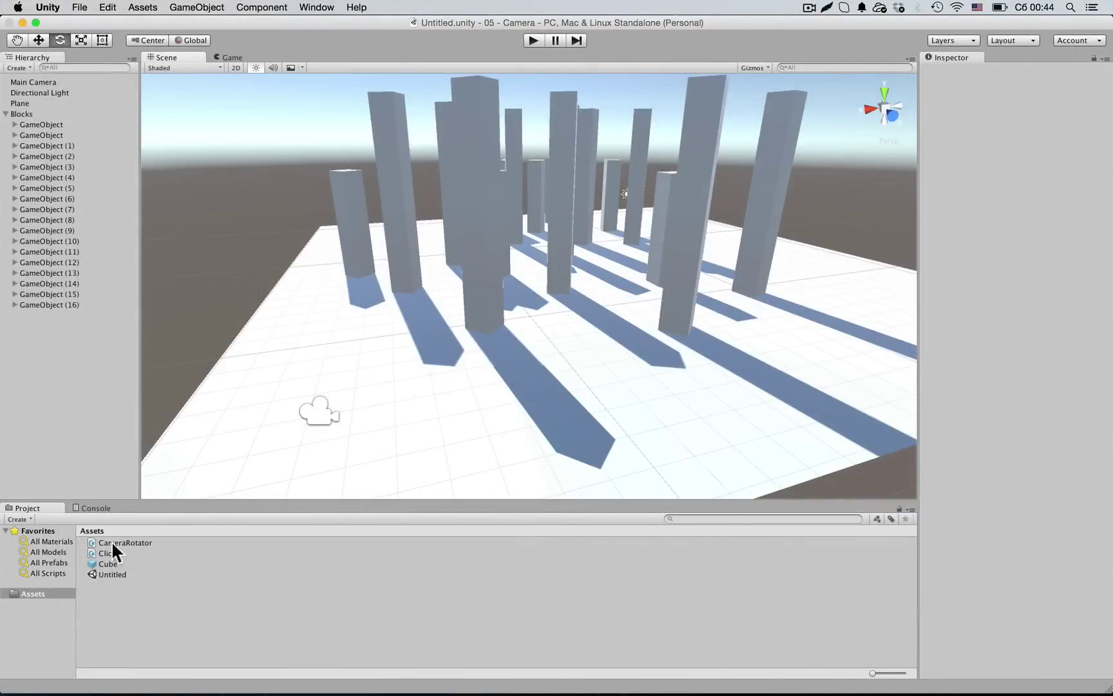
Add a Rigidbody component to the Cube prefab
{"action": "left_click", "coordinate": [108, 565]}
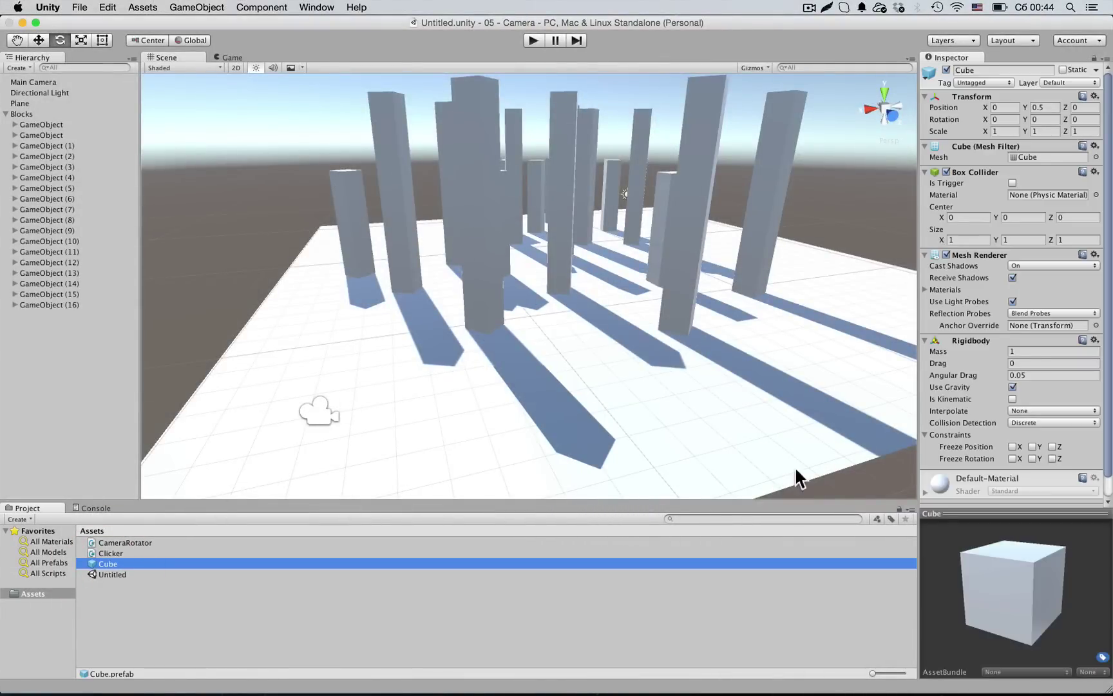
{"action": "scroll", "coordinate": [984, 415], "scroll_direction": "down", "scroll_amount": 2}
{"action": "left_click", "coordinate": [1008, 489]}
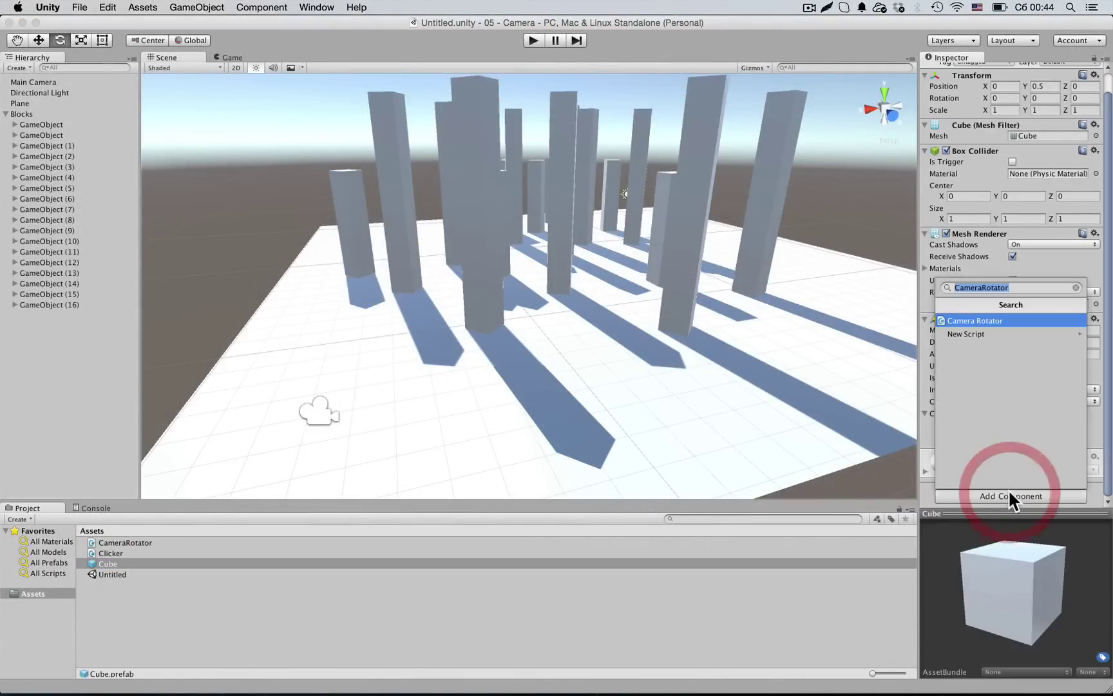
{"action": "type", "text": "C"}
{"action": "key", "text": "BackSpace"}
{"action": "type", "text": "rigidbody"}
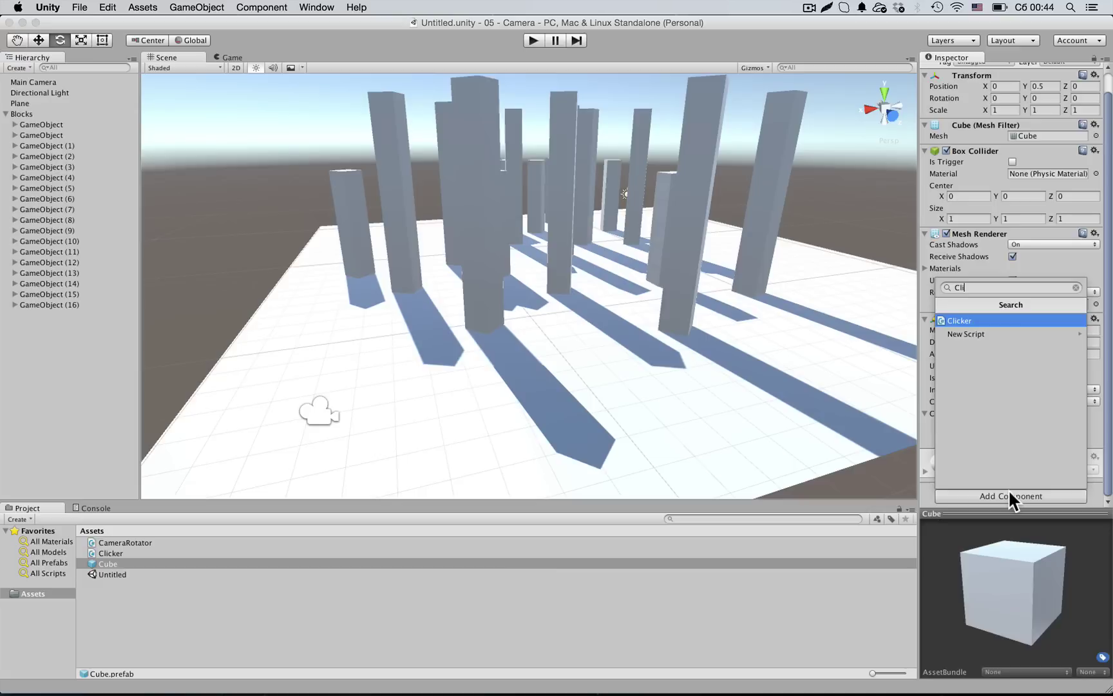
{"action": "key", "text": "Return"}
{"action": "left_click", "coordinate": [224, 583]}
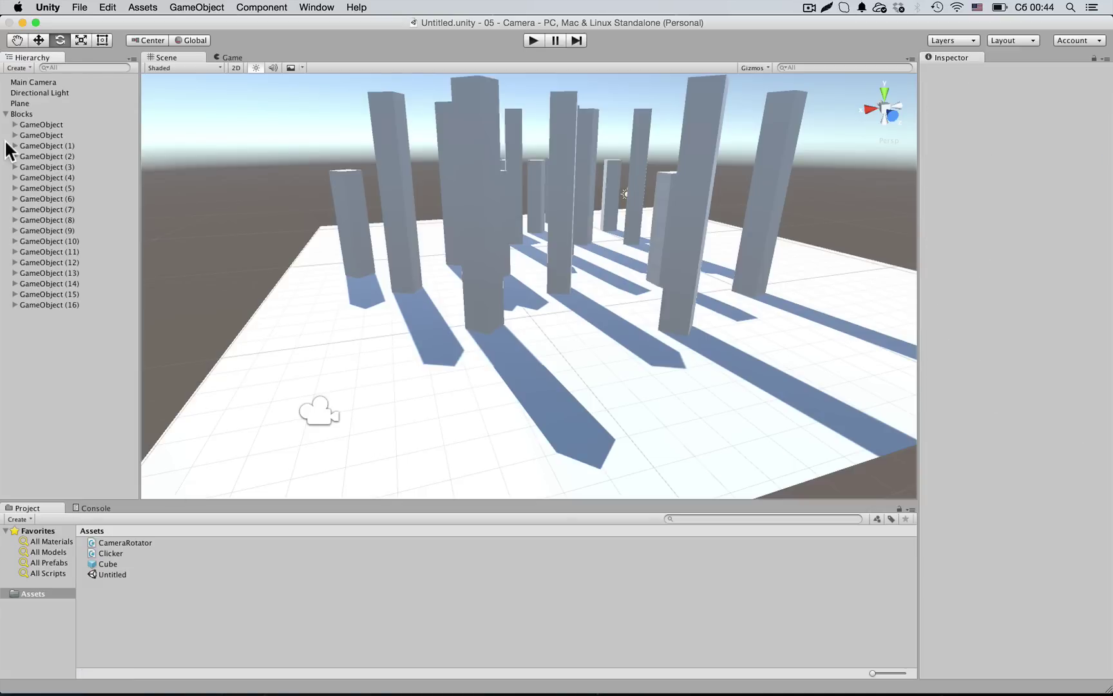
Create a UI Event System in the scene
{"action": "left_click", "coordinate": [15, 65]}
{"action": "mouse_move", "coordinate": [47, 143]}
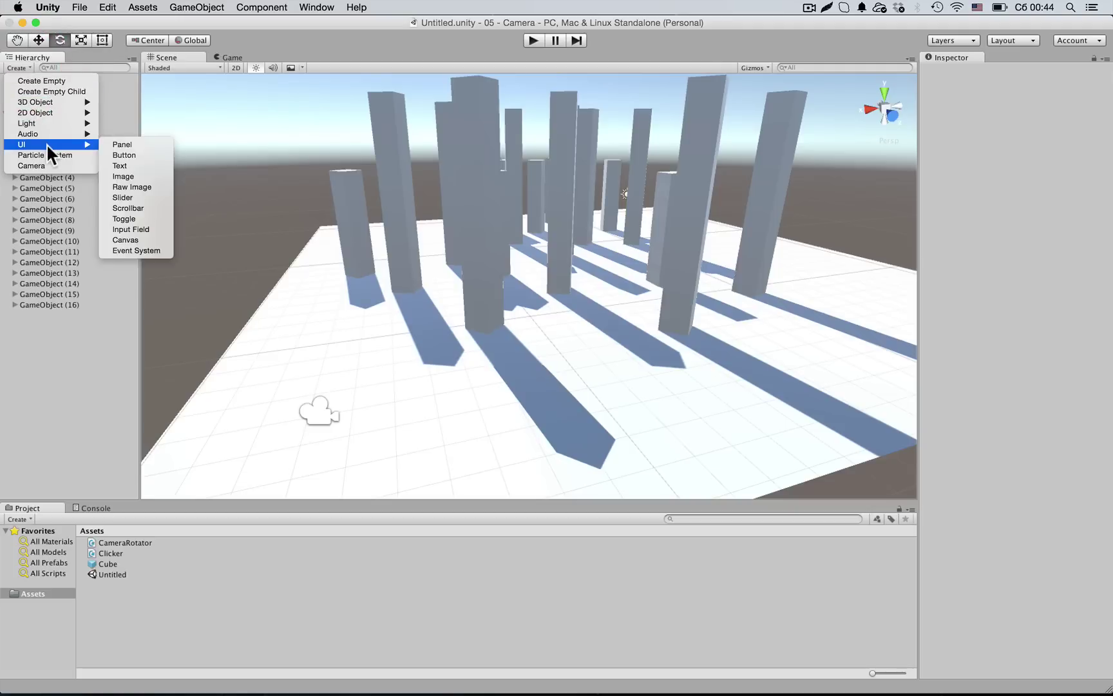
{"action": "left_click", "coordinate": [145, 248]}
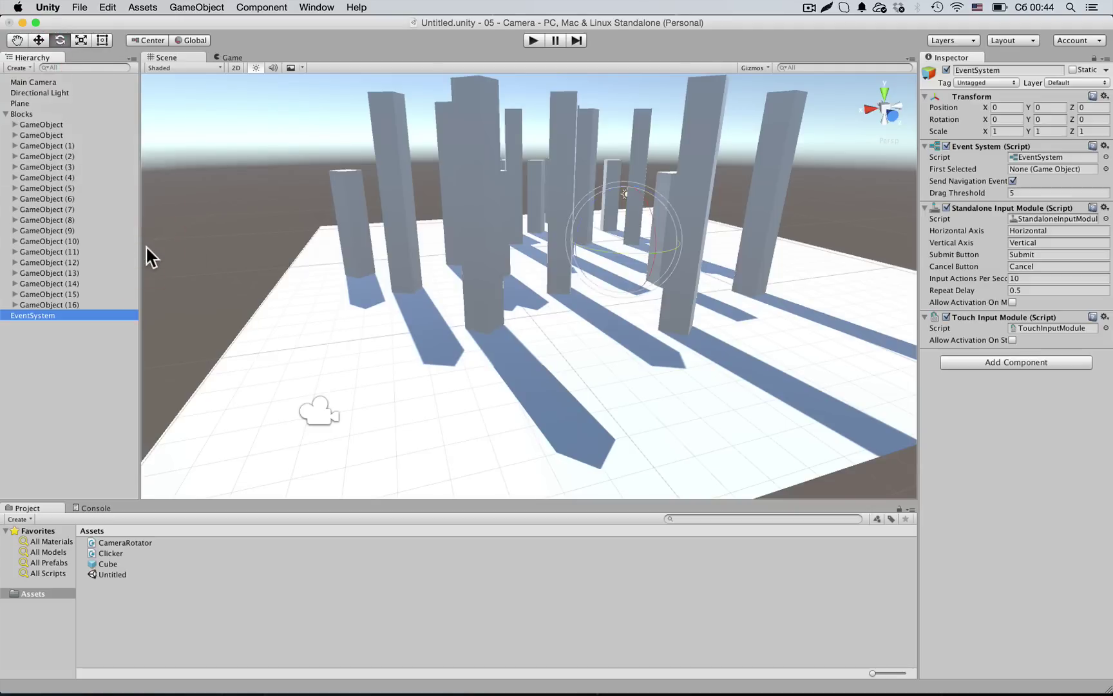
Give the Main Camera a Physics Raycaster component and start Play mode
{"action": "left_click", "coordinate": [329, 415]}
{"action": "left_click", "coordinate": [320, 415]}
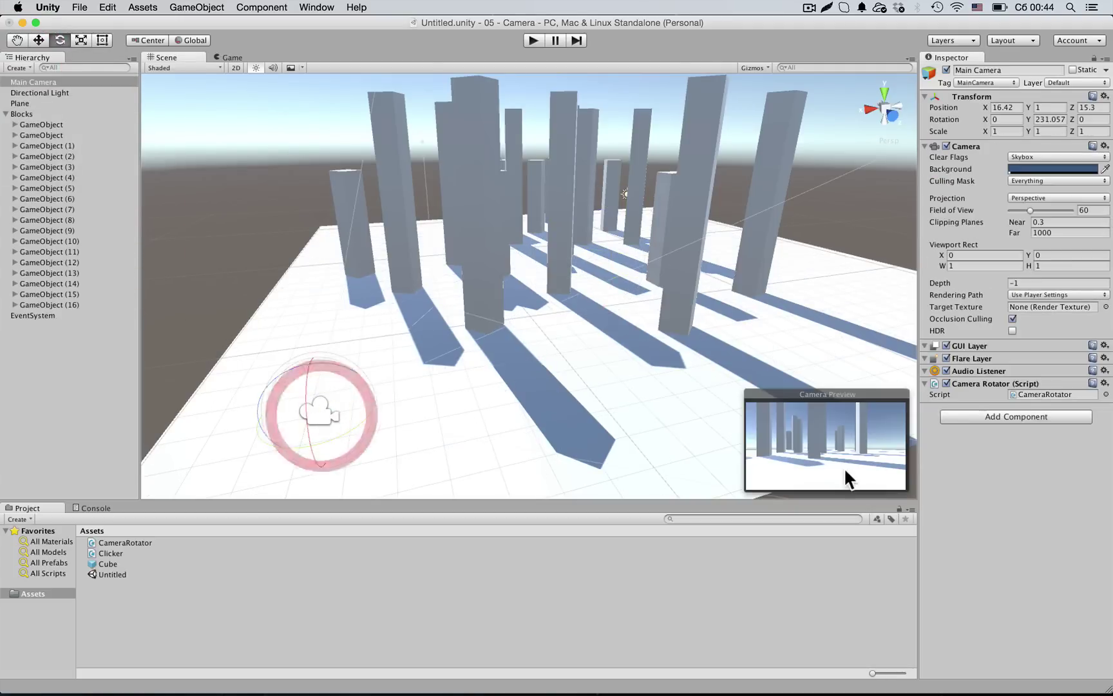
{"action": "left_click", "coordinate": [980, 414]}
{"action": "type", "text": "Ph"}
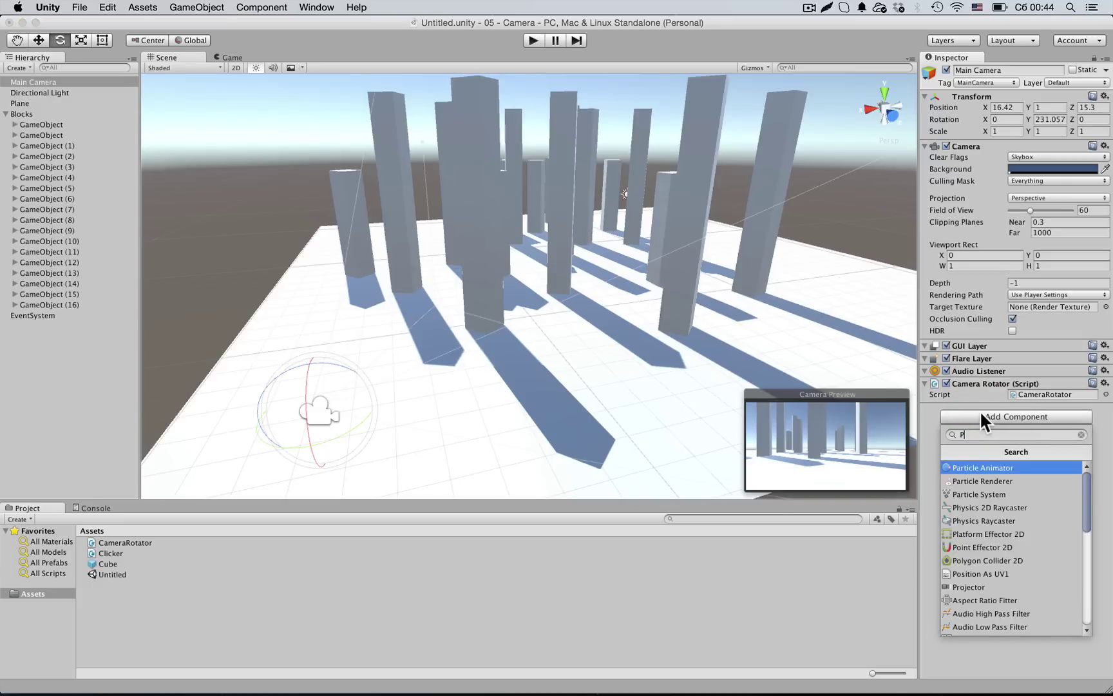
{"action": "left_click", "coordinate": [992, 480]}
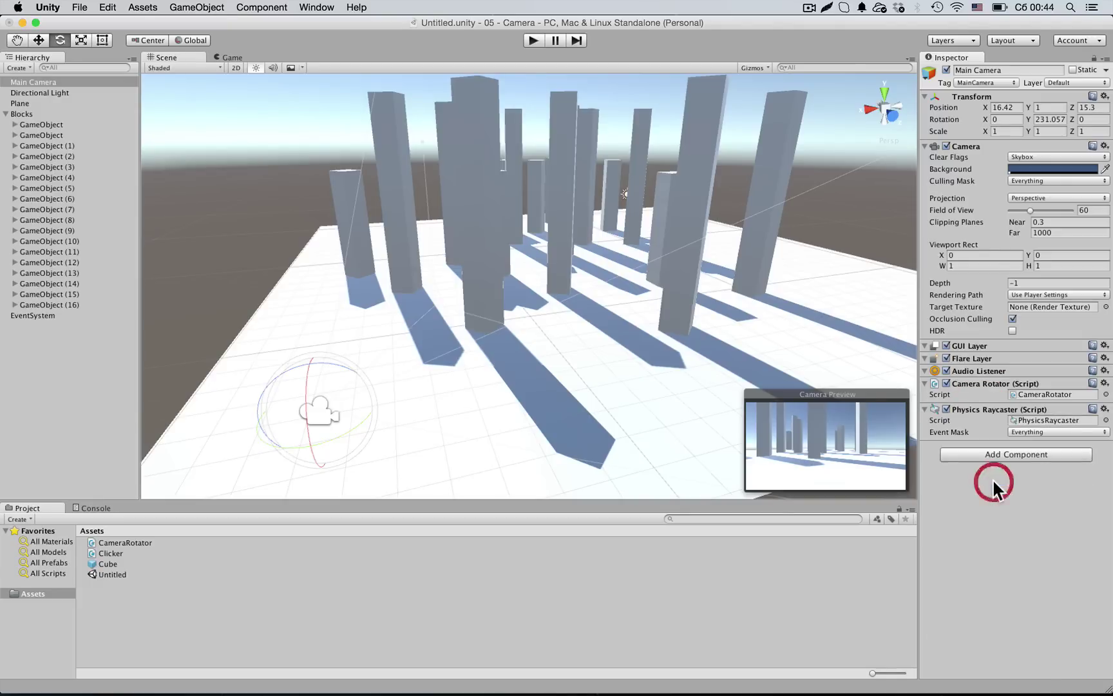
{"action": "left_click", "coordinate": [538, 39]}
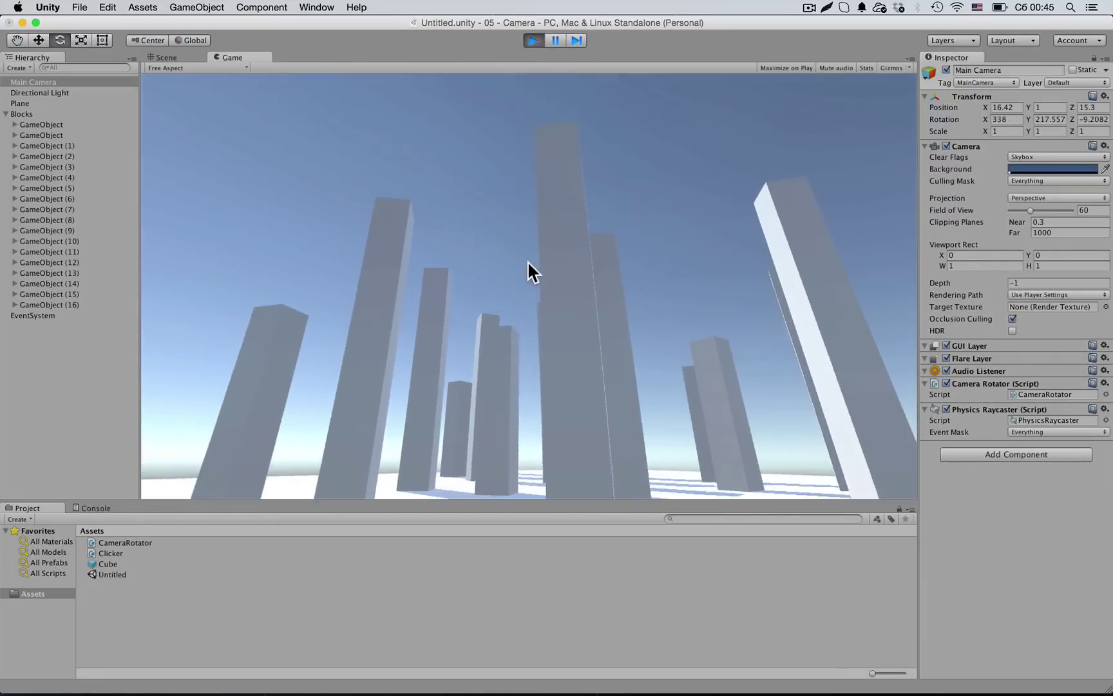
Click tower blocks at the screen centre nine times, toppling the towers and recolouring hit blocks
{"action": "left_click", "coordinate": [527, 260]}
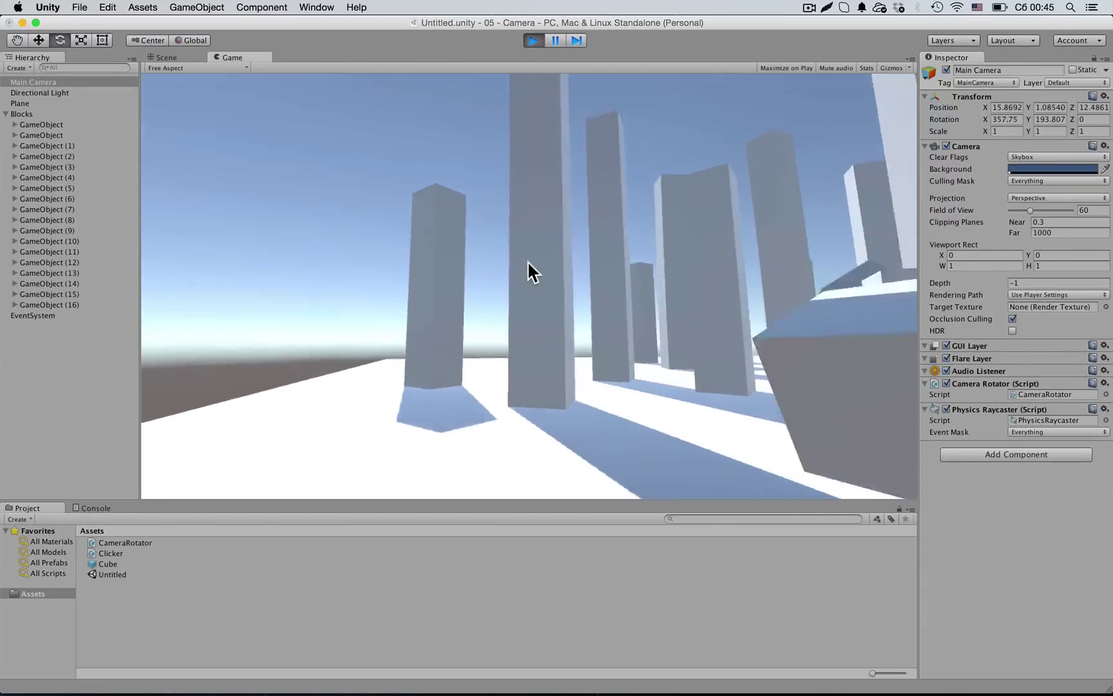
{"action": "left_click", "coordinate": [527, 260]}
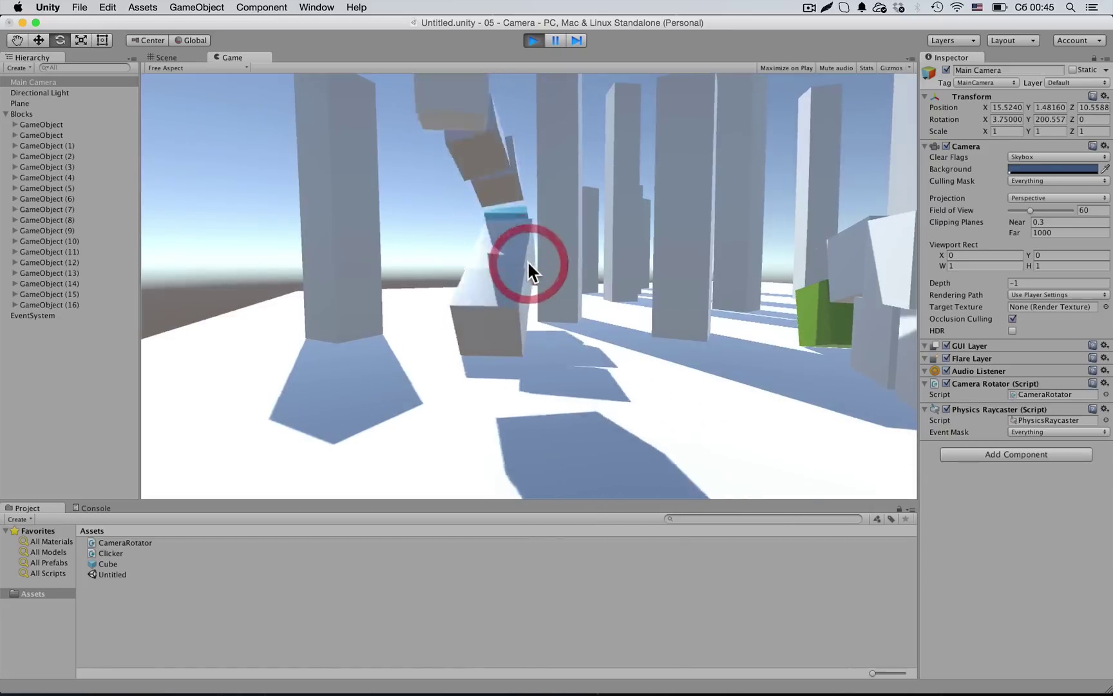
{"action": "left_click", "coordinate": [527, 261]}
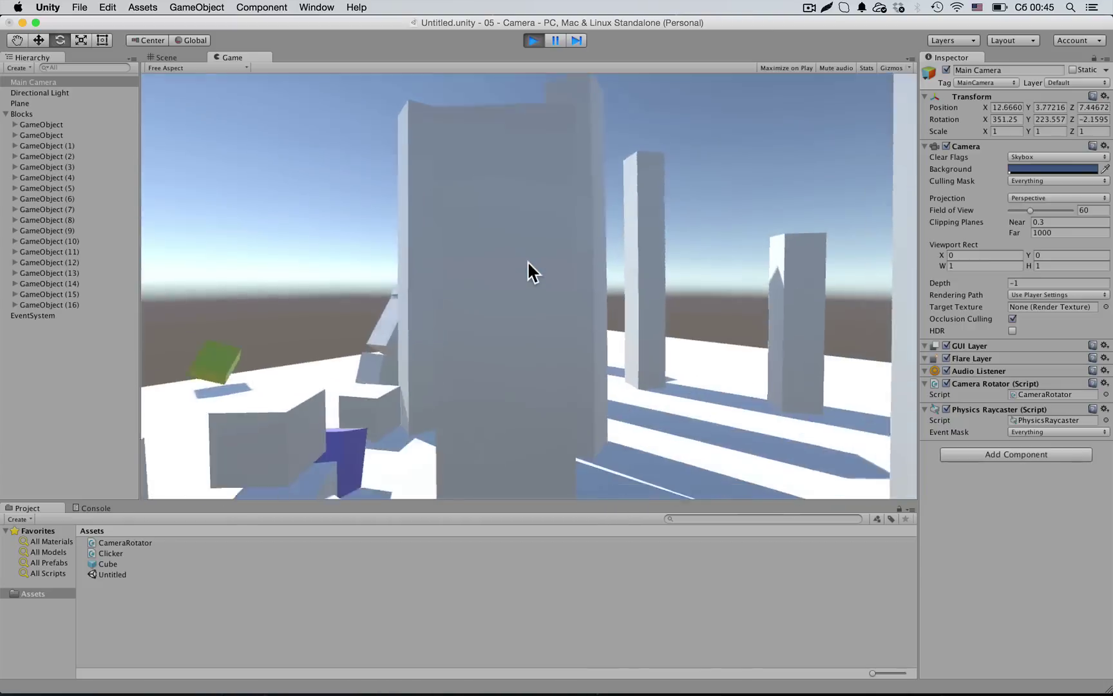
{"action": "left_click", "coordinate": [527, 260]}
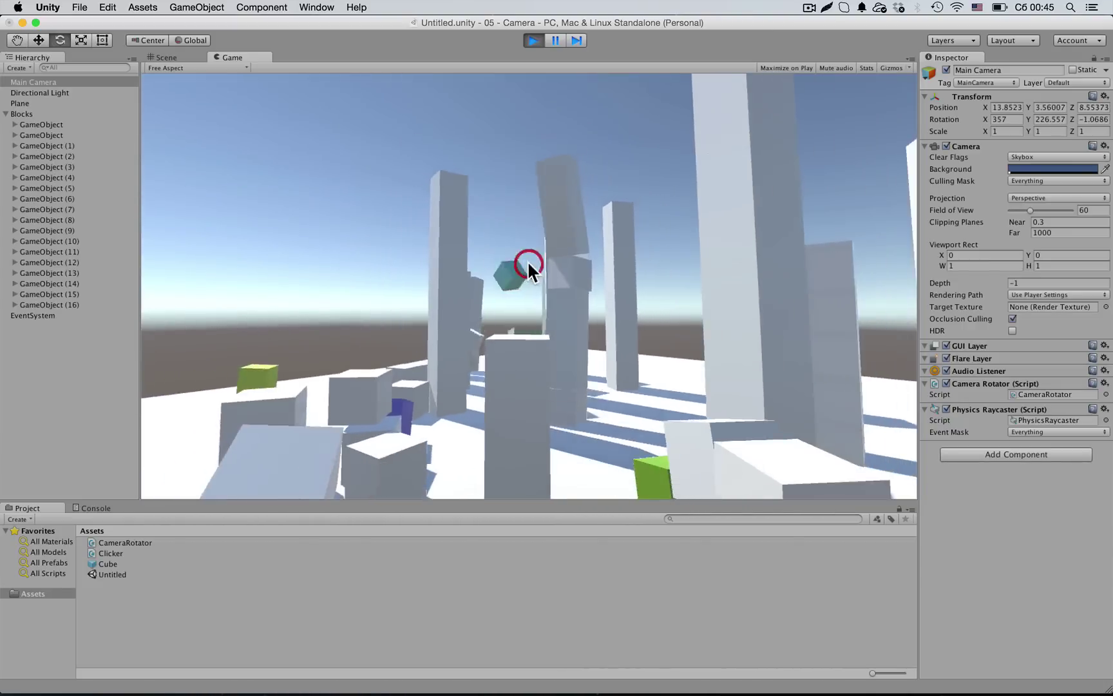
{"action": "left_click", "coordinate": [527, 261]}
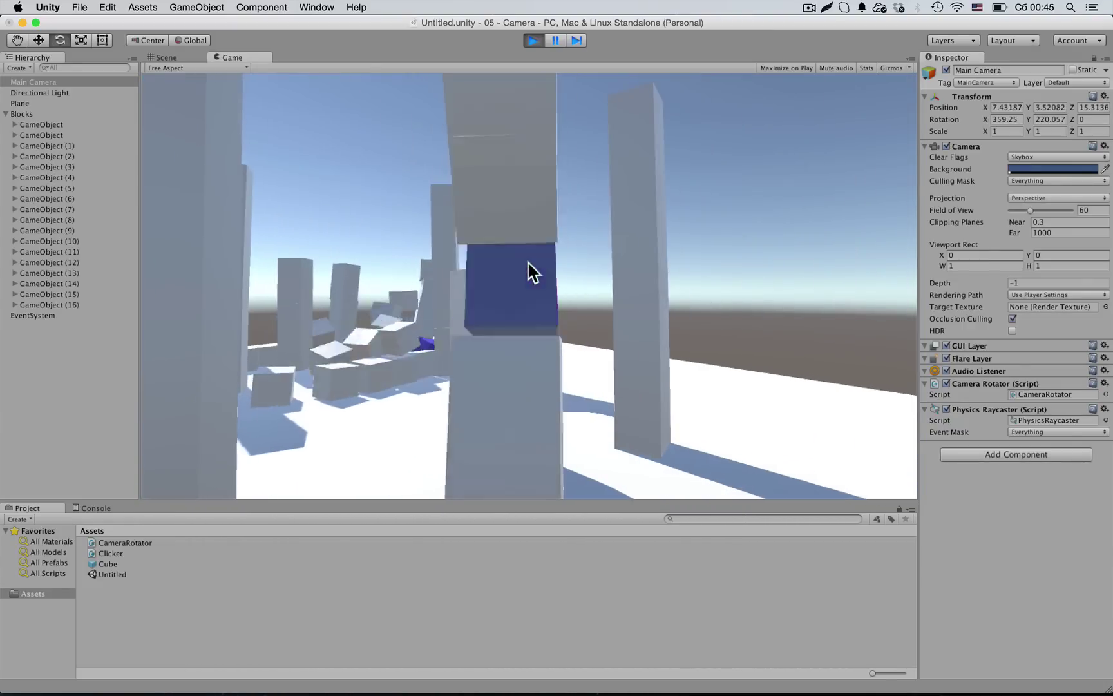
{"action": "left_click", "coordinate": [527, 260]}
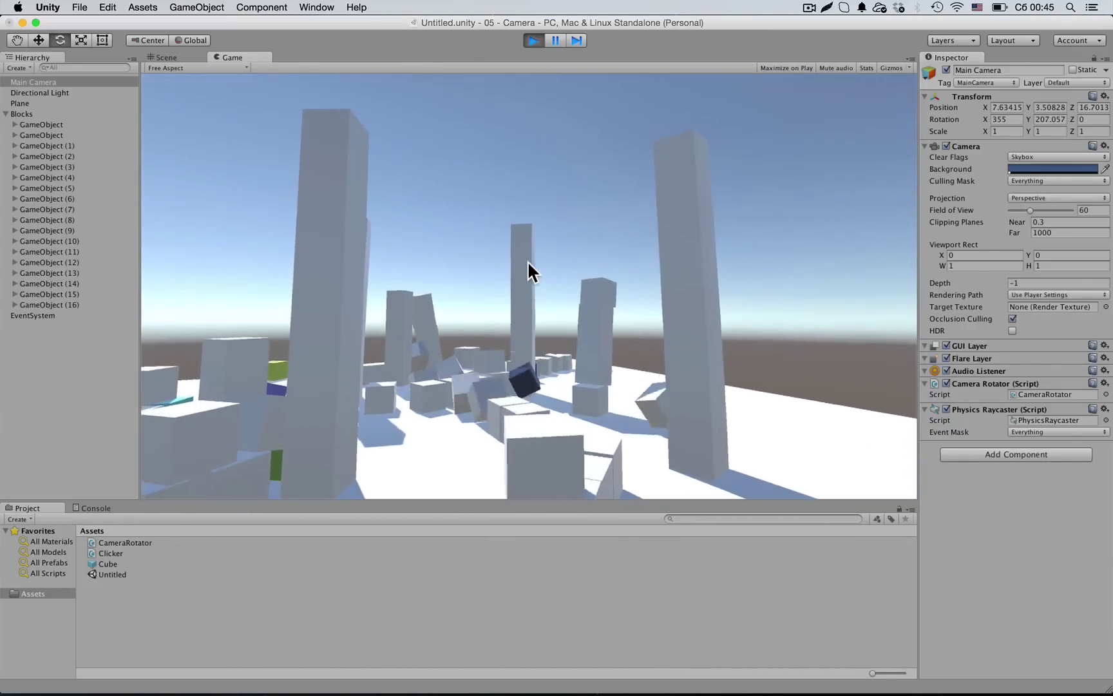
{"action": "left_click", "coordinate": [527, 260]}
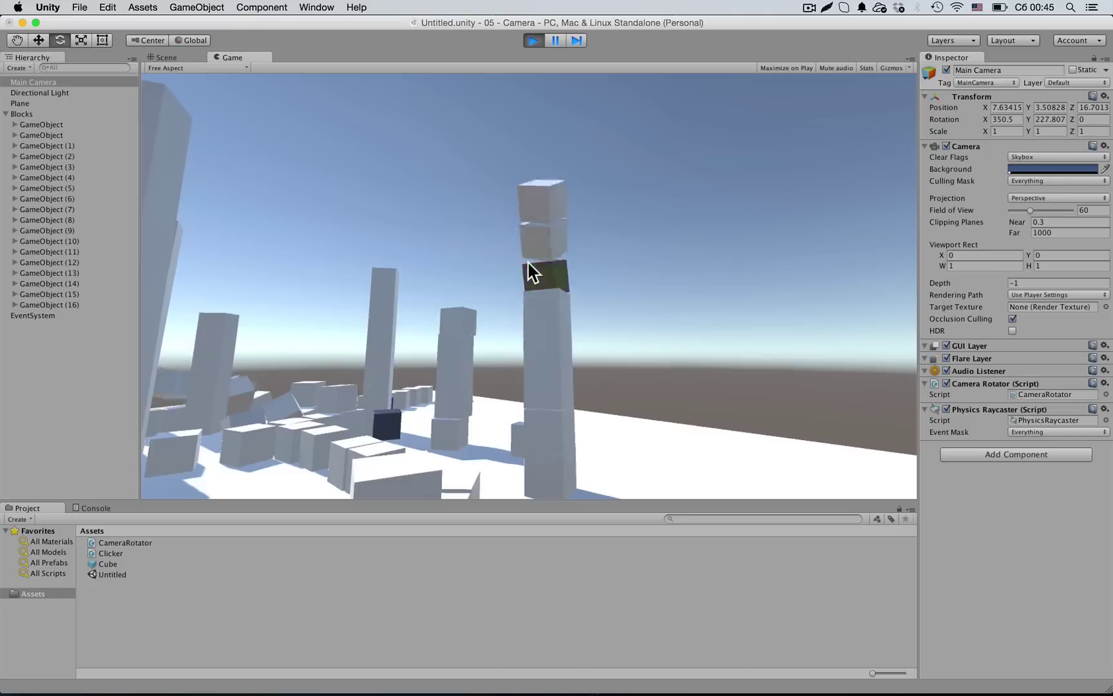
{"action": "left_click", "coordinate": [528, 262]}
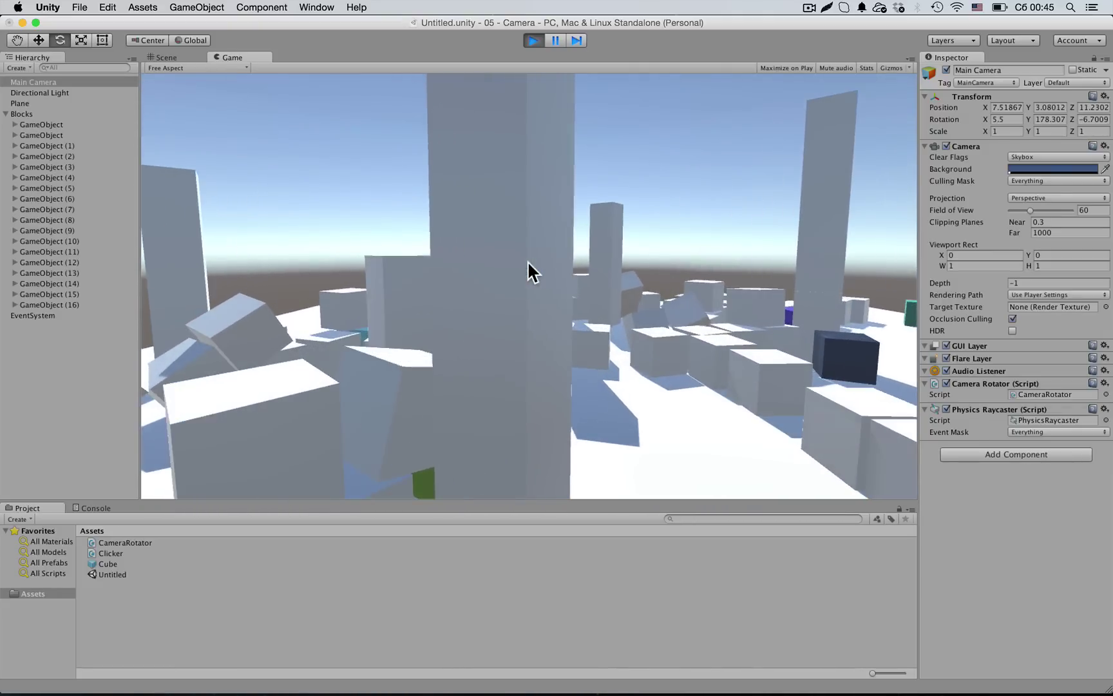
{"action": "left_click", "coordinate": [527, 261]}
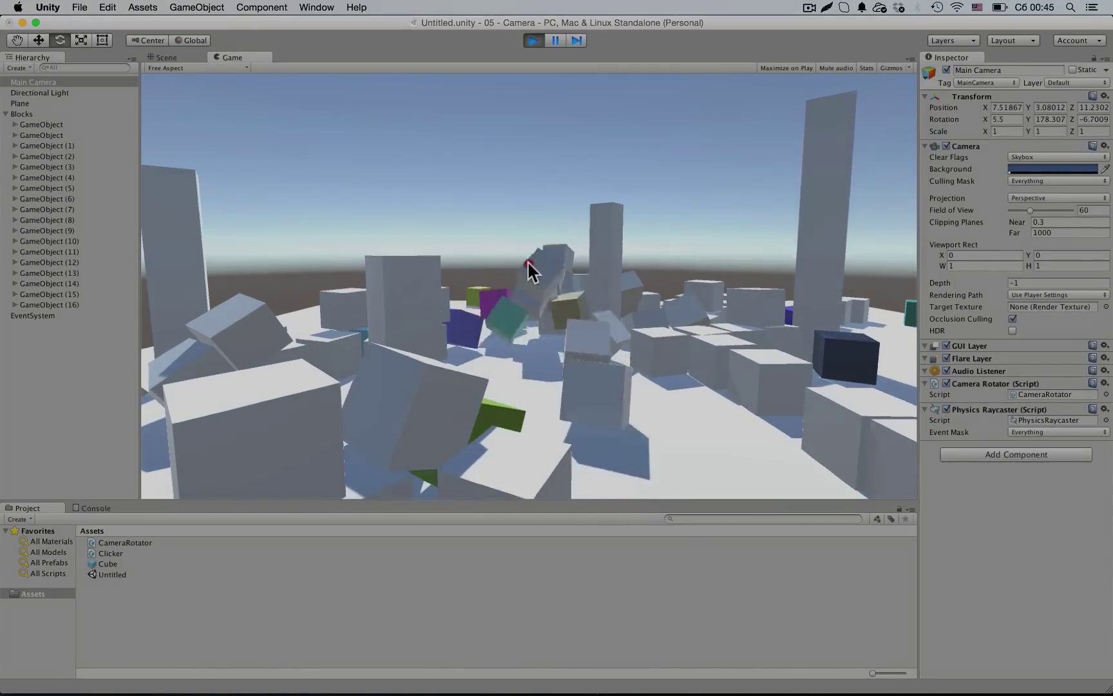